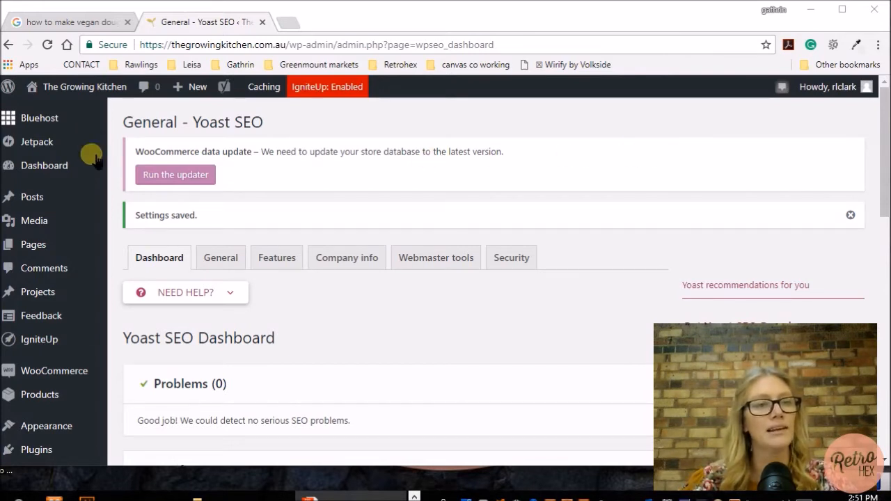
Step: Open the list of all blog posts in the site's admin area
mouse_move(64, 127)
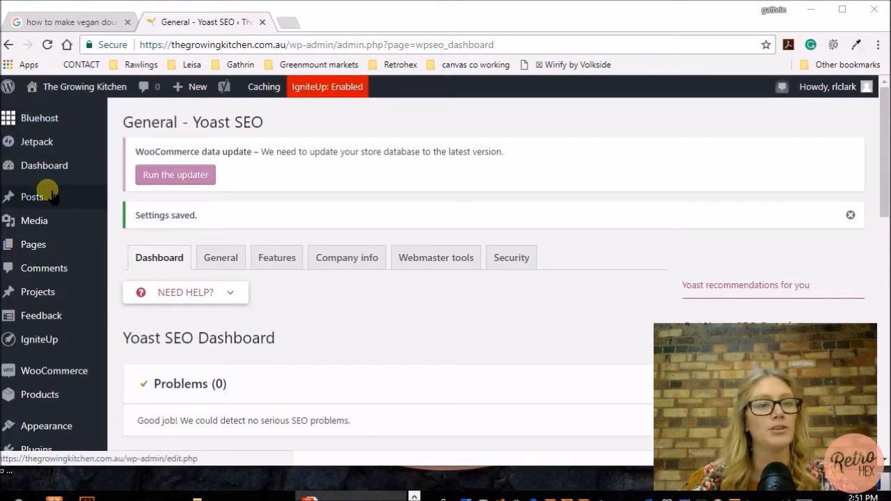
mouse_move(52, 197)
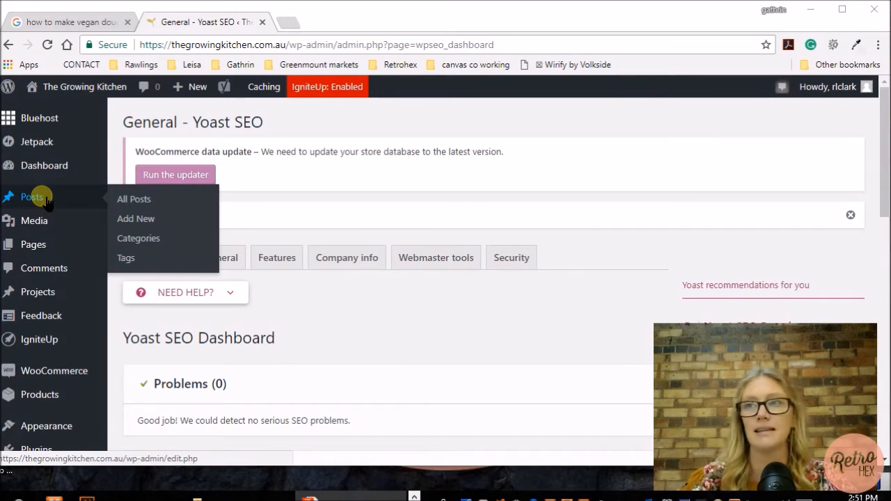
left_click(45, 200)
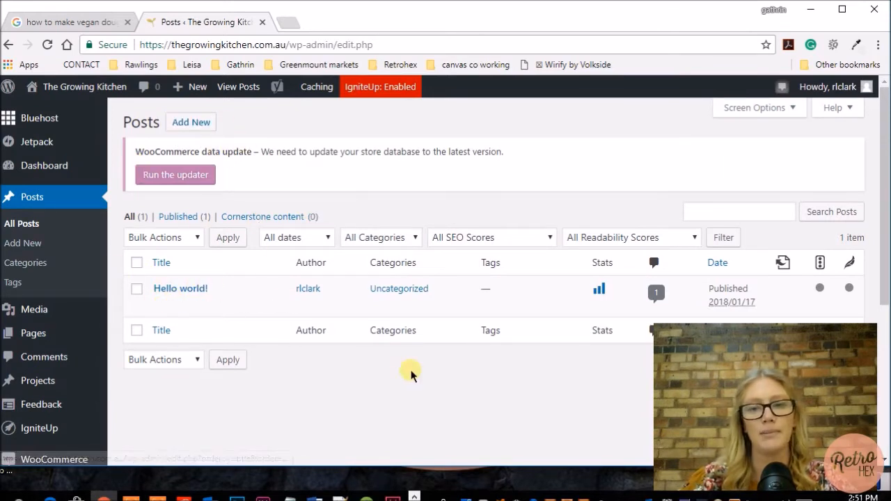
scroll(412, 371, "down", 2)
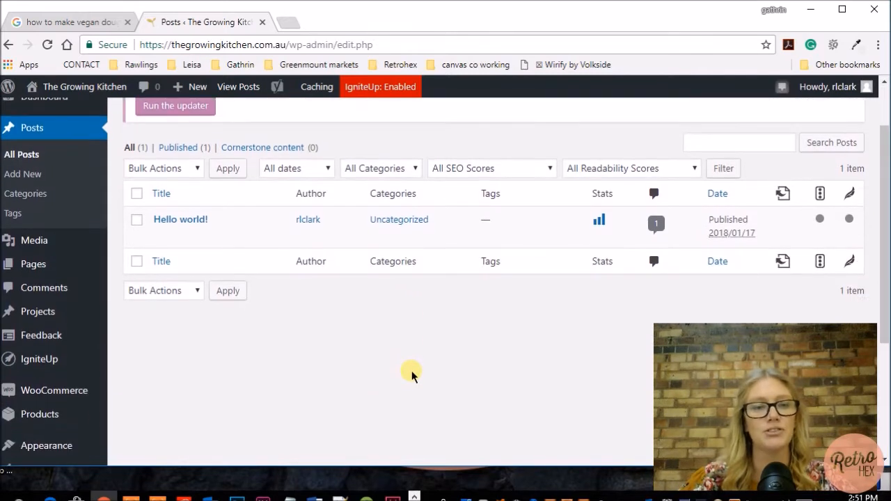
scroll(411, 371, "up", 1)
scroll(411, 370, "up", 1)
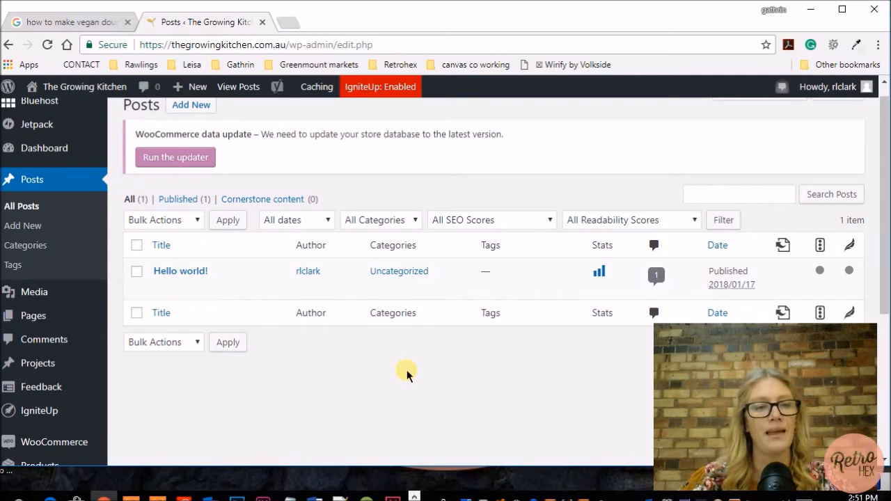
Step: Move the "Hello world!" post to the trash and start a new post
left_click(138, 273)
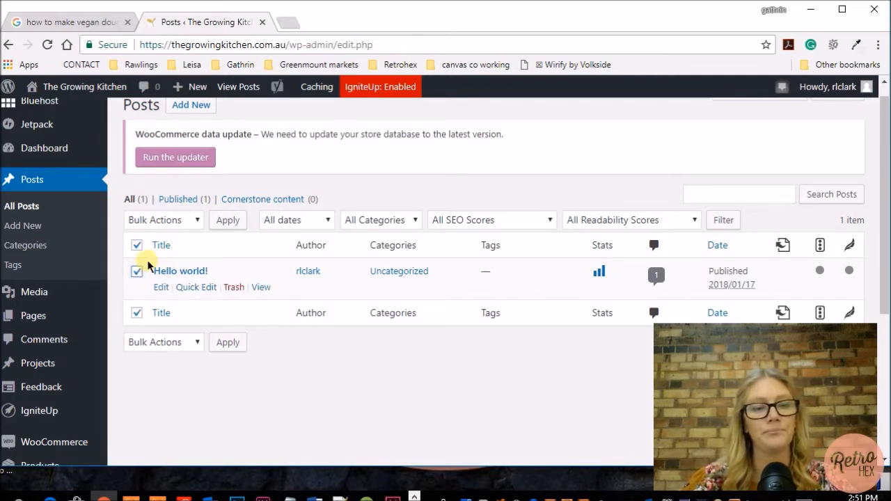
left_click(194, 221)
left_click(160, 266)
left_click(197, 288)
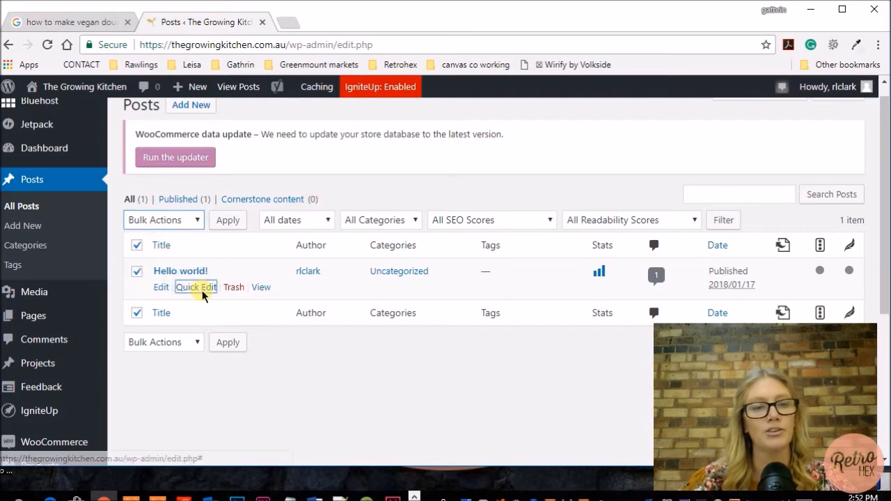
left_click(224, 132)
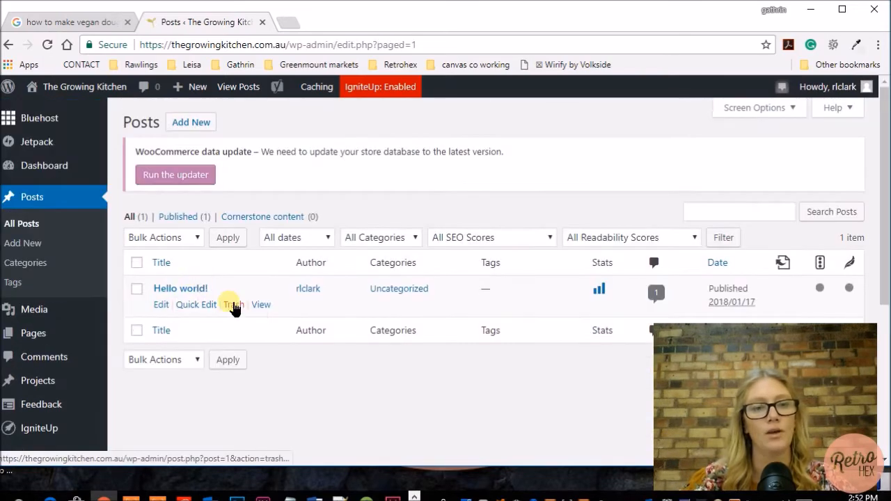
left_click(234, 305)
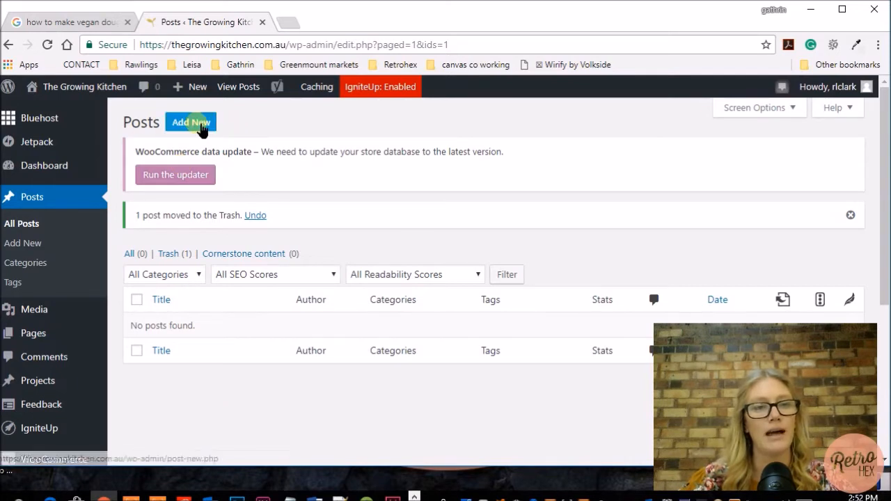
left_click(193, 123)
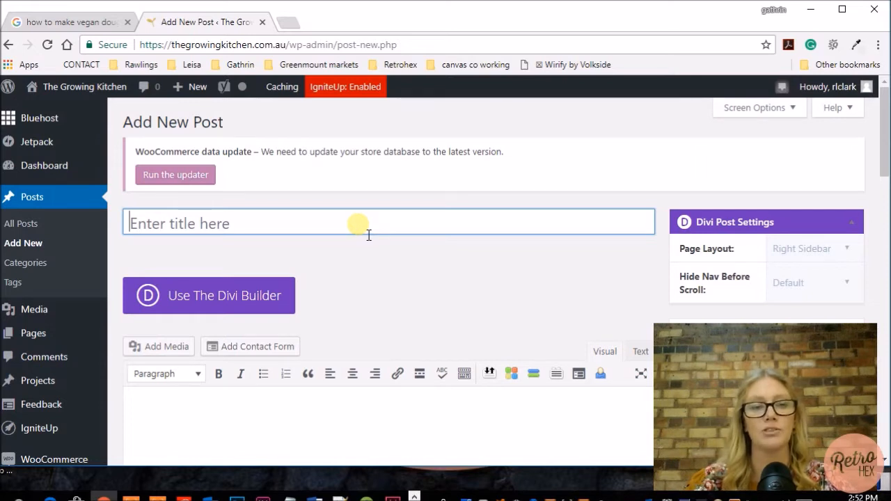
Step: Switch to the Google search page, enter "how do i make vegan d" and run the suggested search "how do you make vegan donuts"
left_click(87, 24)
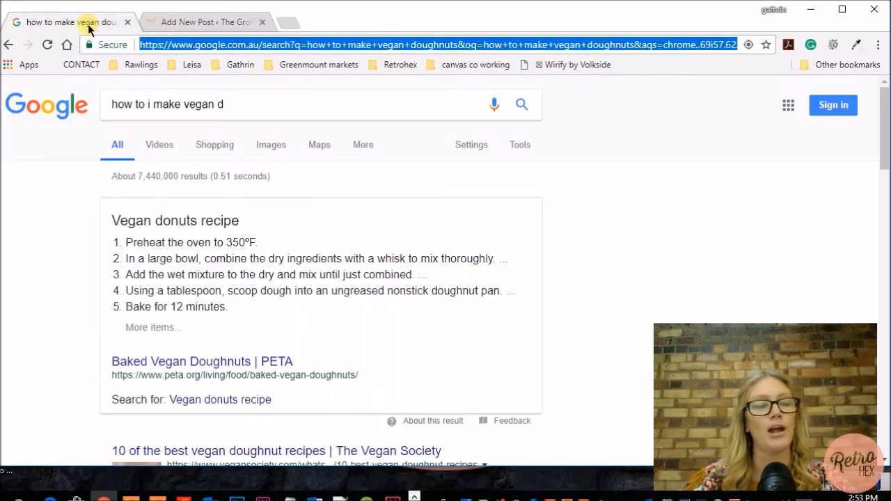
left_click(226, 103)
left_click_drag(281, 109, 108, 110)
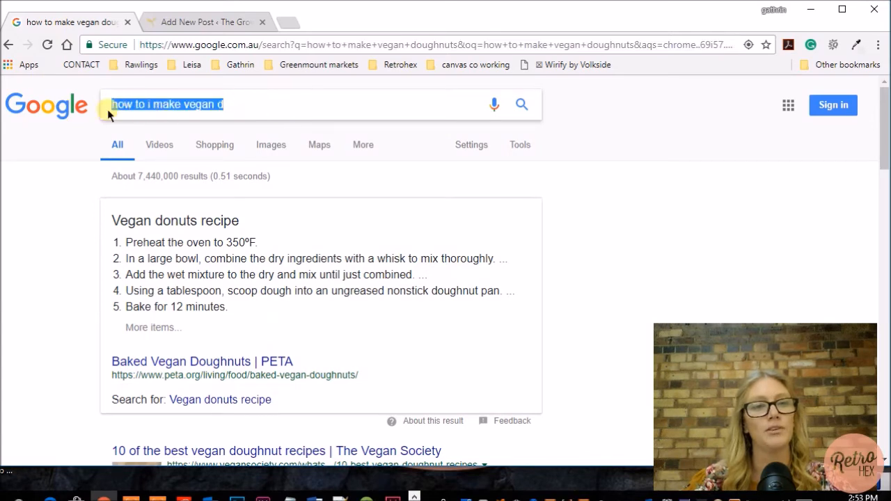
type("how")
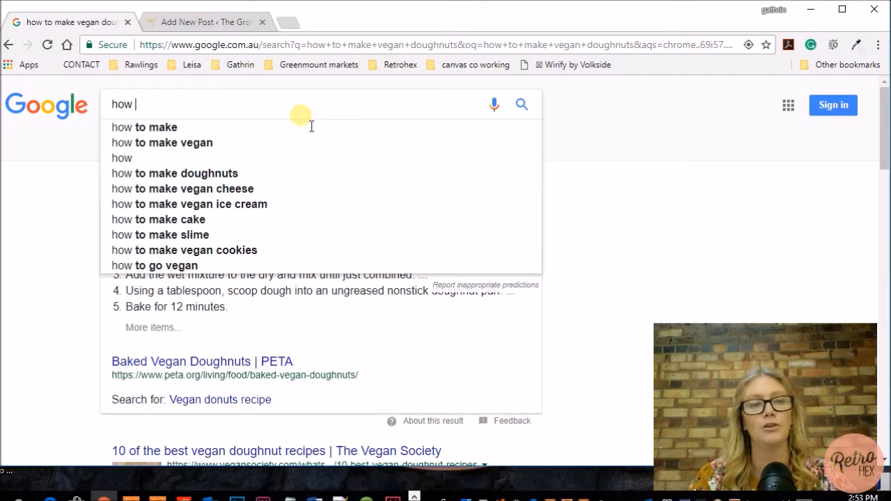
type(" to")
key("BackSpace")
key("BackSpace")
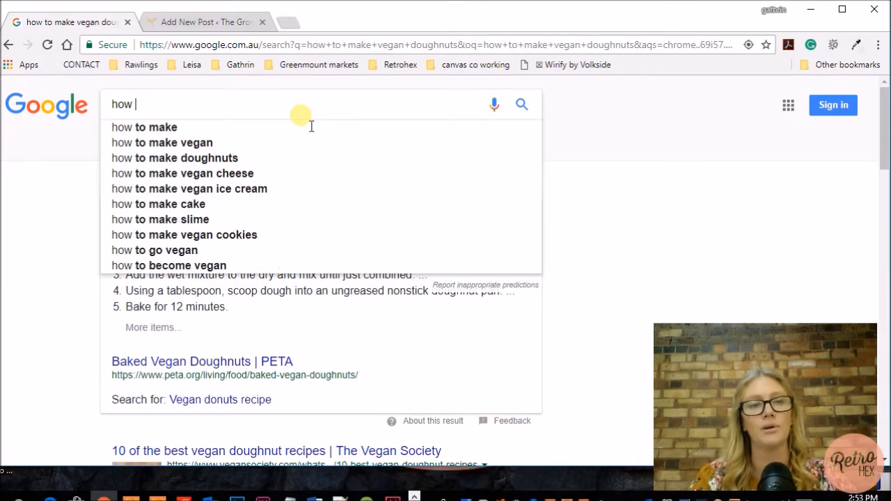
type("do i make")
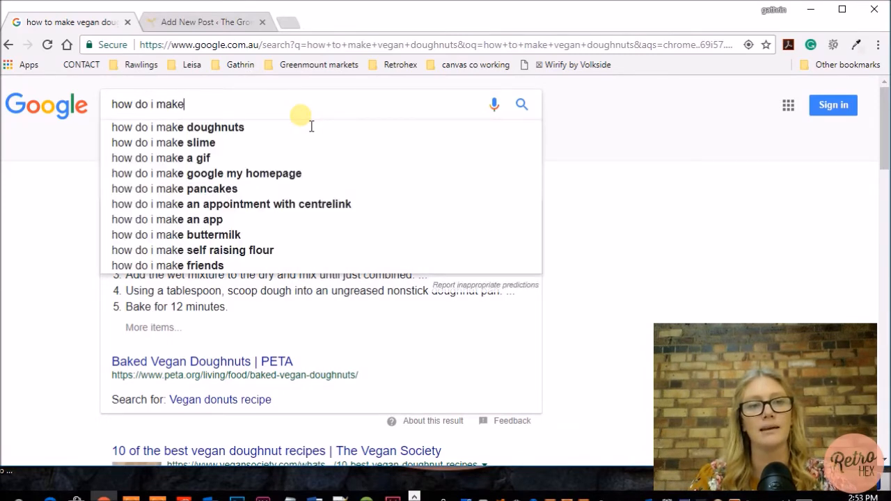
type(" vegan")
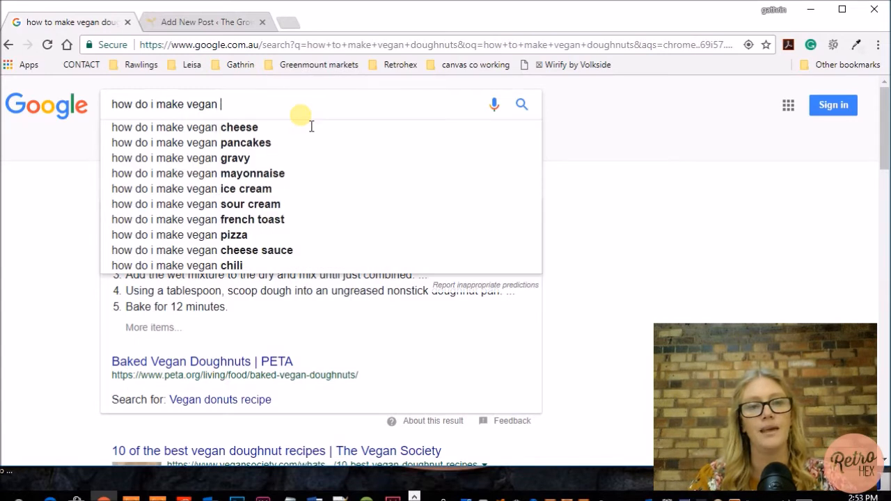
type(" d")
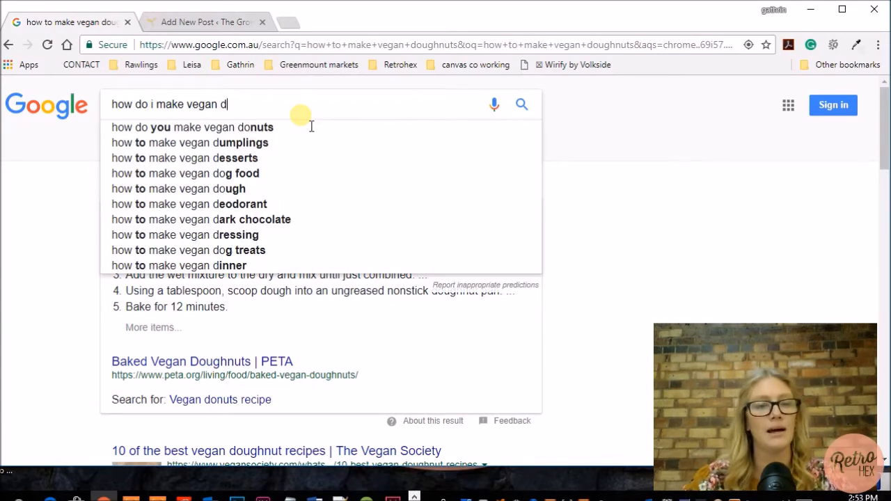
left_click(255, 129)
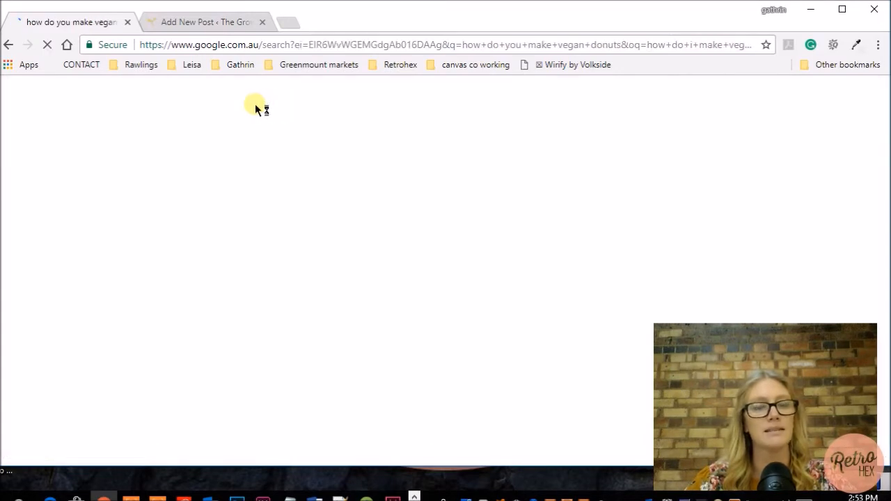
Step: Copy the search phrase "how do you make vegan donuts" from Google and paste it as the new post's title
left_click_drag(272, 105, 116, 106)
key("ctrl+c")
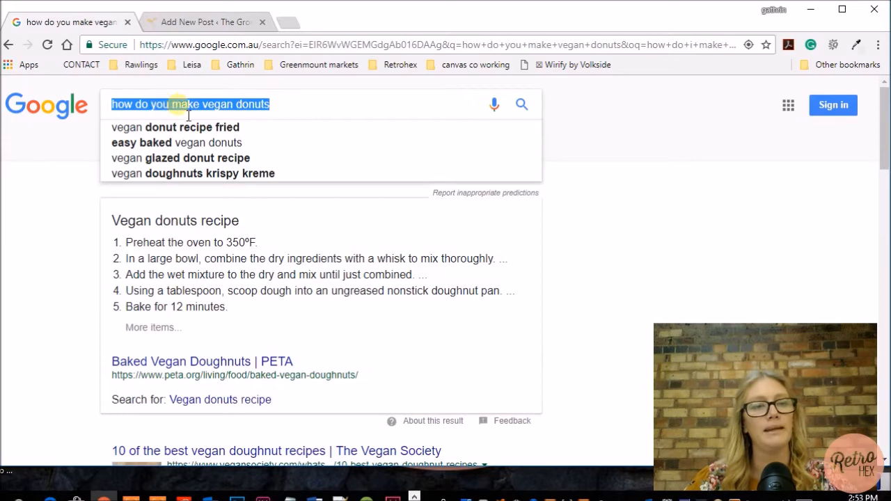
left_click(202, 22)
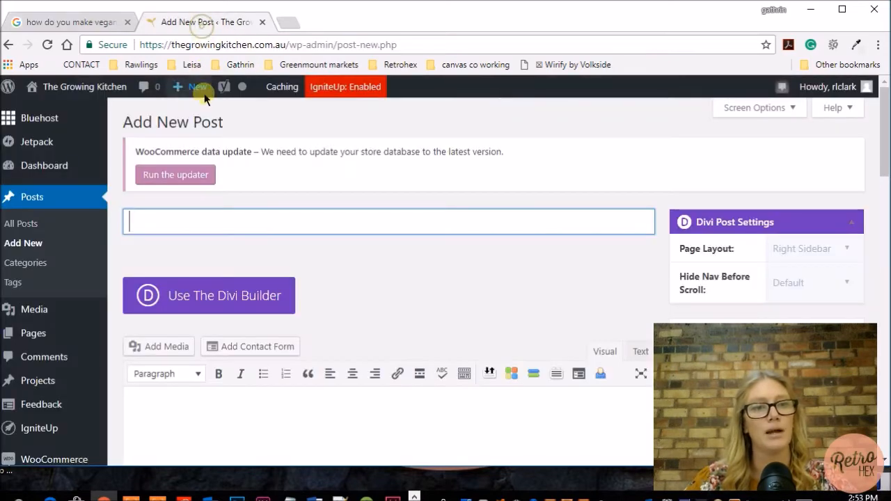
right_click(205, 221)
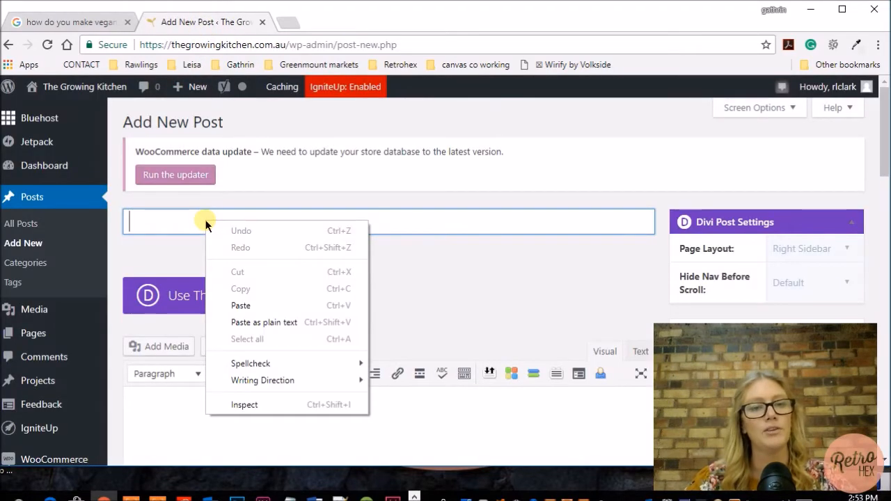
left_click(241, 306)
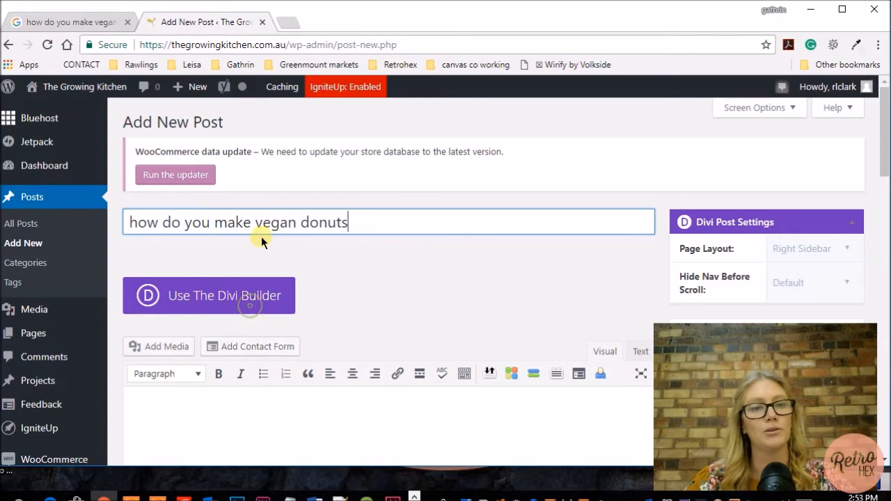
left_click(66, 23)
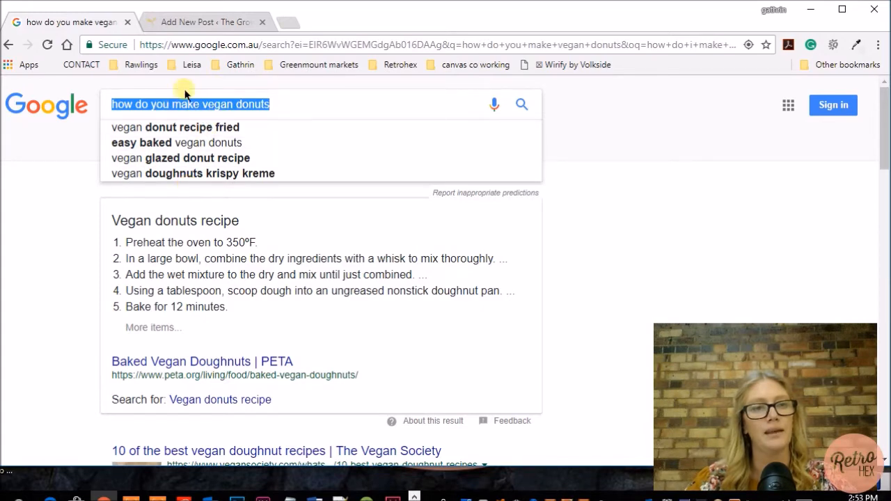
left_click(192, 22)
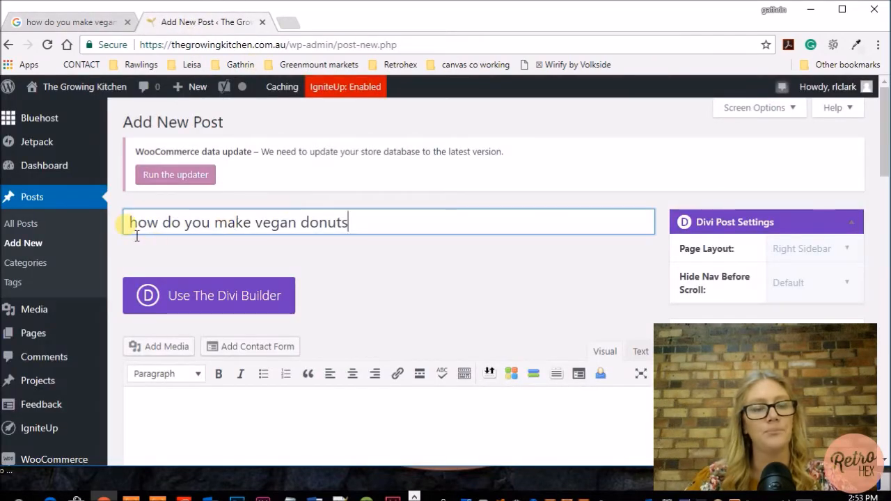
Step: Switch the new post from the default editor to the Divi Builder
scroll(421, 254, "down", 1)
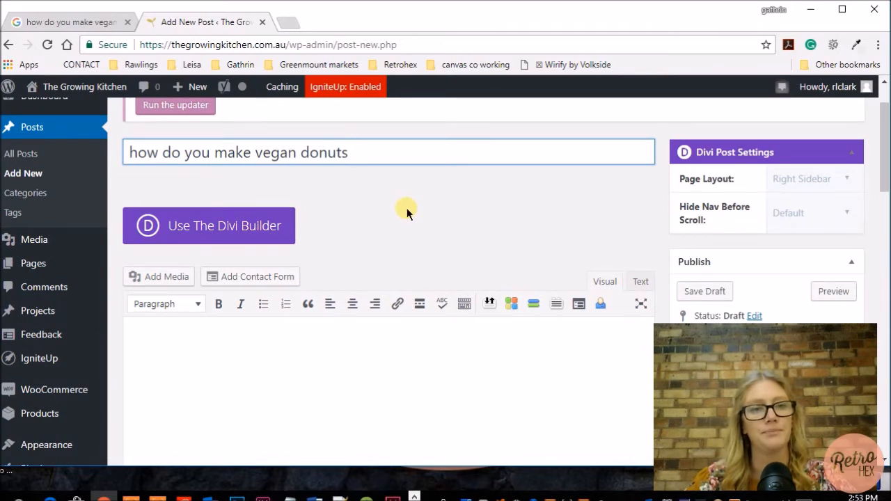
scroll(407, 207, "up", 1)
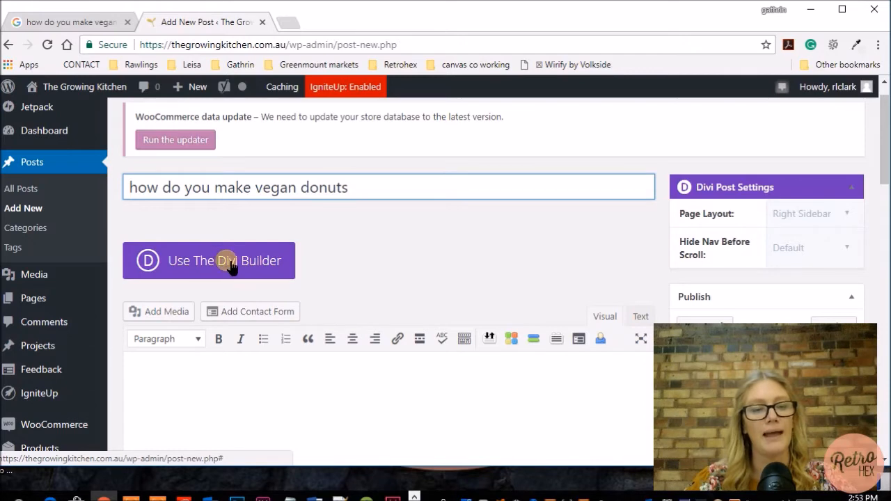
left_click(209, 259)
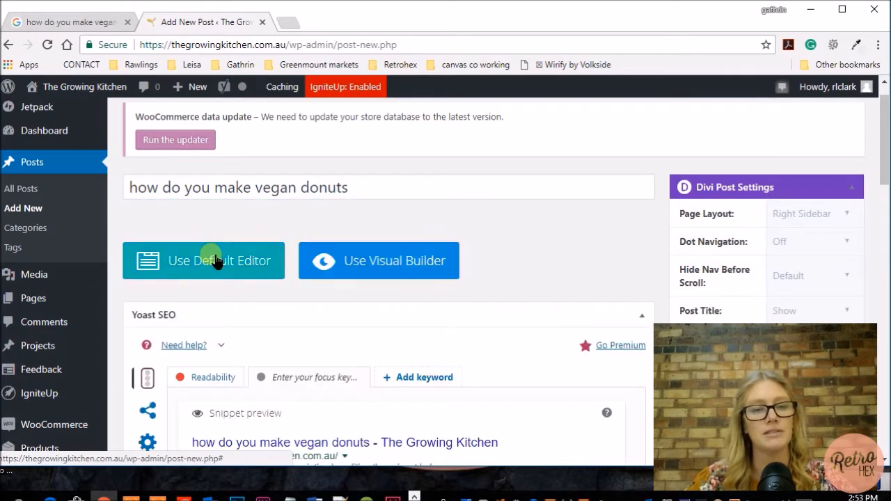
Step: Set the post's Yoast SEO focus keyword to "donuts"
scroll(506, 248, "down", 2)
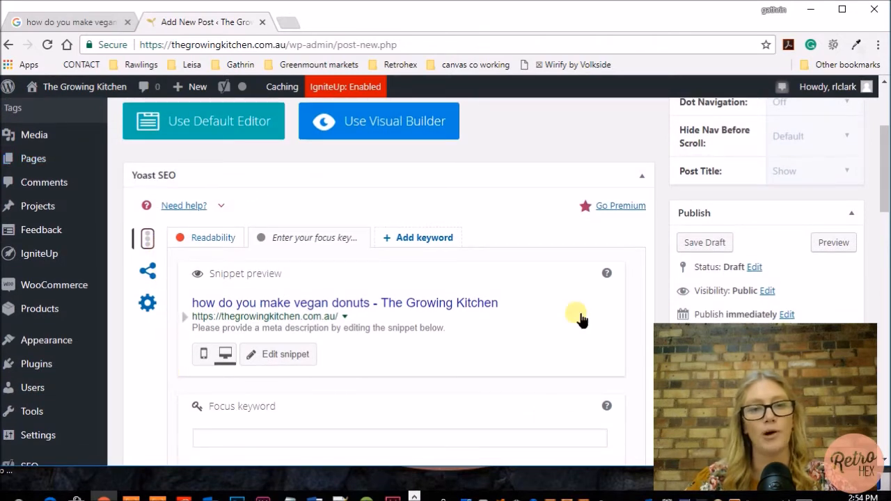
scroll(580, 316, "down", 1)
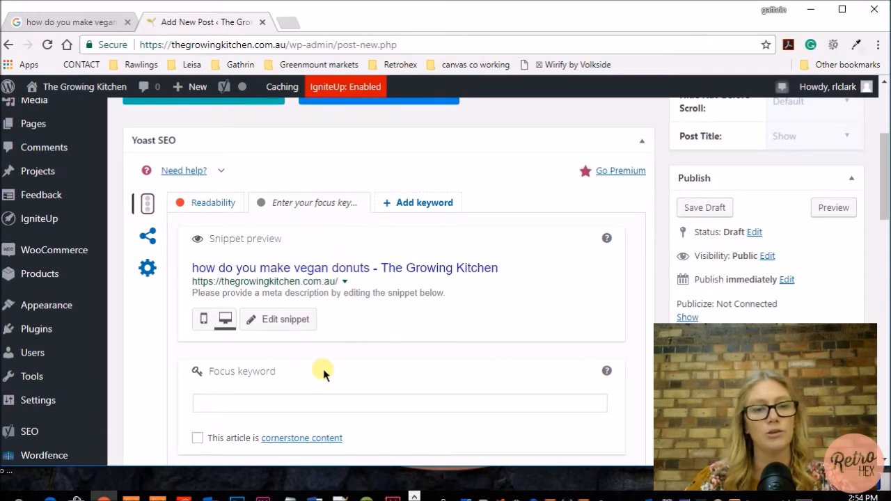
left_click(285, 404)
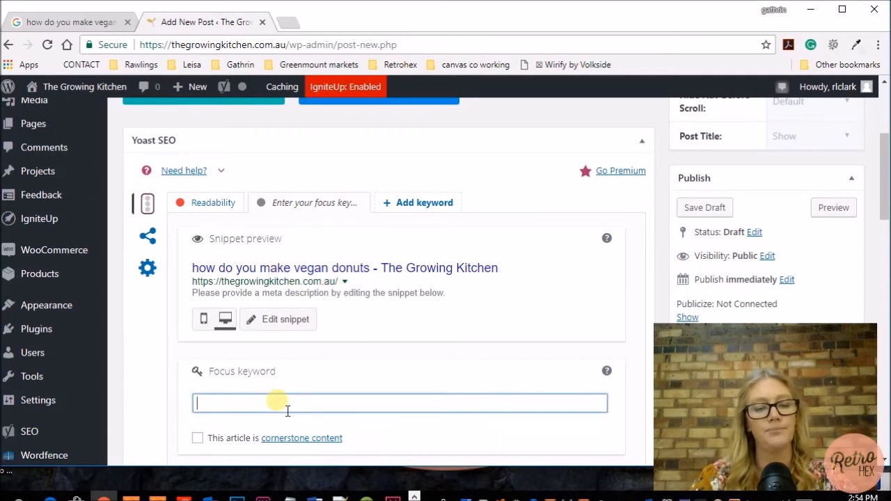
type("donuts")
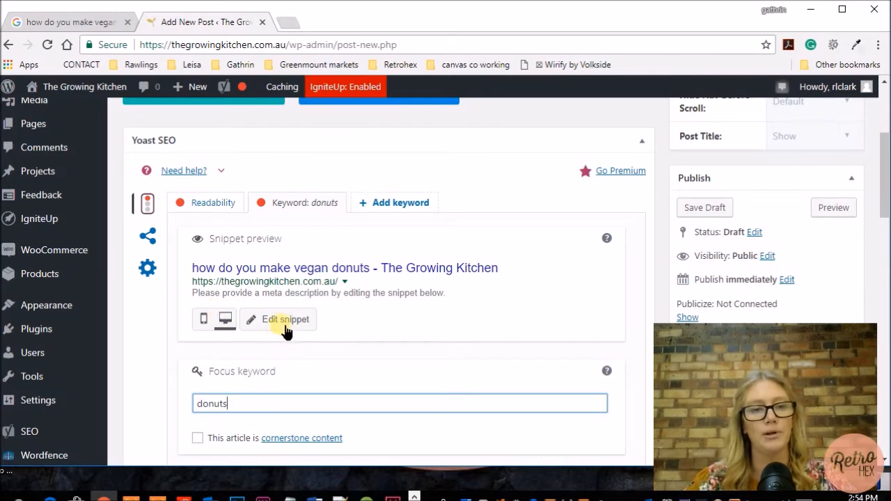
Step: Edit the Yoast search snippet and set its slug to "vegan-donuts"
left_click(285, 322)
scroll(285, 327, "down", 2)
left_click(295, 348)
type("donuts")
left_click(202, 348)
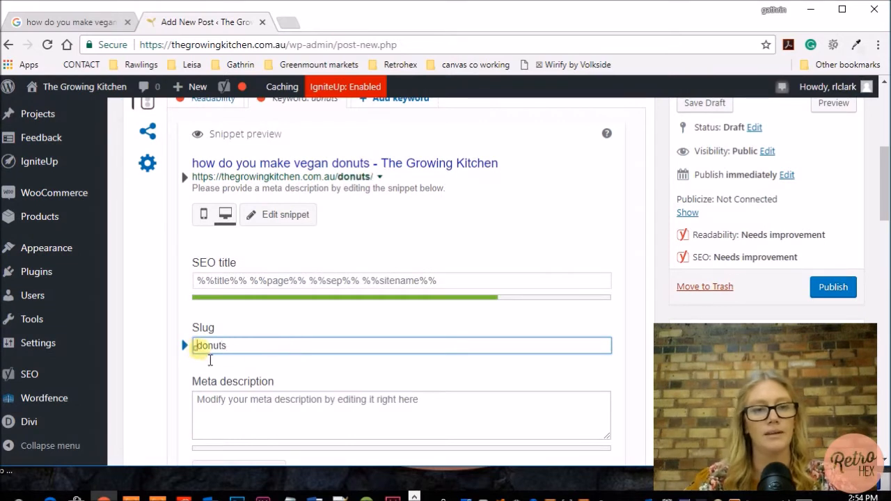
type("vegan-")
Step: Write a meta description about making the best fluffy vegan donuts with jam, caramel and custard fillings and much more, ending with "Find out how"
scroll(237, 369, "down", 1)
left_click(242, 379)
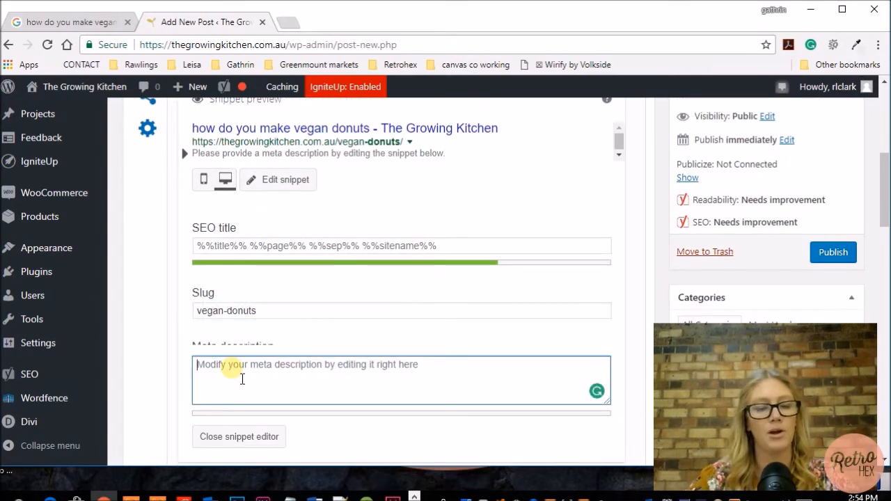
type("How to make the")
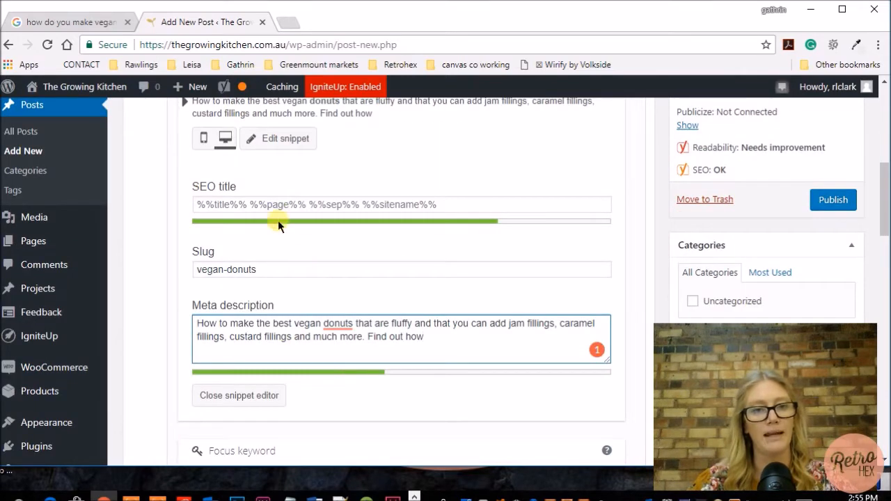
scroll(433, 309, "down", 2)
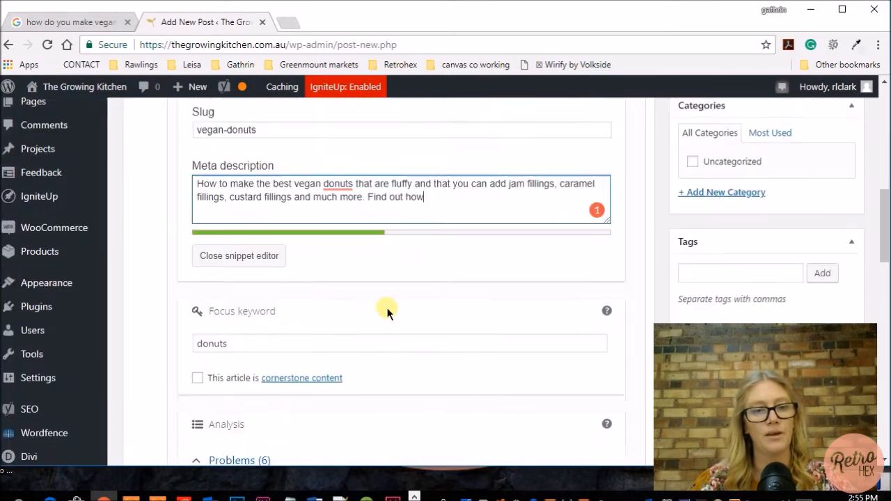
Step: Close the Yoast snippet editor and review the post's search preview and title
left_click(245, 257)
scroll(424, 322, "down", 1)
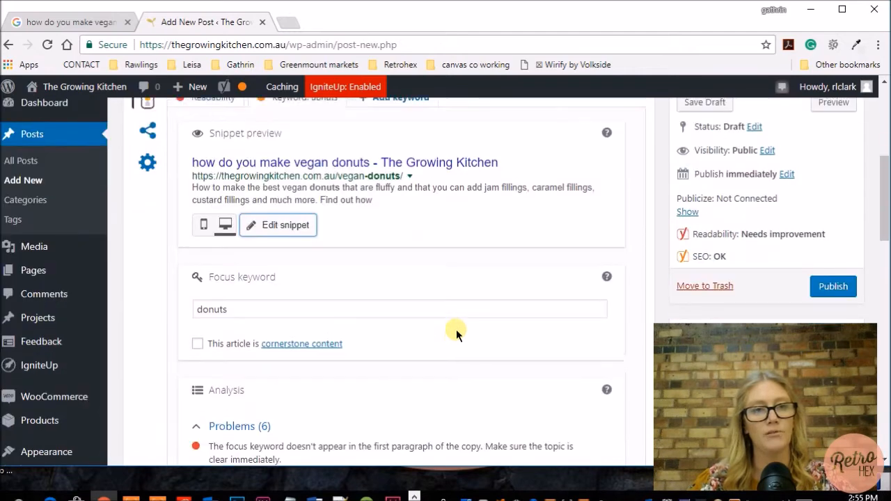
scroll(455, 331, "up", 1)
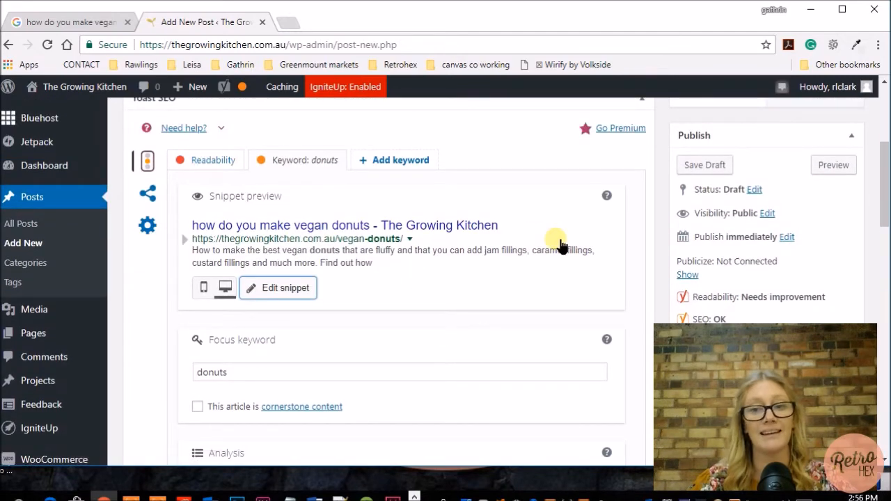
scroll(580, 257, "up", 3)
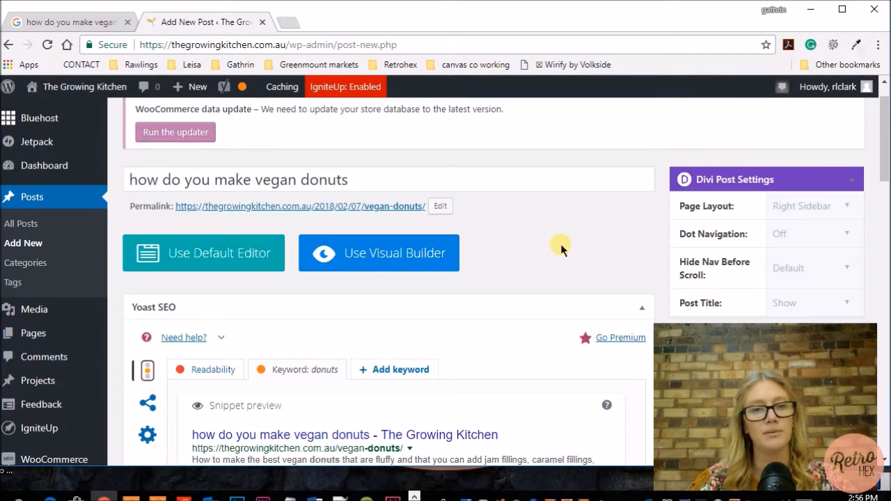
Step: Open the first Divi section's background image setting and browse the media library for a picture
scroll(561, 243, "down", 1)
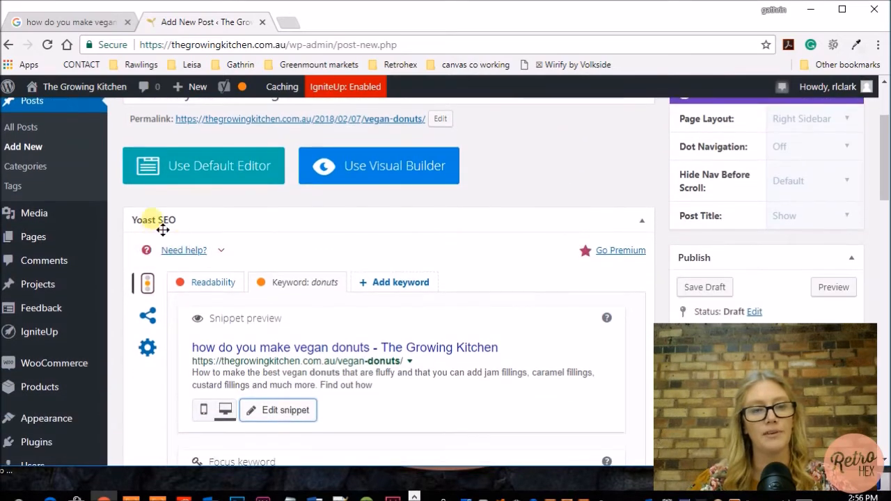
scroll(452, 293, "down", 4)
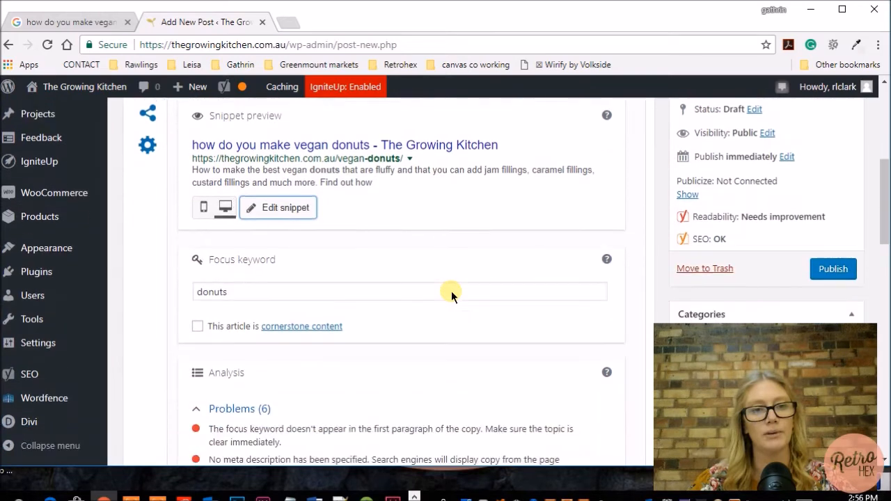
scroll(456, 299, "down", 3)
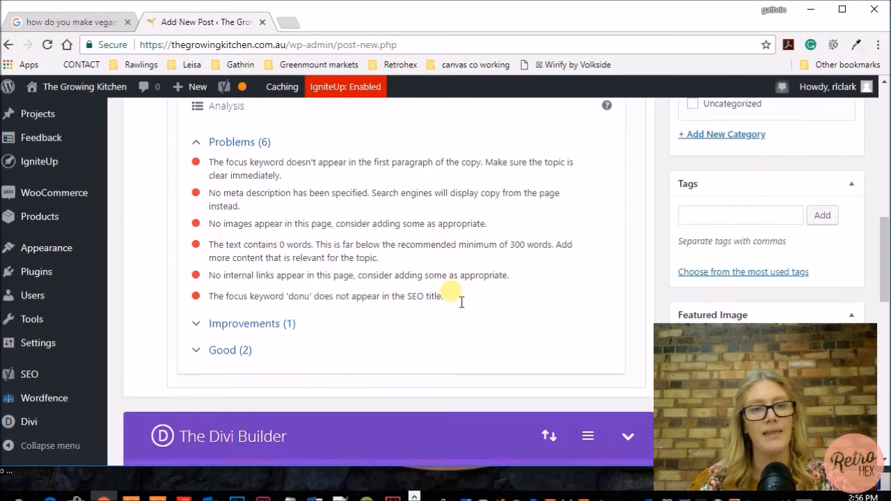
scroll(451, 291, "down", 4)
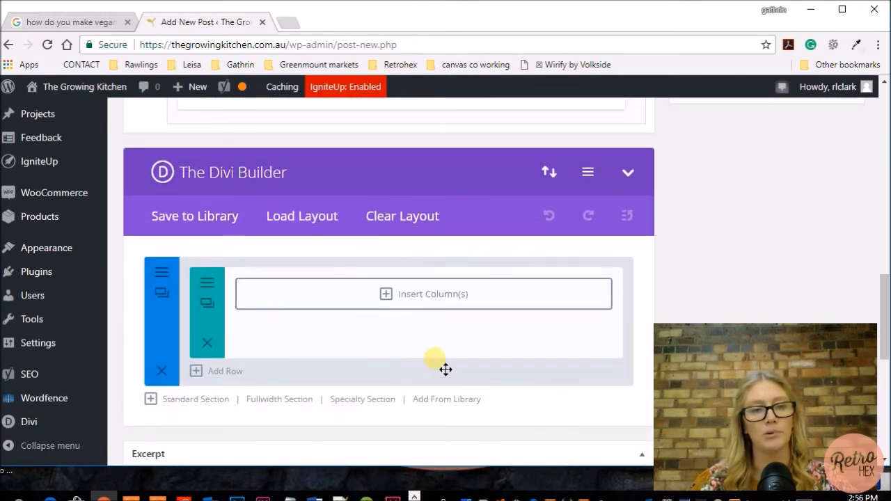
scroll(445, 369, "down", 2)
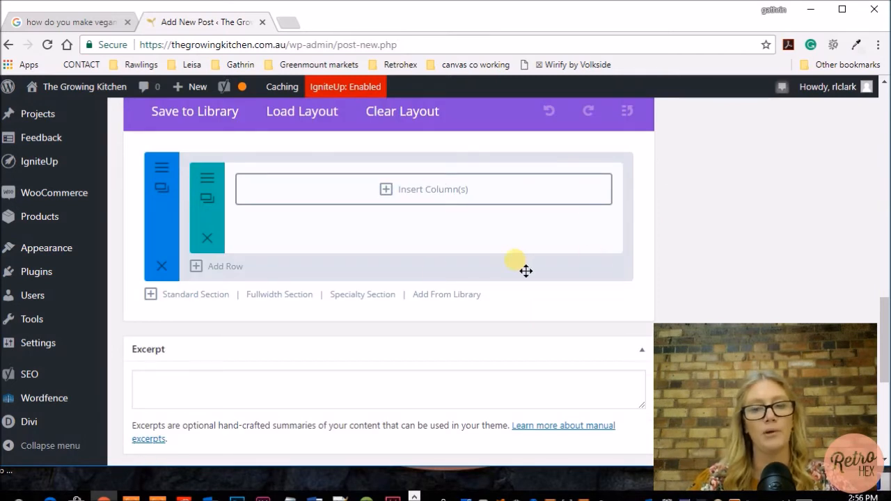
left_click(161, 167)
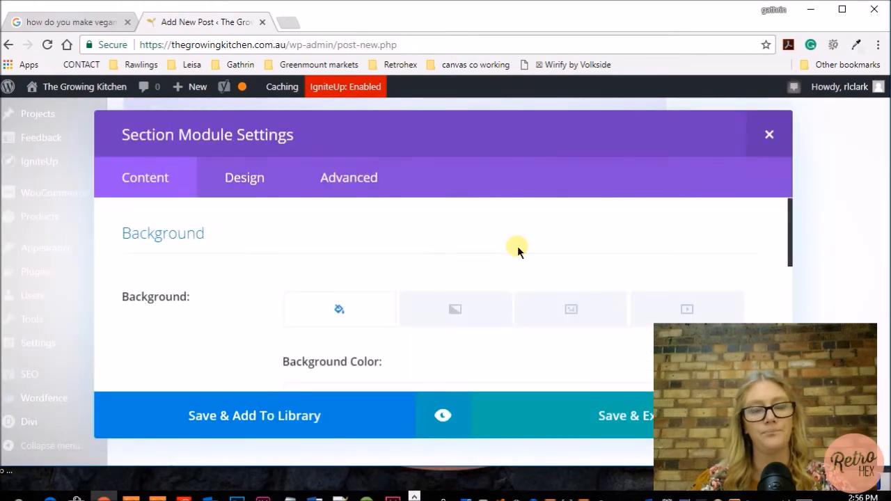
scroll(517, 246, "down", 1)
left_click(583, 243)
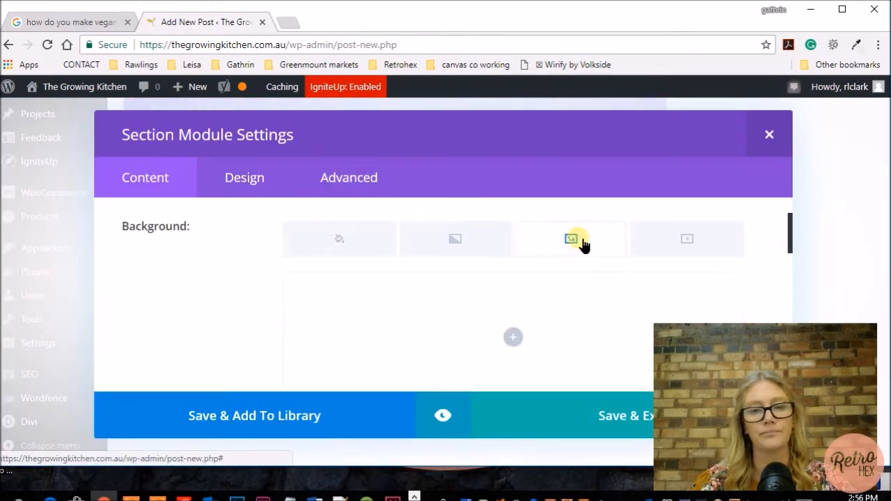
scroll(575, 254, "down", 1)
left_click(516, 306)
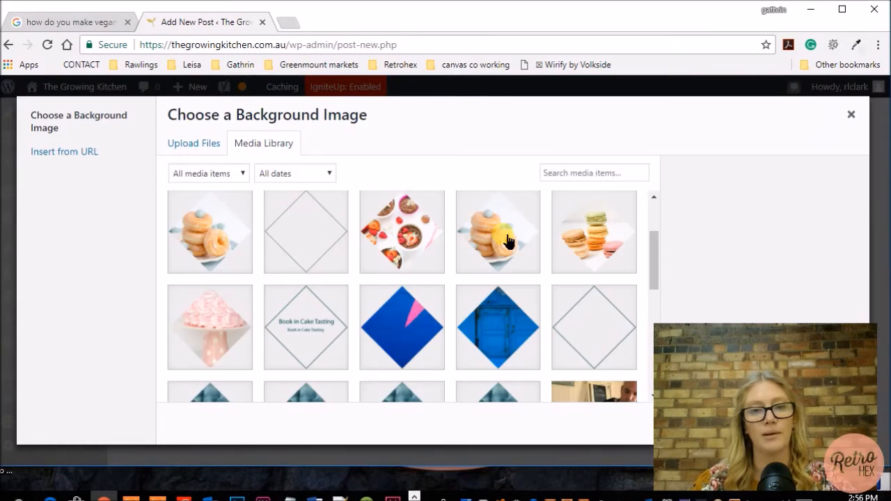
scroll(507, 240, "up", 1)
Step: Open pexels.com in a new browser tab and search its free stock photos for "donuts"
left_click(382, 44)
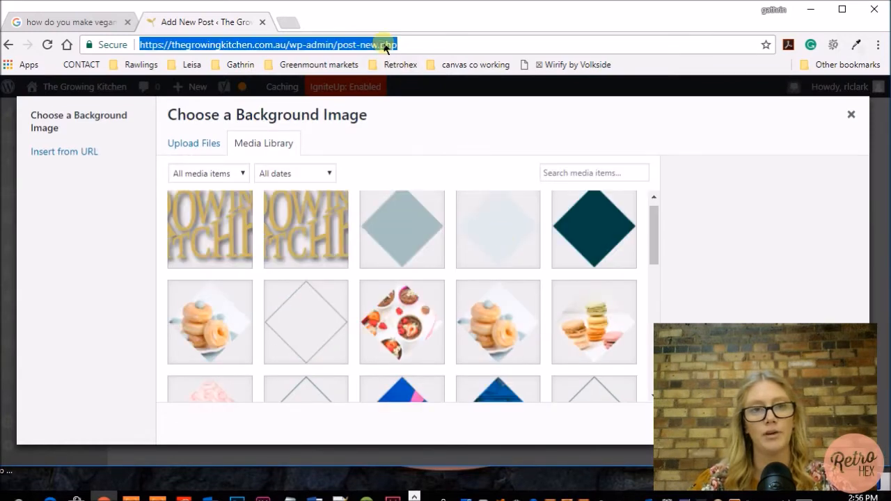
key("ctrl+t")
type("pexels.com")
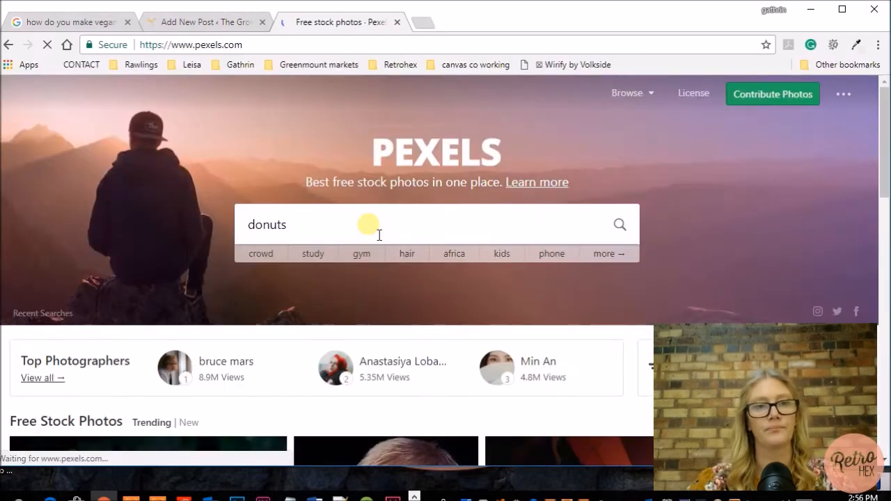
key("Return")
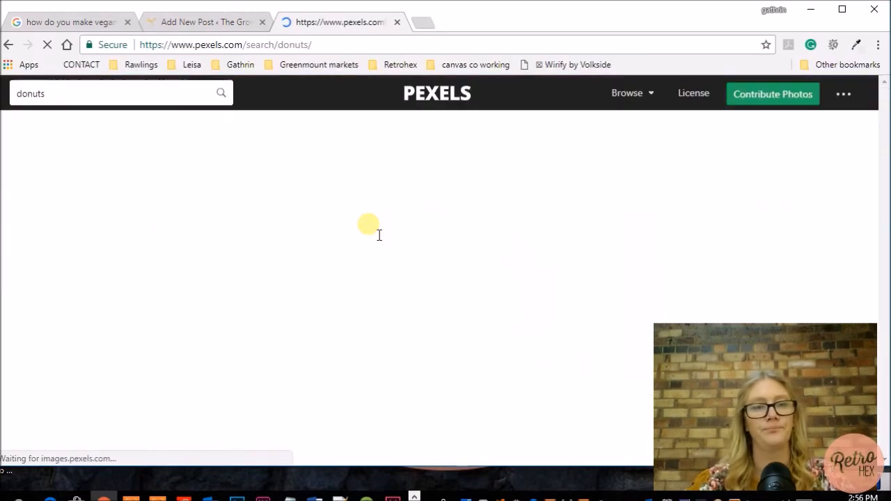
Step: Download the Pexels photo of powdered sugar falling on donuts
left_click(801, 230)
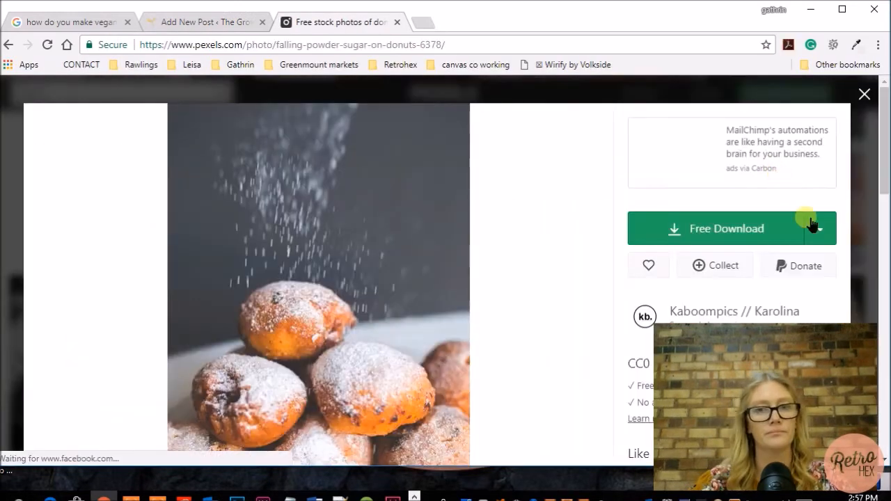
left_click(821, 232)
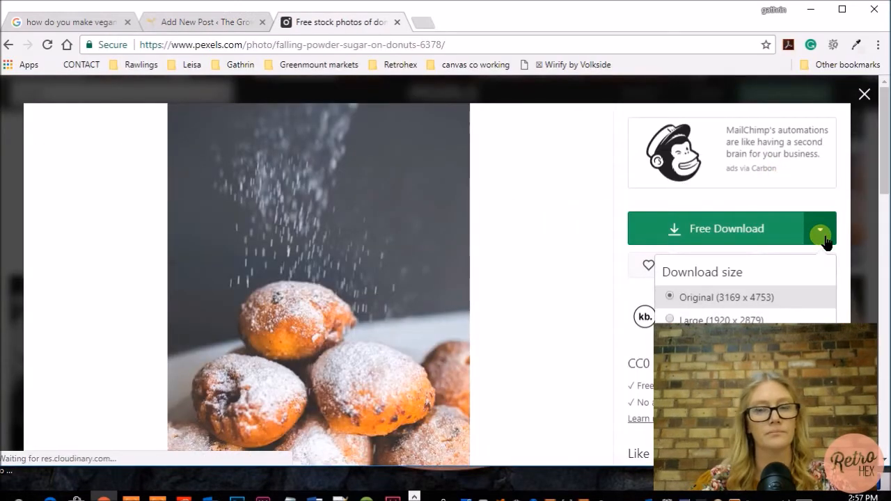
scroll(825, 237, "down", 1)
left_click(751, 270)
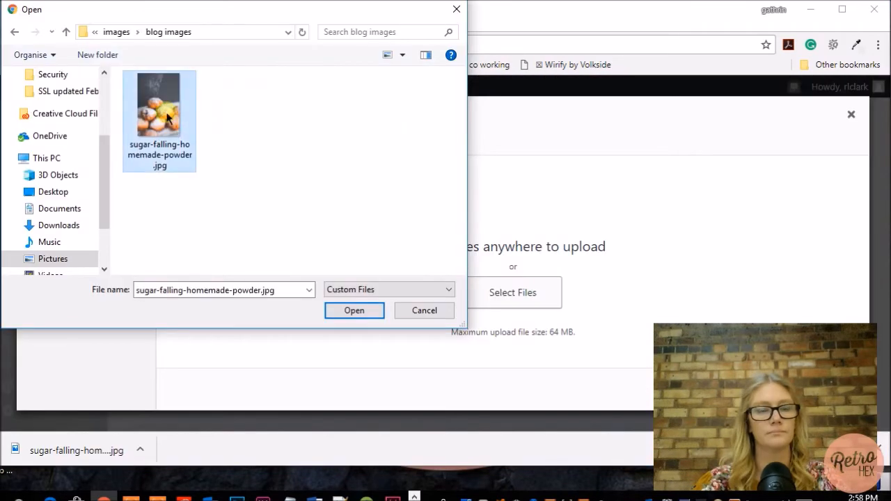
Step: Upload sugar-falling-homemade-powder.jpg as the section background with alt text "vegan-donuts" and description "how to make the best vegan donuts", and save the section
double_click(167, 117)
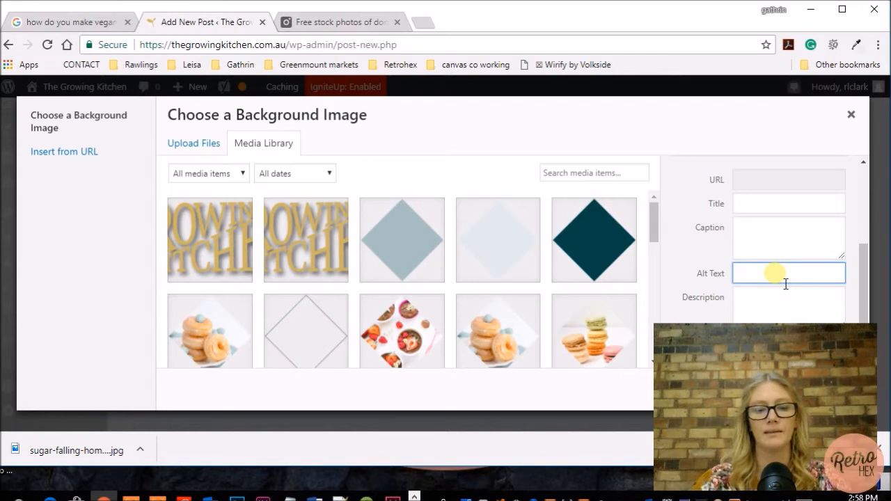
type("vegan")
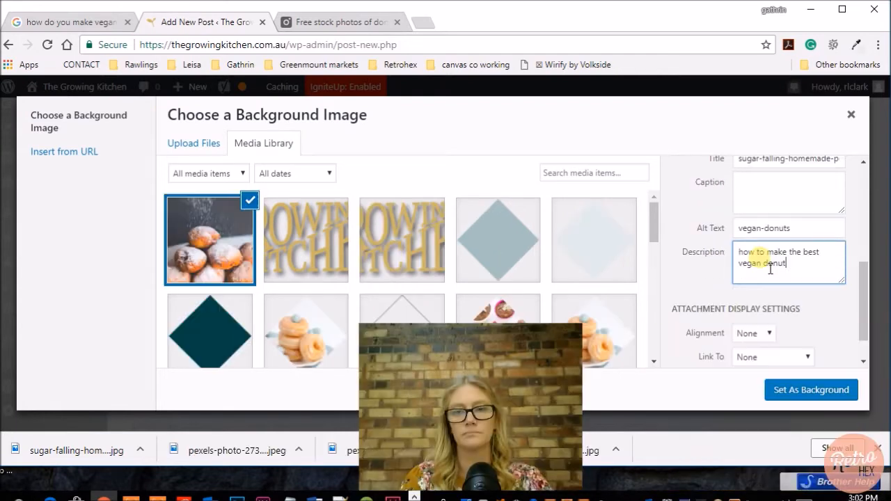
type("s")
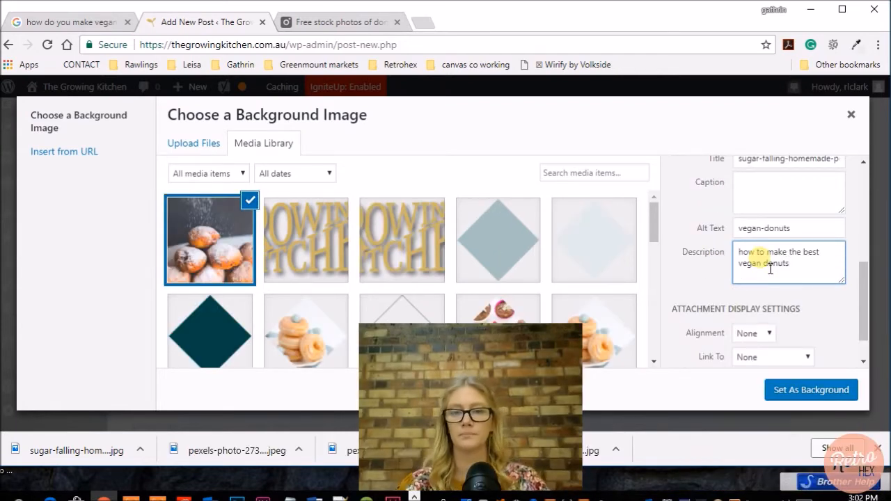
left_click(802, 394)
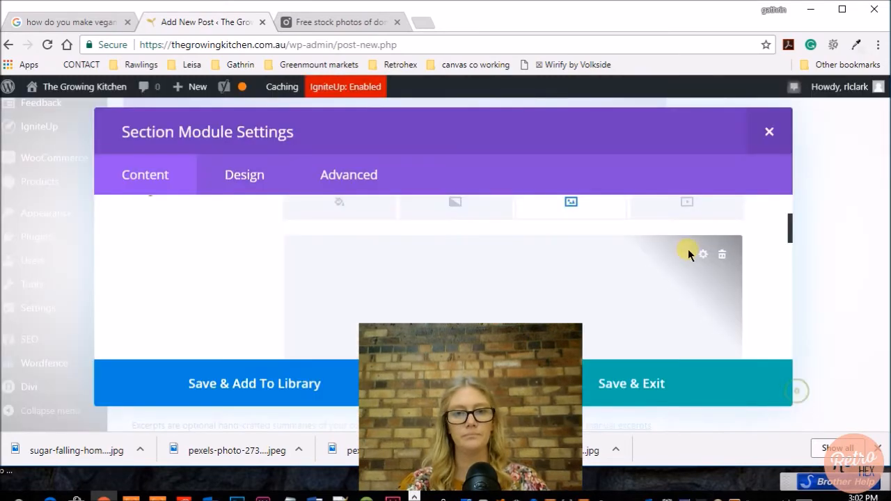
left_click(686, 383)
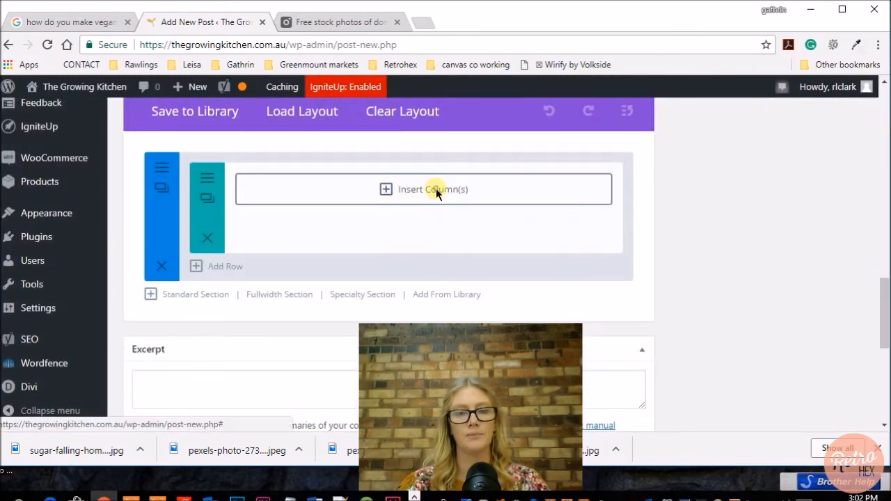
Step: Give the first section's row a single full-width column and add a Text module reading "How to make the best vegan donuts ever!"
left_click(436, 191)
left_click(257, 271)
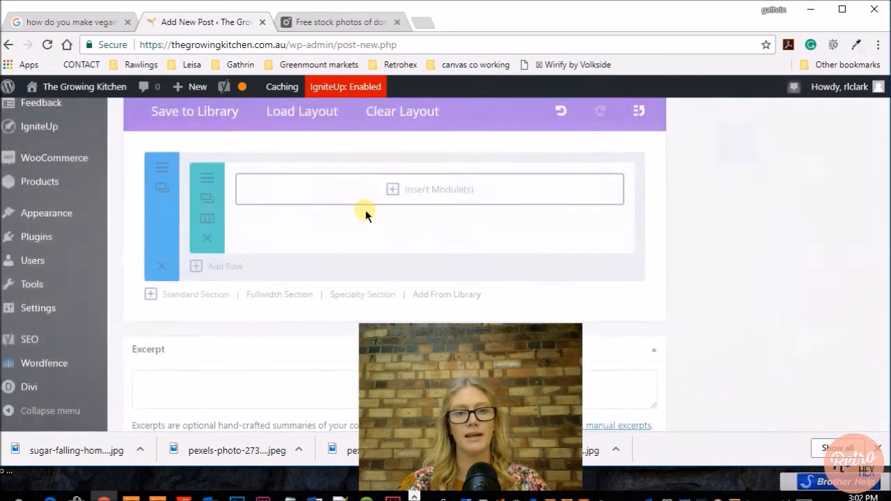
left_click(413, 189)
scroll(268, 275, "down", 5)
scroll(267, 275, "down", 2)
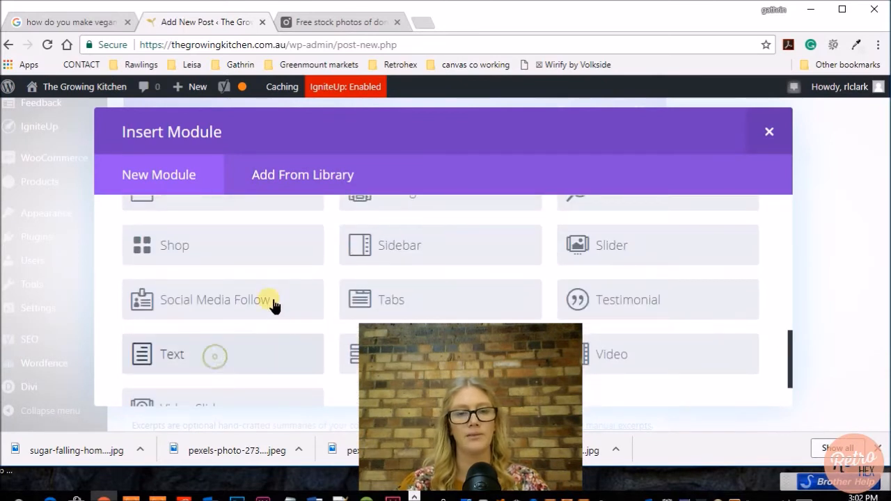
left_click(230, 354)
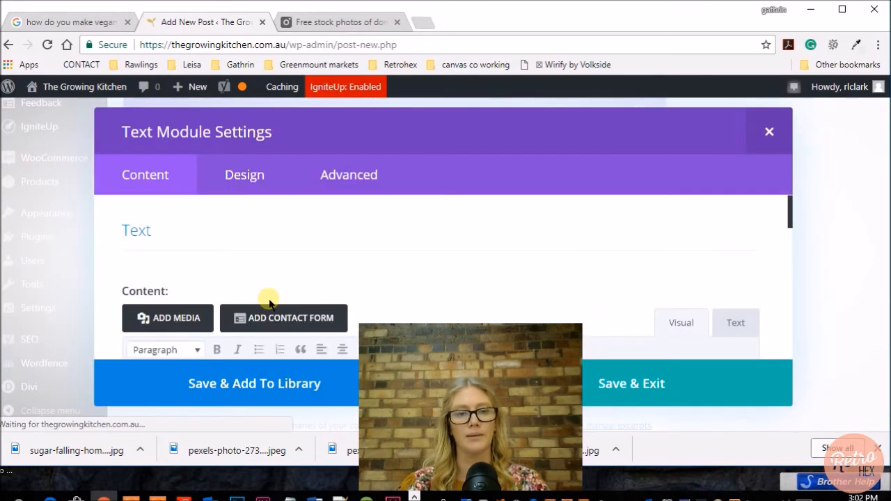
type("How to make the best vegan donuts ever!")
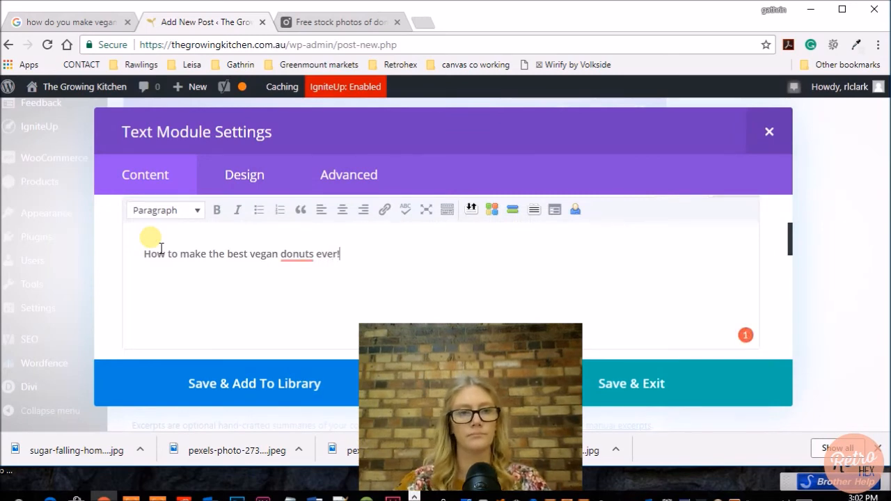
left_click(608, 380)
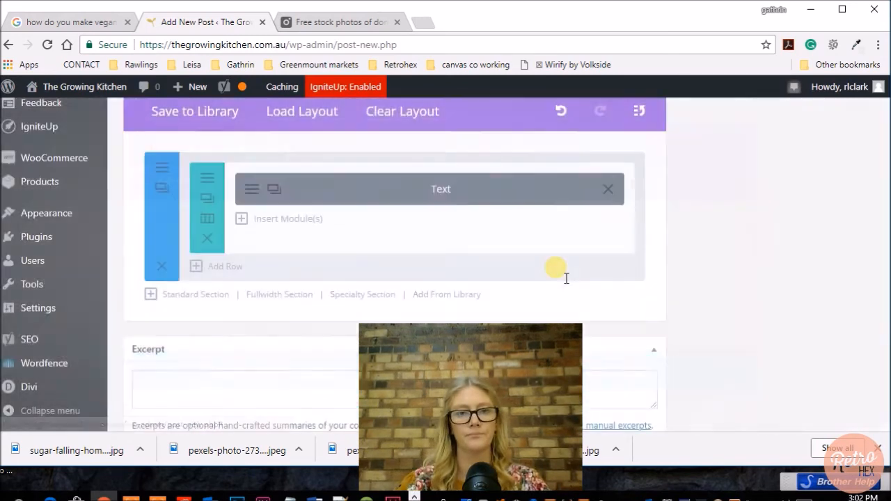
Step: Add a standard section with a single-column row and a Text module holding a paragraph of lorem ipsum placeholder text
scroll(556, 268, "down", 2)
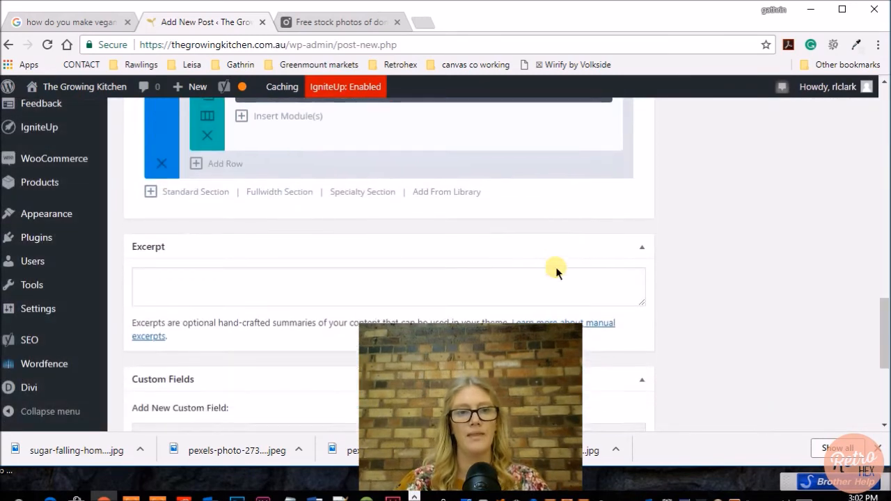
left_click(195, 195)
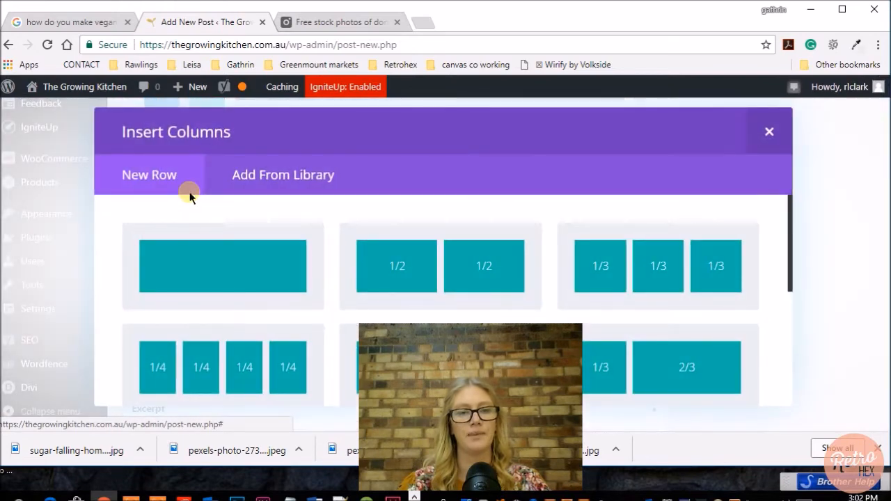
left_click(244, 255)
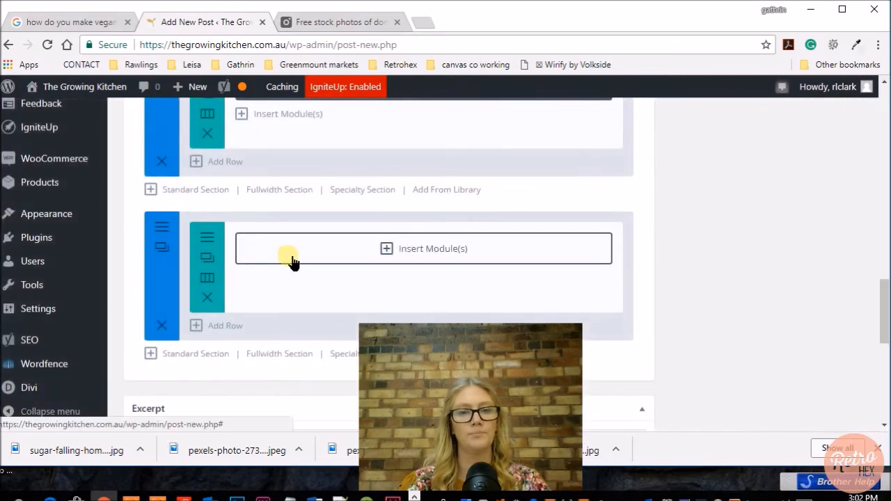
left_click(395, 246)
scroll(225, 343, "down", 10)
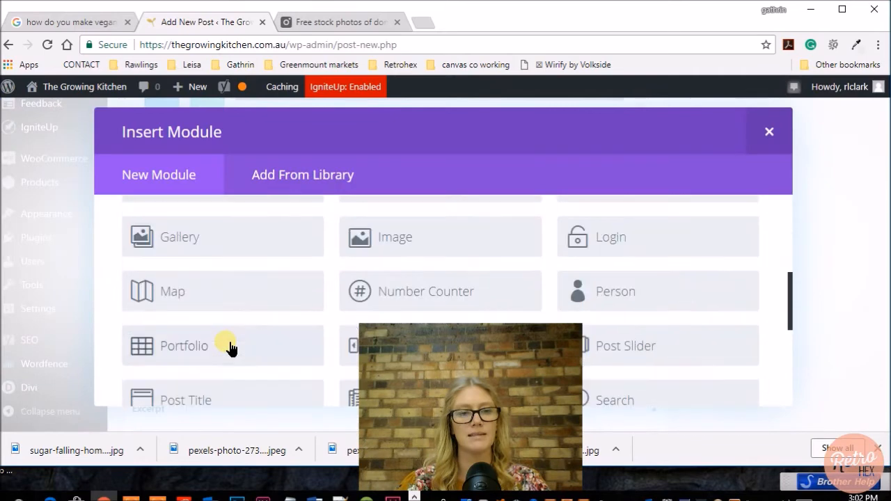
left_click(199, 288)
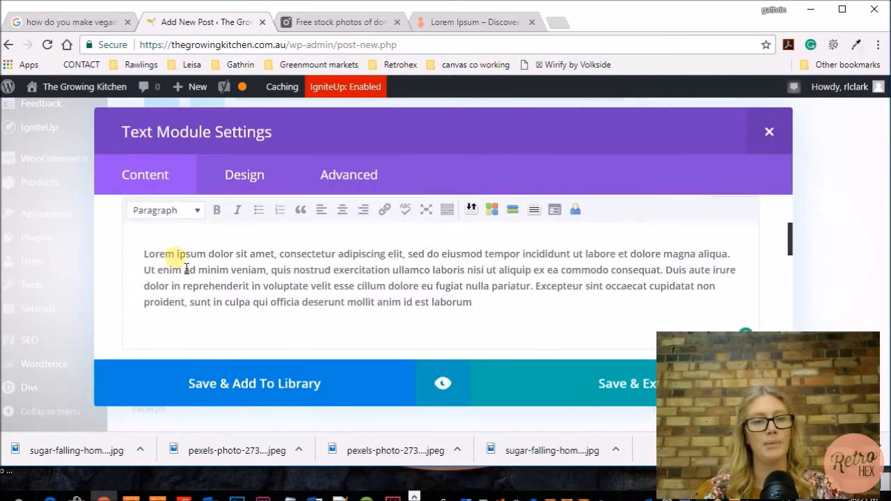
left_click(586, 388)
Step: Add an Image module below the lorem ipsum text and upload pexels-photo-273773.jpeg as its image
scroll(481, 362, "down", 1)
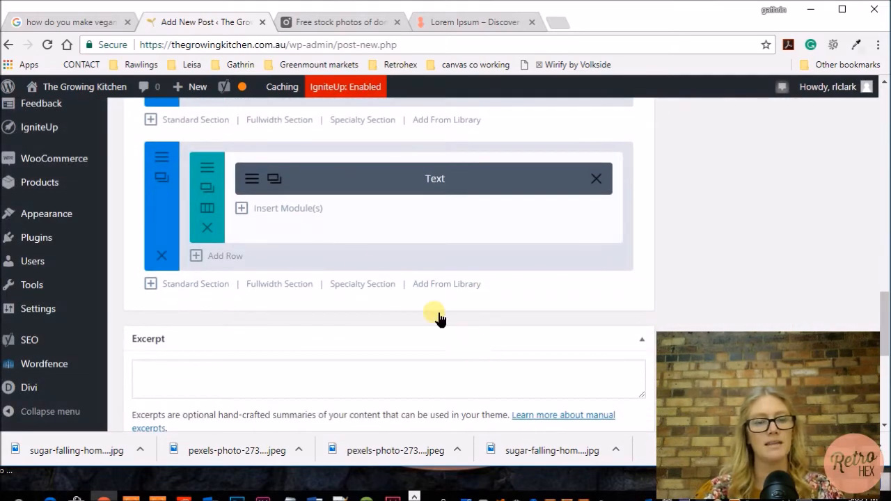
left_click(300, 209)
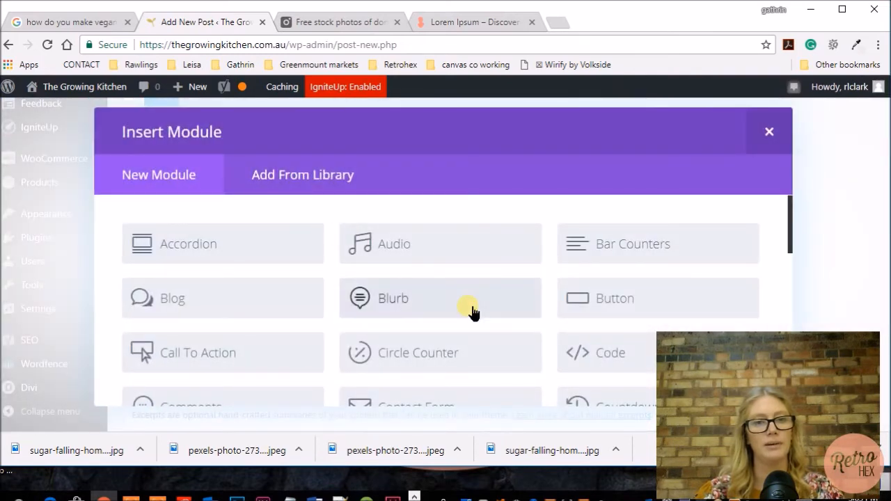
scroll(471, 308, "down", 3)
scroll(471, 308, "down", 3)
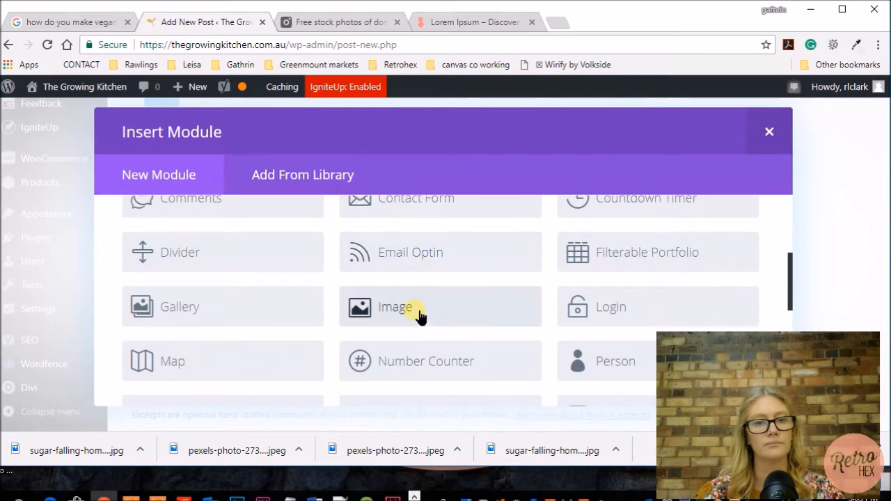
left_click(416, 313)
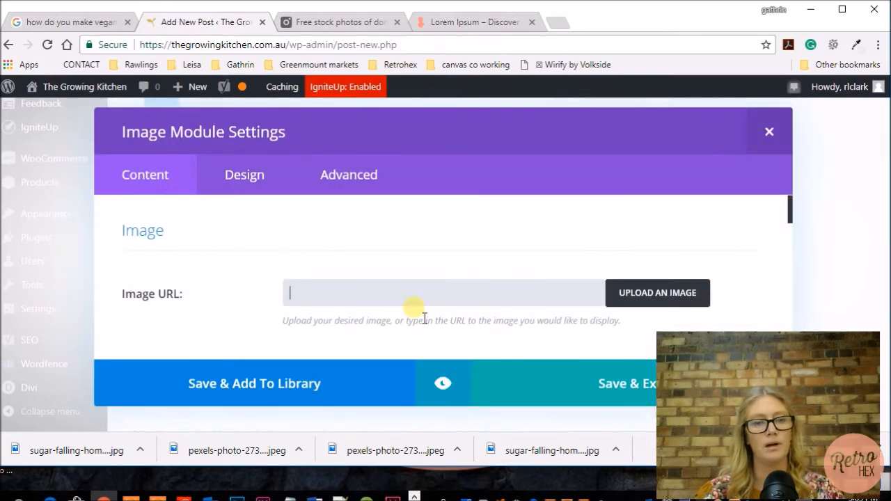
left_click(628, 294)
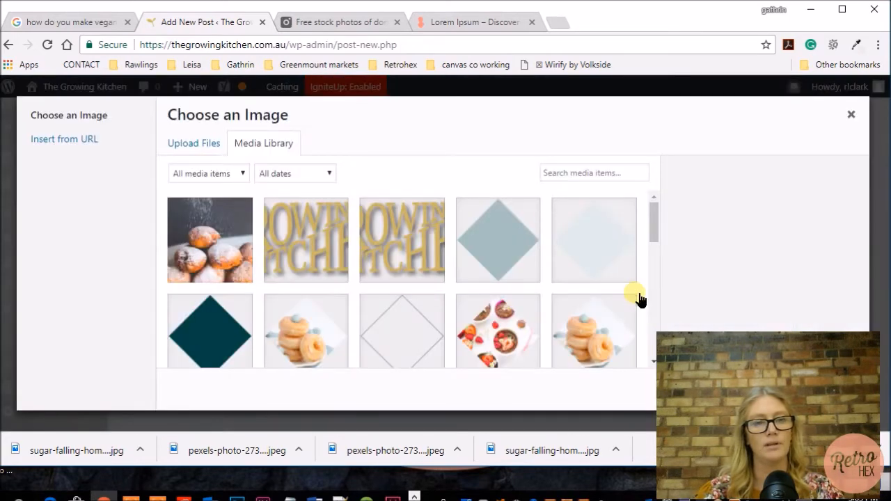
left_click(197, 143)
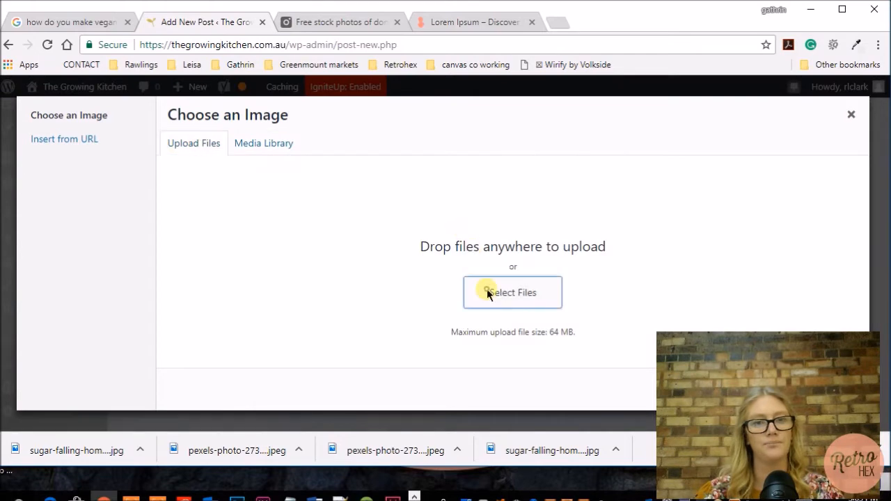
left_click(487, 291)
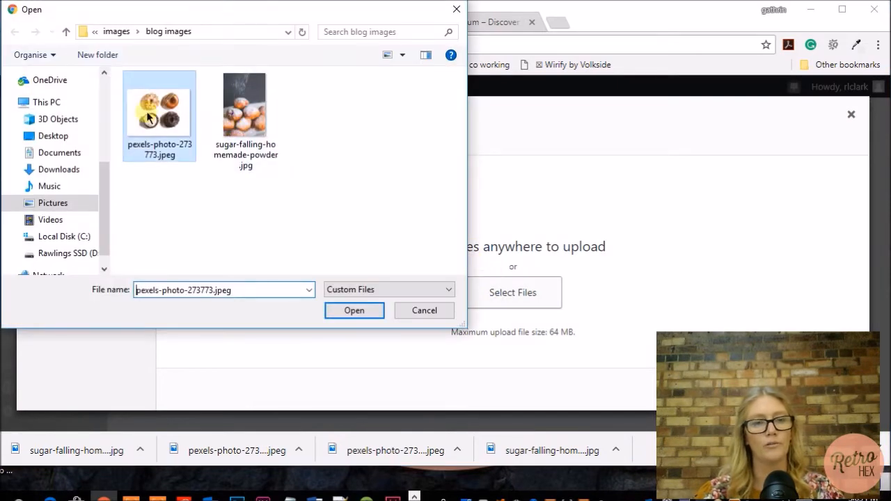
double_click(146, 117)
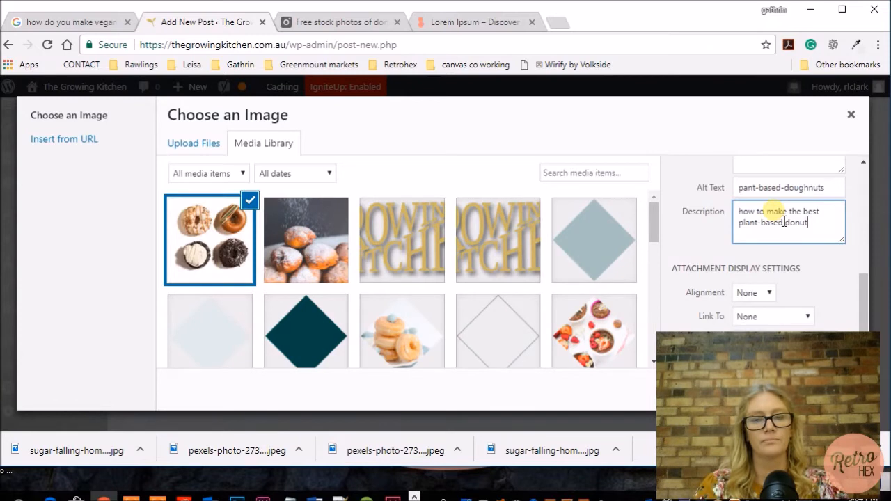
Step: Give the uploaded image alt text "pant-based-doughnuts" and description "how to make the best plant-based donuts", insert it and save the Image module
type("st plant-based donuts")
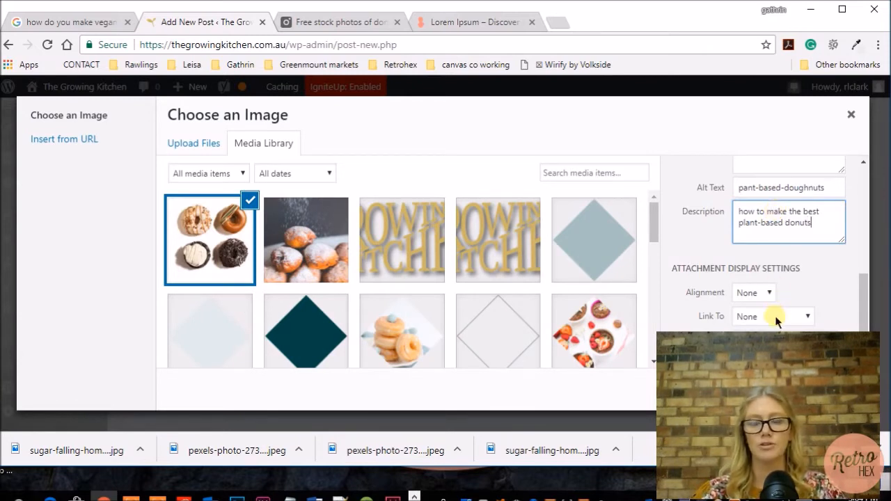
left_click_drag(774, 360, 790, 346)
left_click(807, 387)
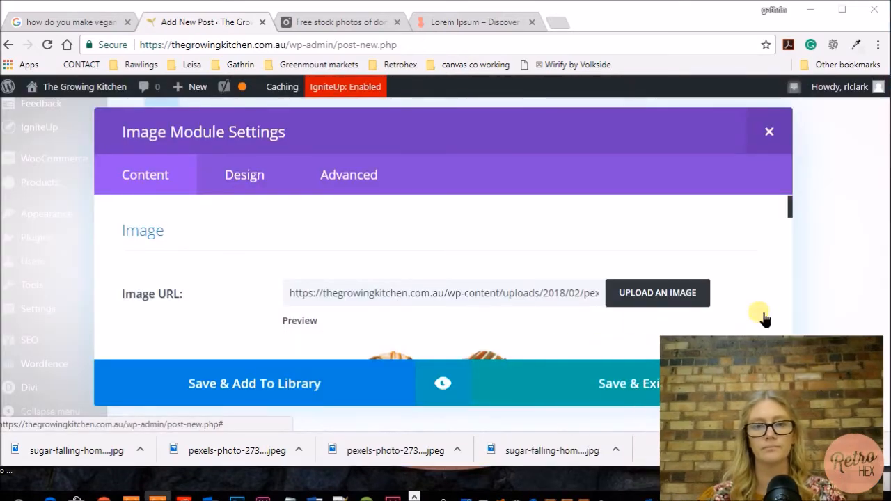
left_click(582, 385)
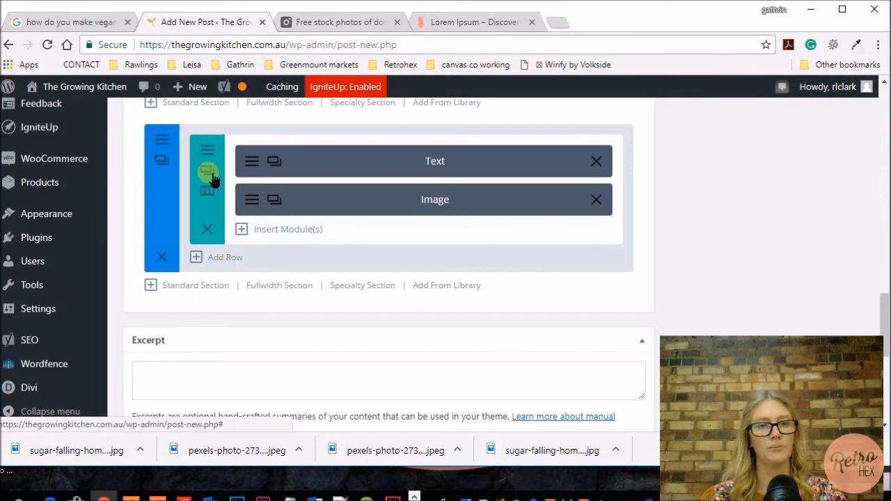
Step: Duplicate the row holding the Text and Image modules three times within the second section
left_click(209, 172)
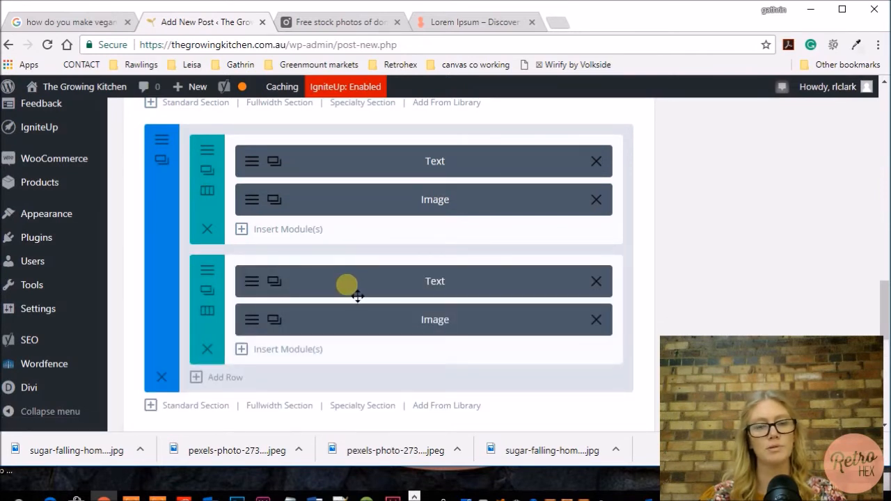
scroll(357, 293, "down", 1)
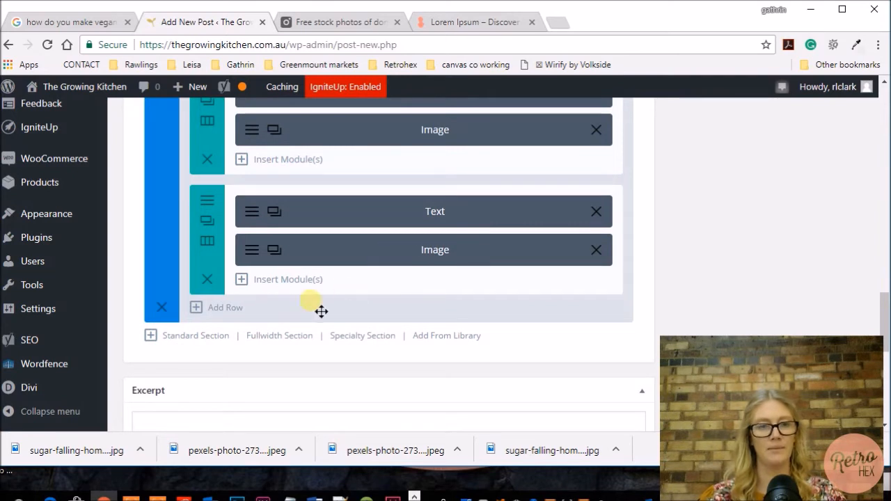
left_click(207, 220)
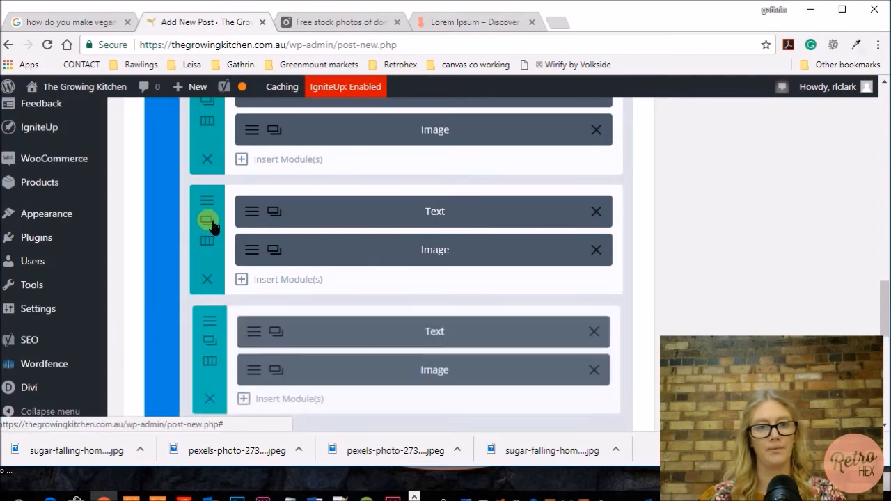
scroll(418, 342, "down", 2)
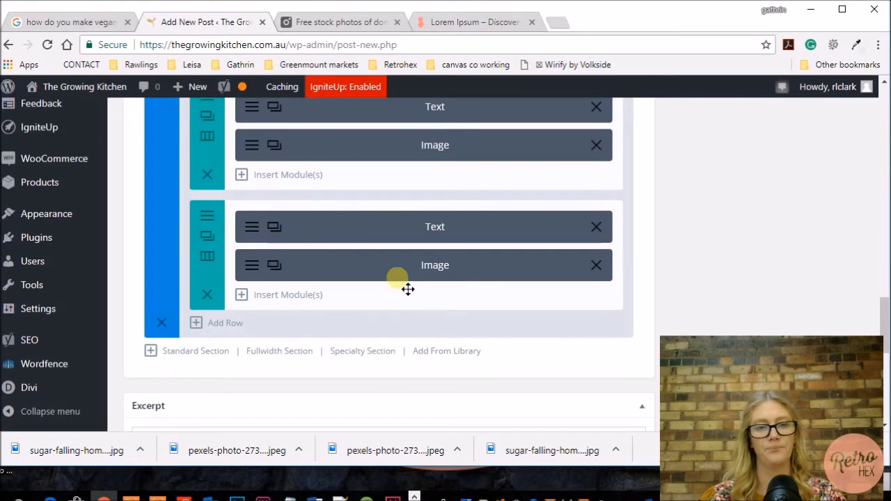
left_click(224, 323)
left_click(207, 235)
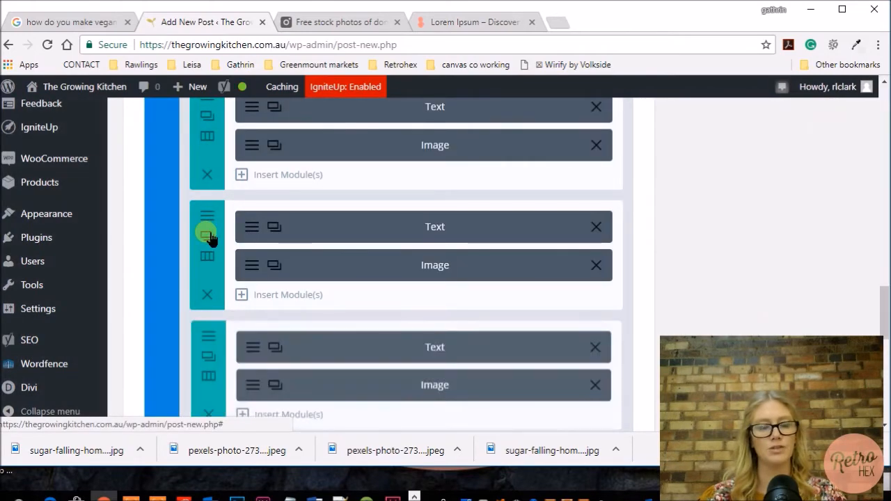
Step: Review the post layout's sections and the repeated rows of text and image modules
scroll(409, 364, "up", 3)
scroll(411, 364, "down", 5)
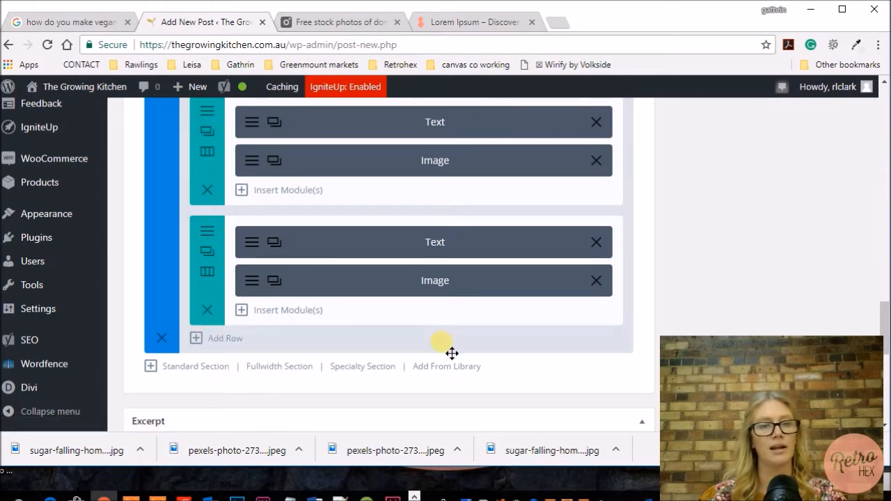
scroll(452, 353, "up", 5)
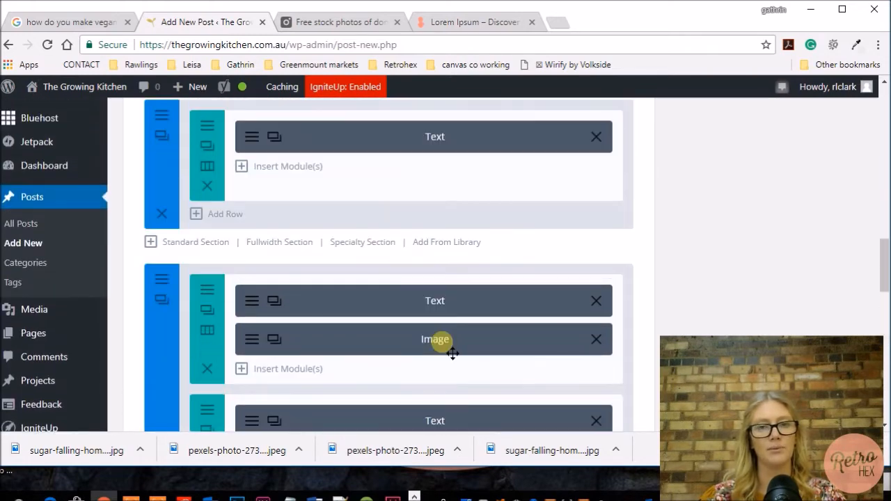
scroll(452, 353, "up", 2)
scroll(452, 353, "down", 6)
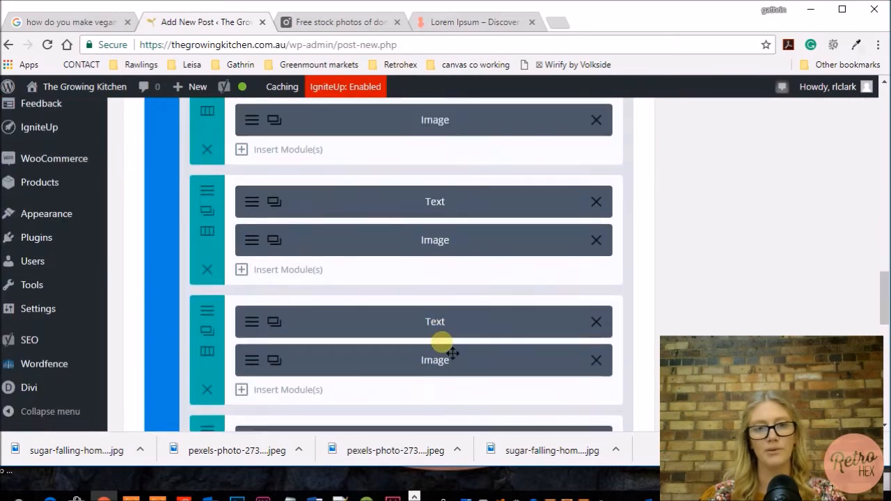
scroll(452, 353, "down", 4)
scroll(452, 353, "up", 3)
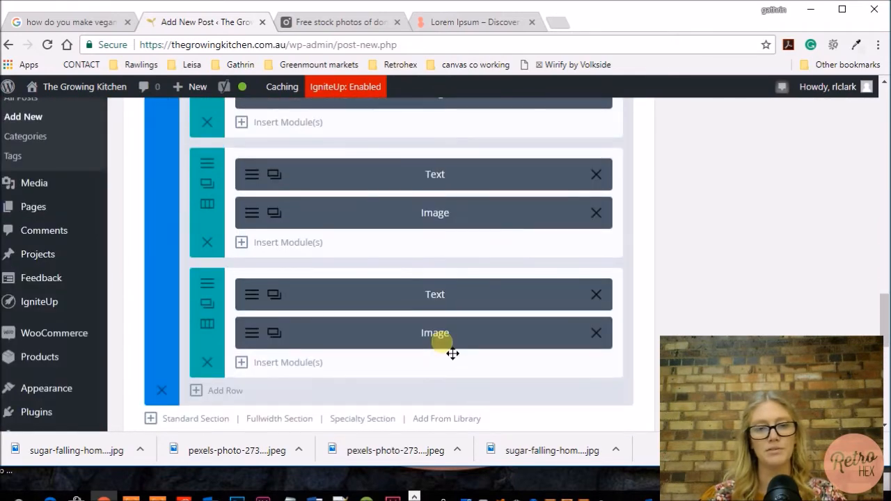
scroll(452, 353, "up", 2)
scroll(464, 353, "down", 5)
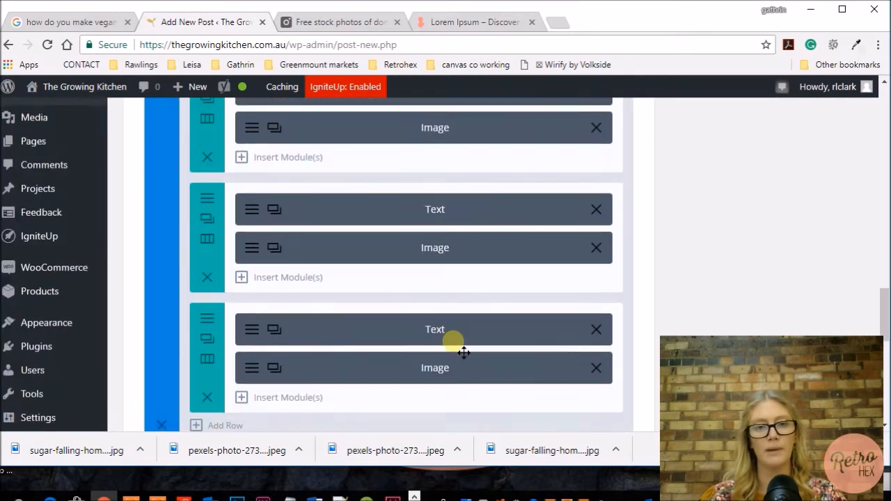
Step: Set sugar-falling-homemade-powder.jpg from the media library as the post's featured image
scroll(703, 287, "up", 10)
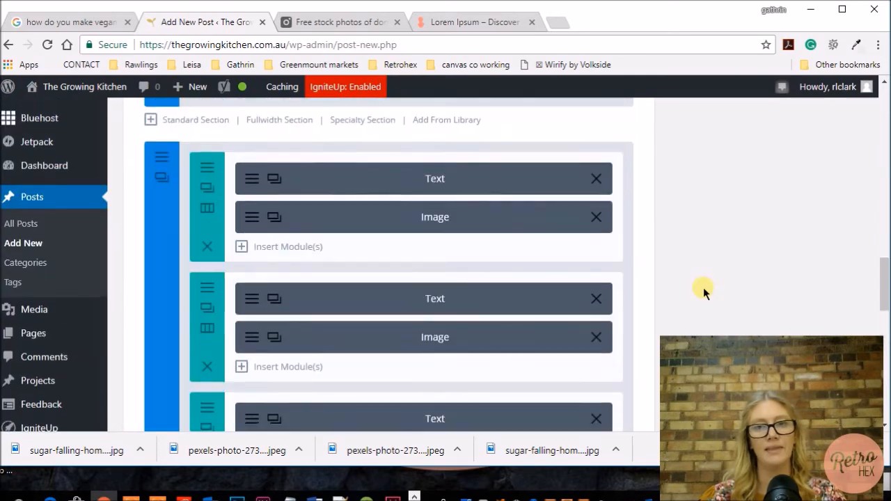
scroll(703, 287, "up", 3)
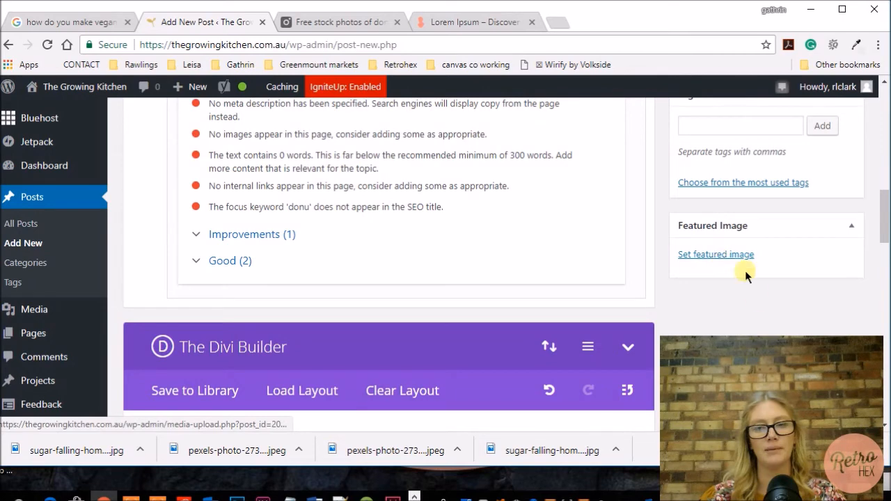
scroll(748, 303, "up", 1)
left_click(724, 291)
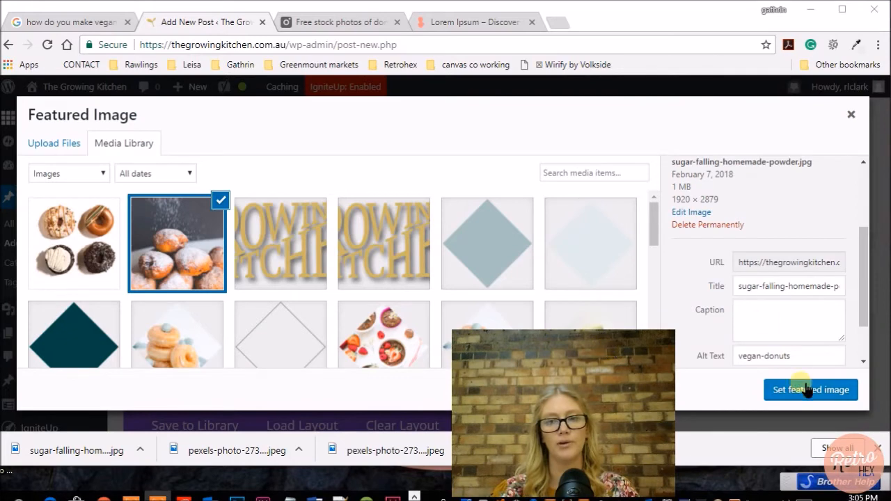
left_click(807, 390)
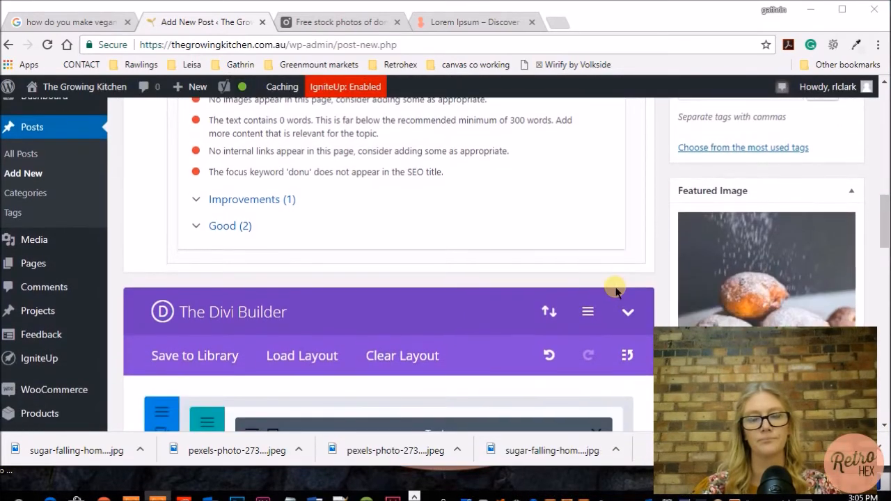
Step: Add the tags "donuts", "vegan", "plant-based" and "cooking" to the post
scroll(615, 287, "up", 1)
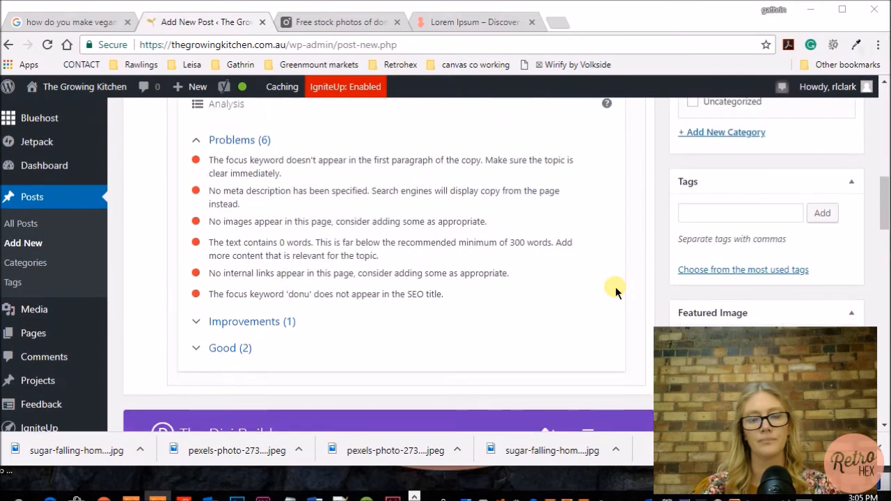
left_click(714, 216)
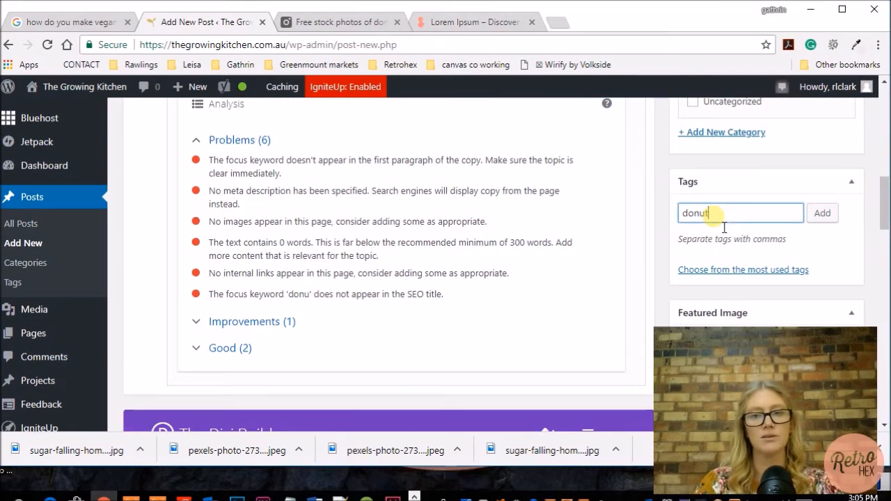
left_click(816, 213)
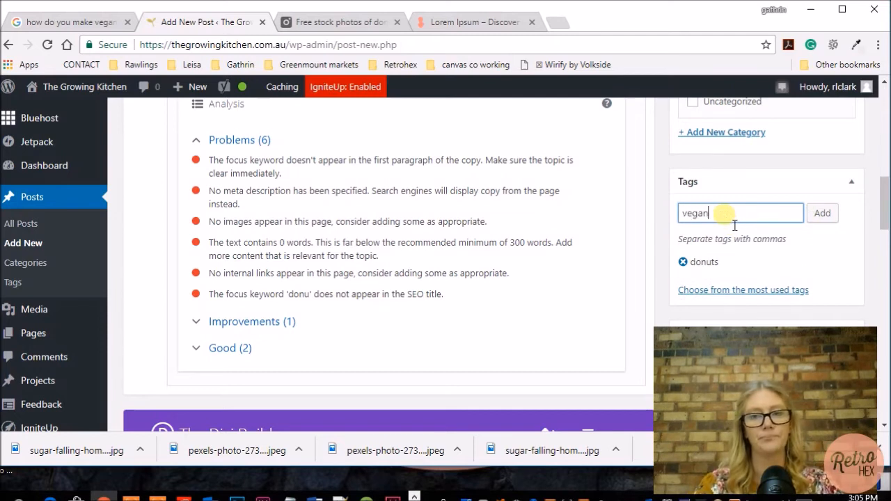
left_click(821, 213)
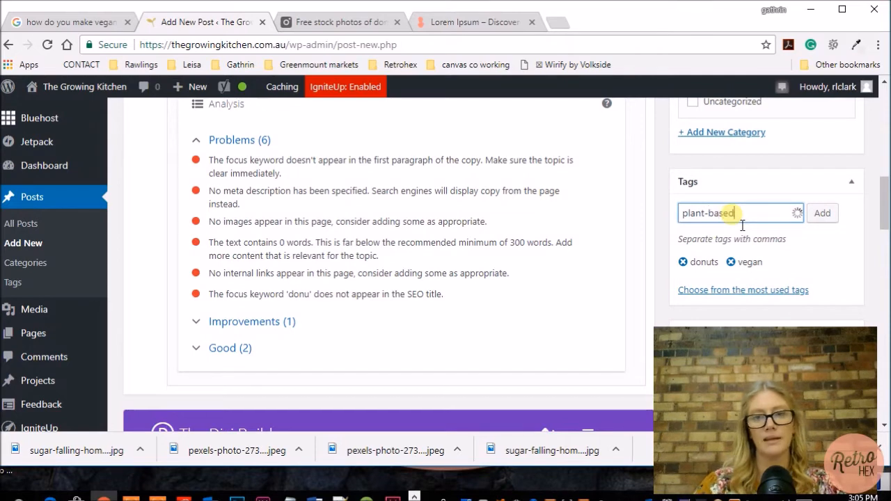
left_click(812, 220)
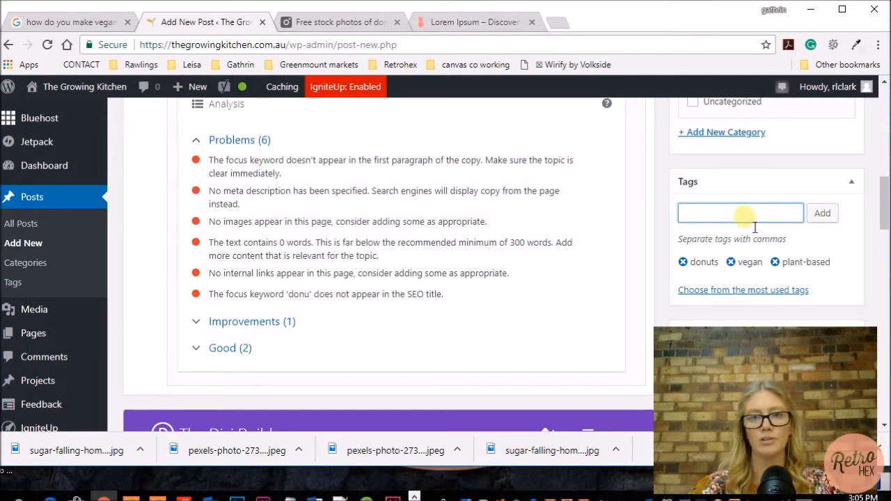
type("cooking")
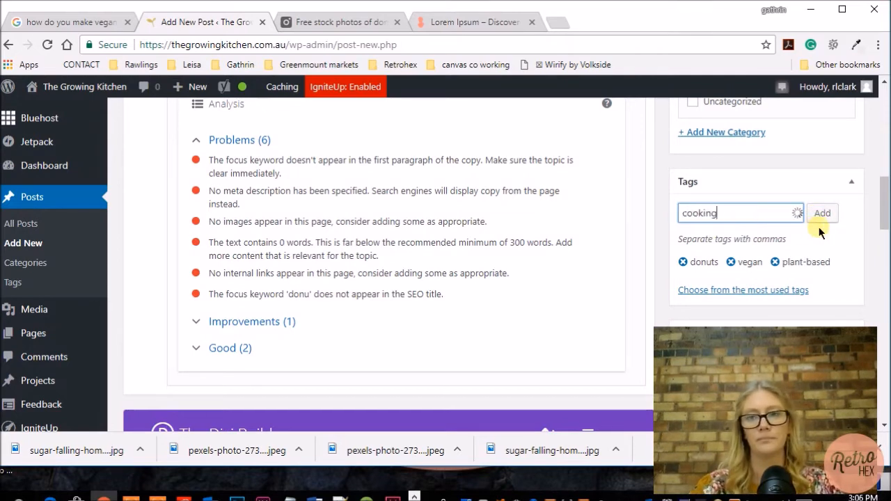
left_click(818, 216)
Step: Create a new post category called "How to" without a parent category and assign it to the post
scroll(765, 202, "down", 1)
scroll(770, 195, "up", 3)
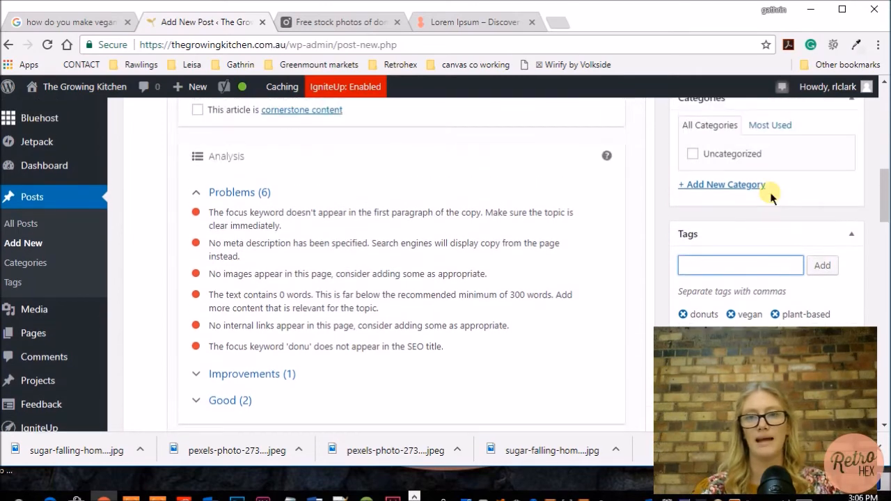
scroll(821, 209, "down", 1)
left_click(724, 186)
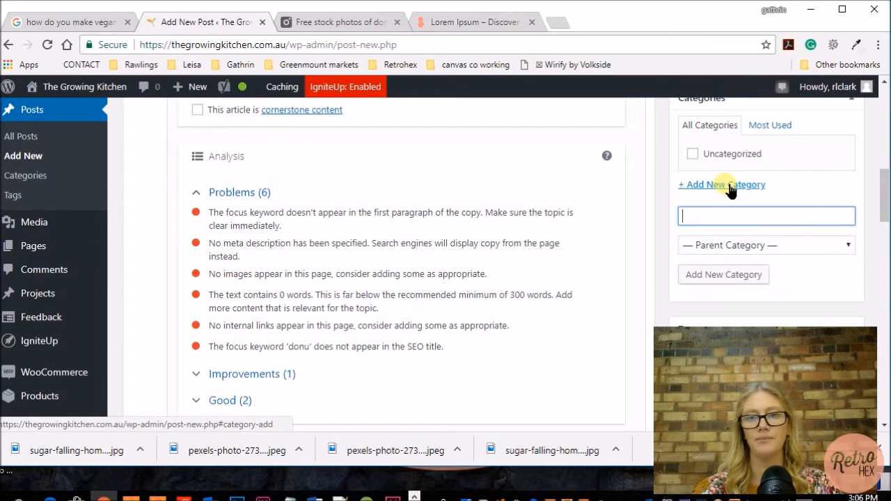
type("How to")
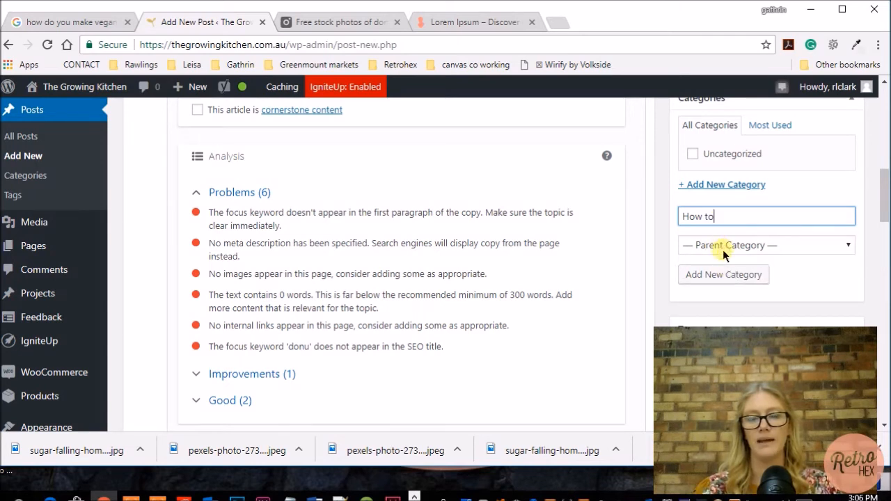
left_click(734, 274)
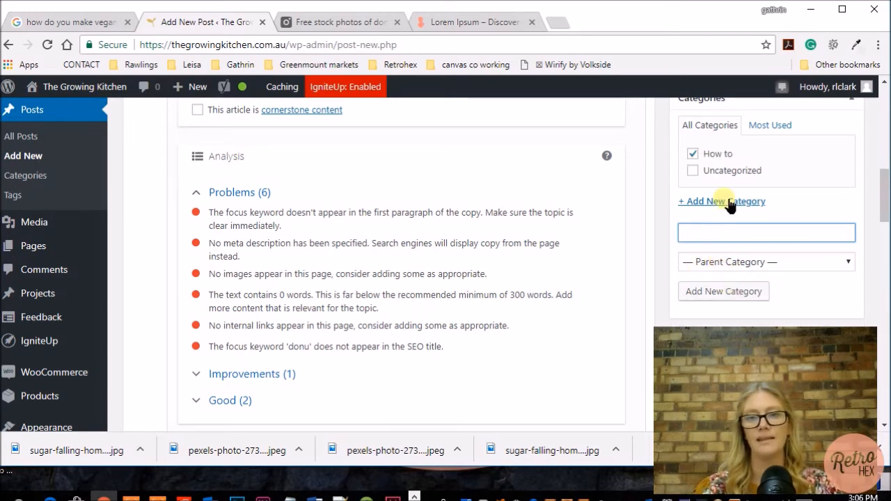
Step: Add a new category called "Vegan" with "How to" as its parent and assign it to the post
type("Vegan")
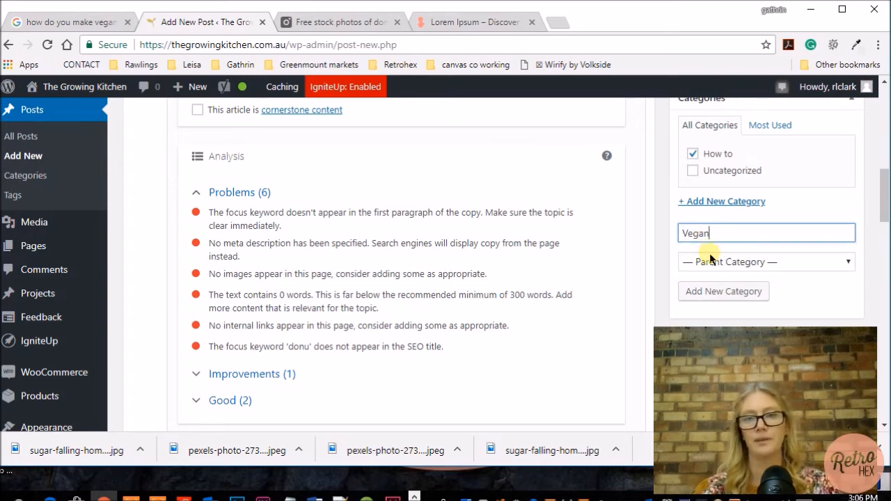
left_click(712, 261)
left_click(700, 293)
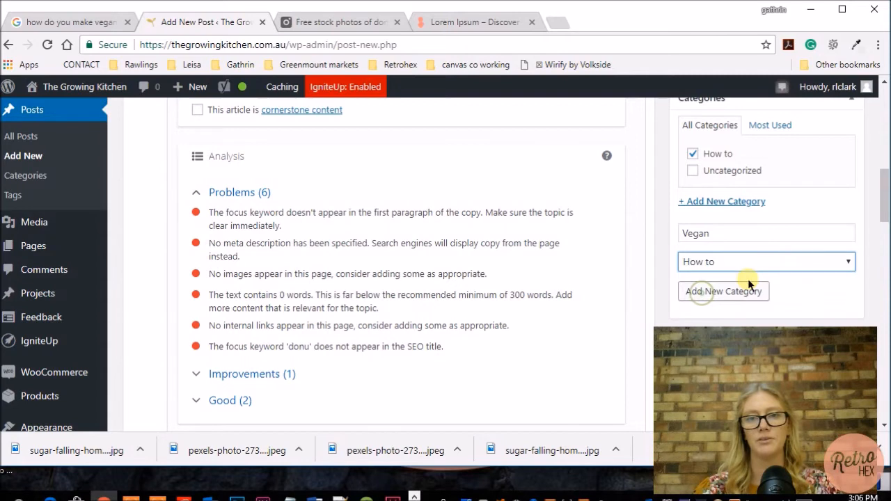
left_click(751, 298)
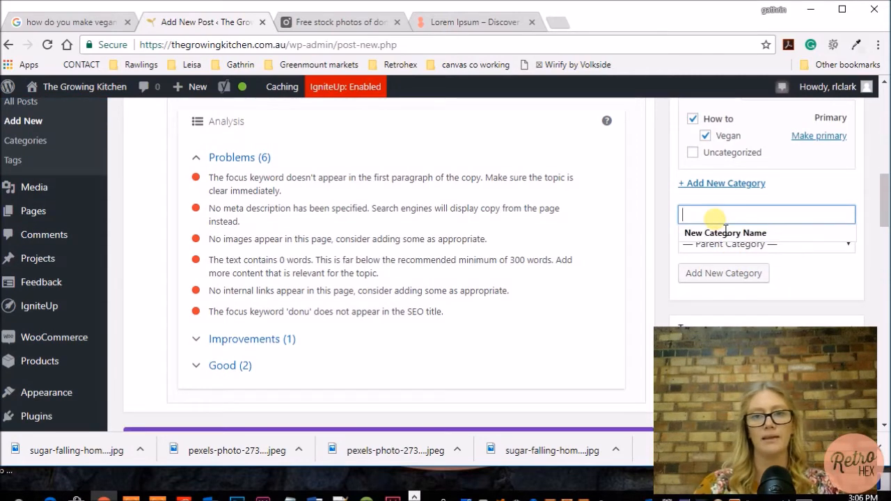
Step: Add a new category called "Plant-Based" under the "How to" parent category and assign it to the post
type("pannt-based")
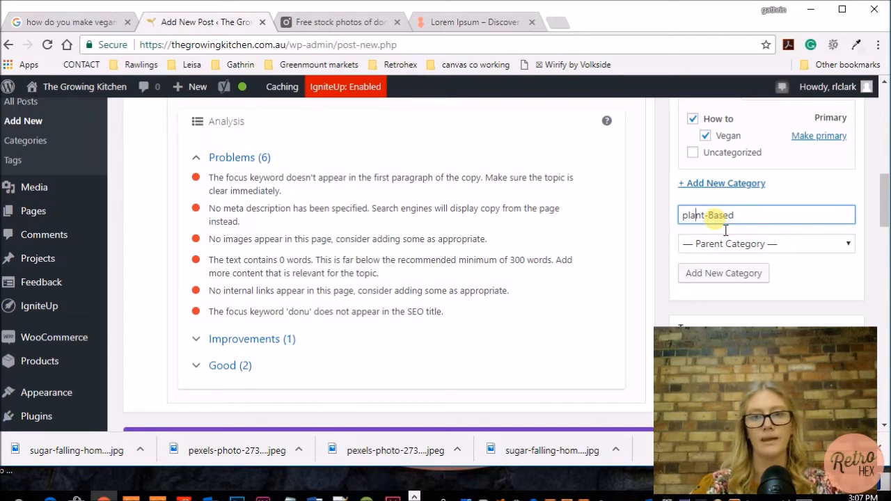
type("P")
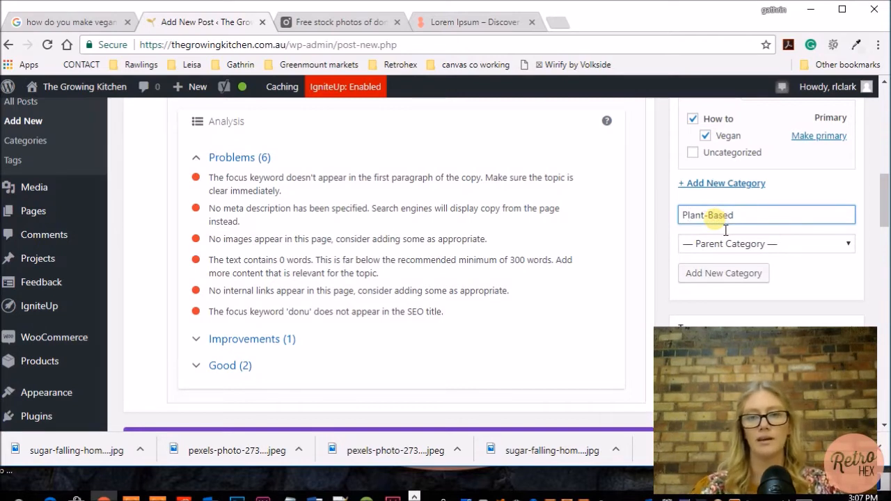
left_click(719, 243)
left_click(701, 277)
Step: Set the page layout in the Divi post settings to Right Sidebar
scroll(570, 248, "up", 10)
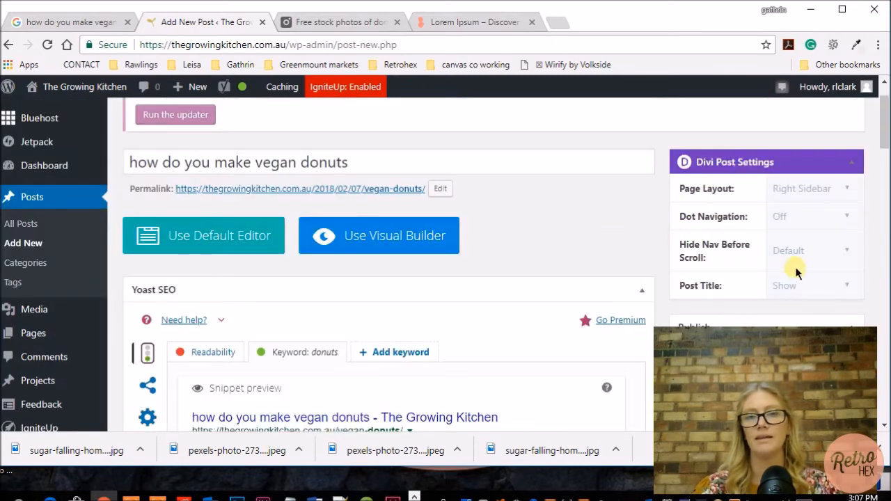
left_click(847, 189)
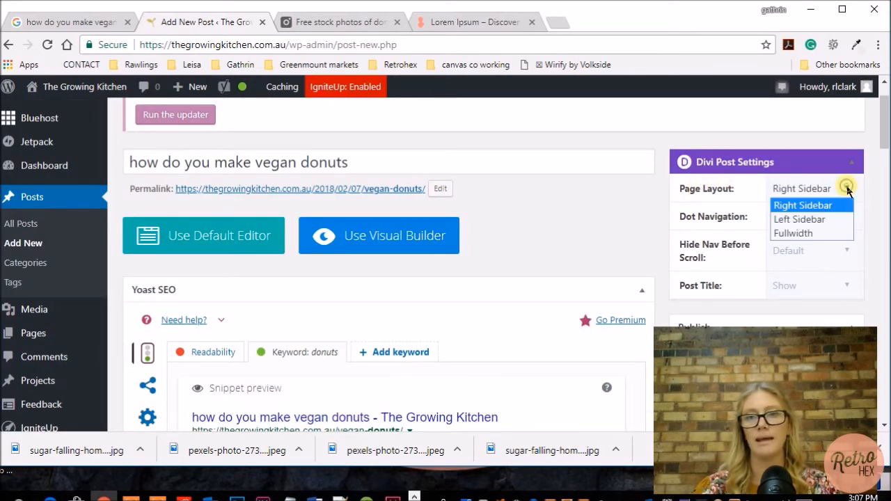
left_click(808, 213)
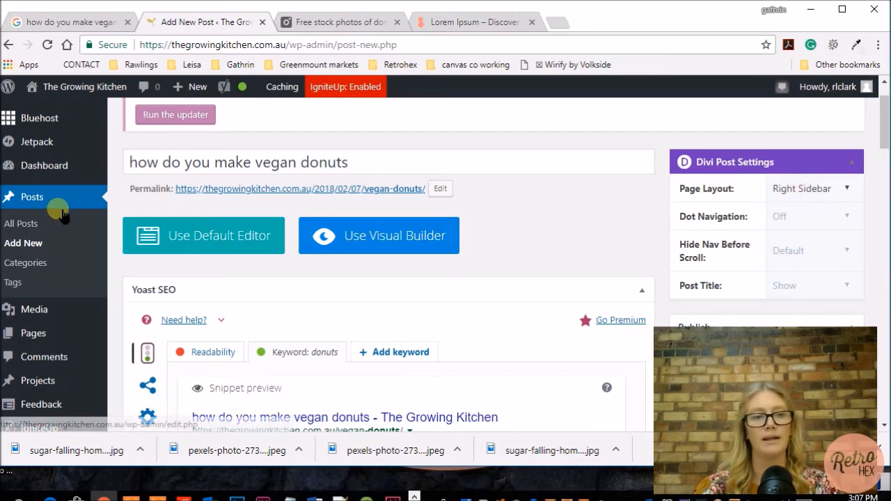
Step: Publish the "how do you make vegan donuts" post
scroll(59, 206, "down", 2)
scroll(61, 215, "down", 3)
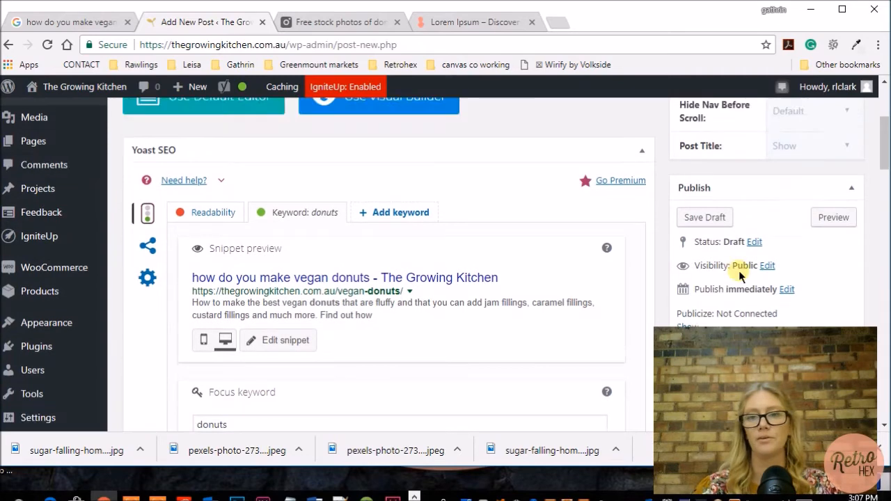
left_click(837, 301)
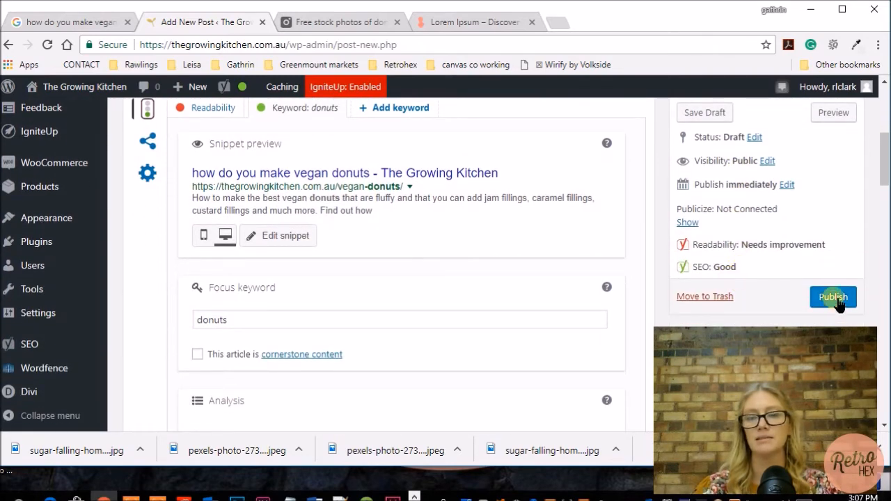
scroll(807, 278, "up", 1)
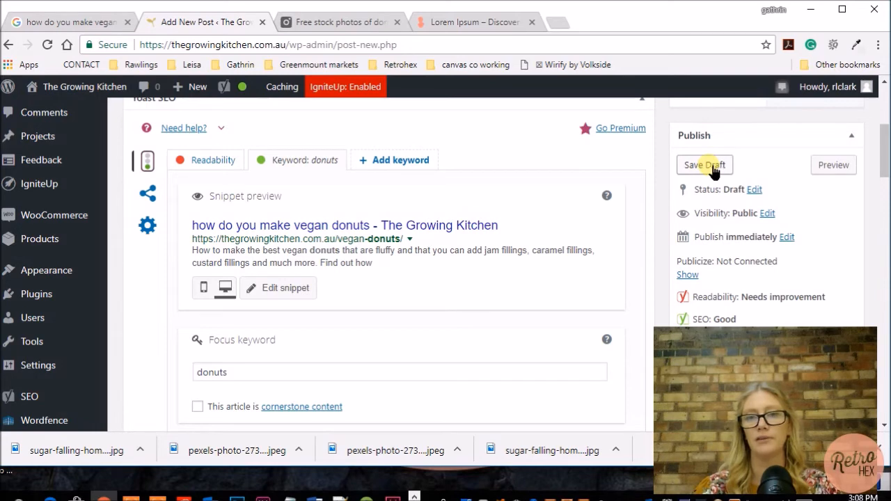
scroll(785, 210, "down", 2)
left_click(837, 245)
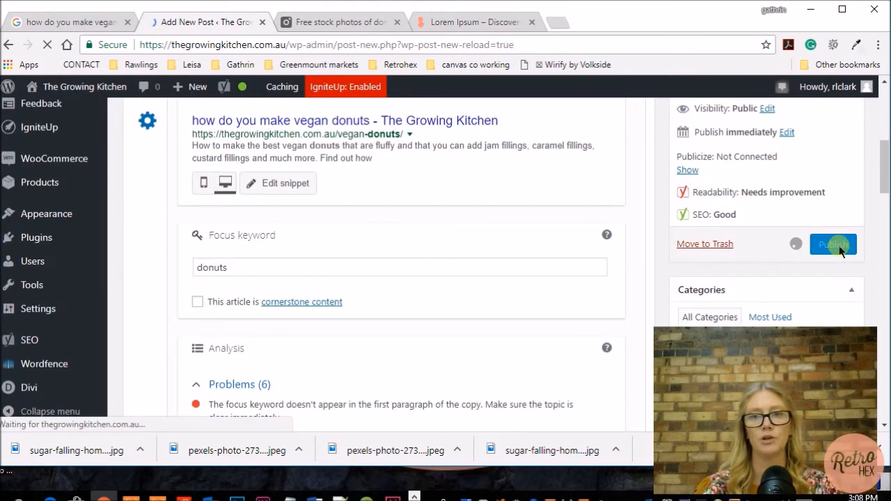
scroll(838, 248, "up", 2)
left_click(787, 221)
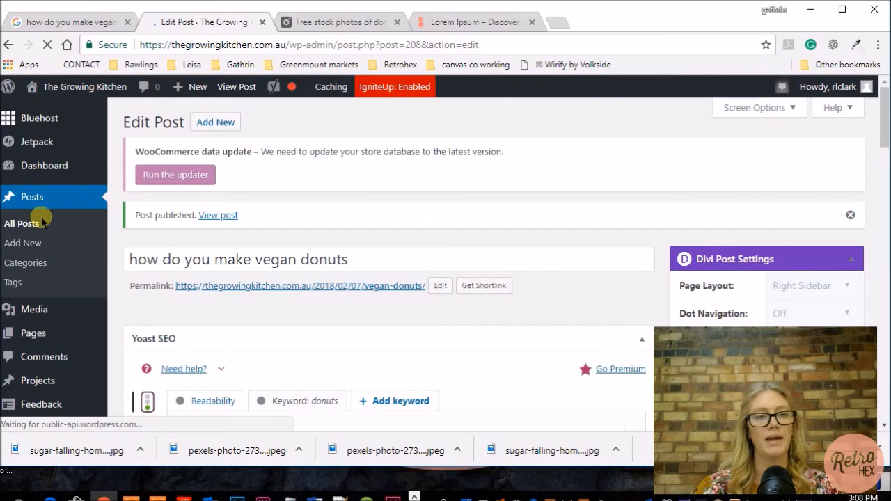
Step: Open the site's widget management page and review the widgets in the Sidebar area
scroll(42, 208, "down", 4)
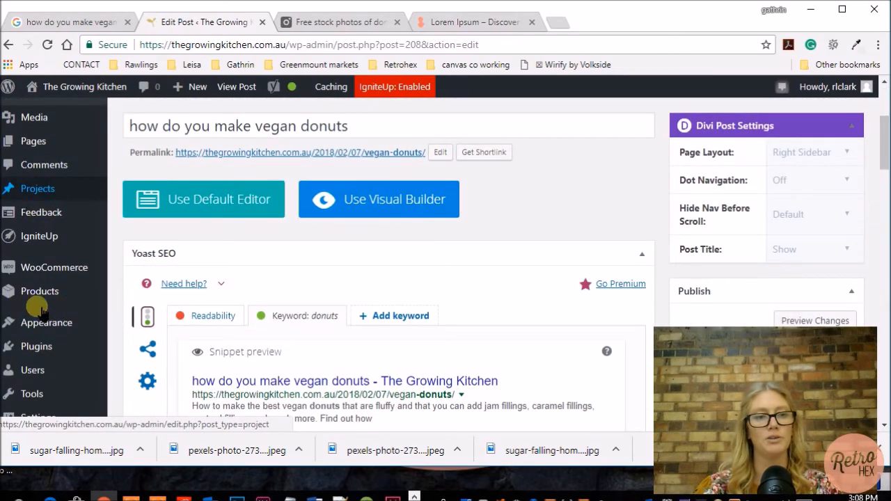
mouse_move(54, 329)
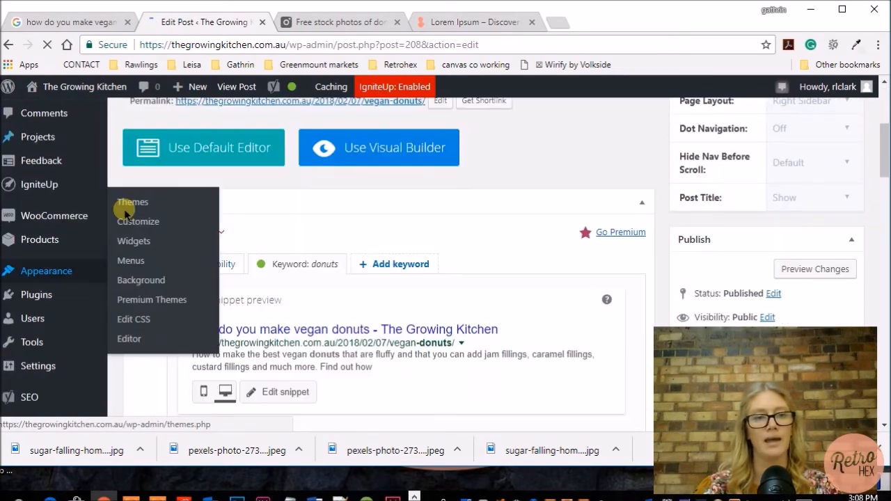
left_click(132, 203)
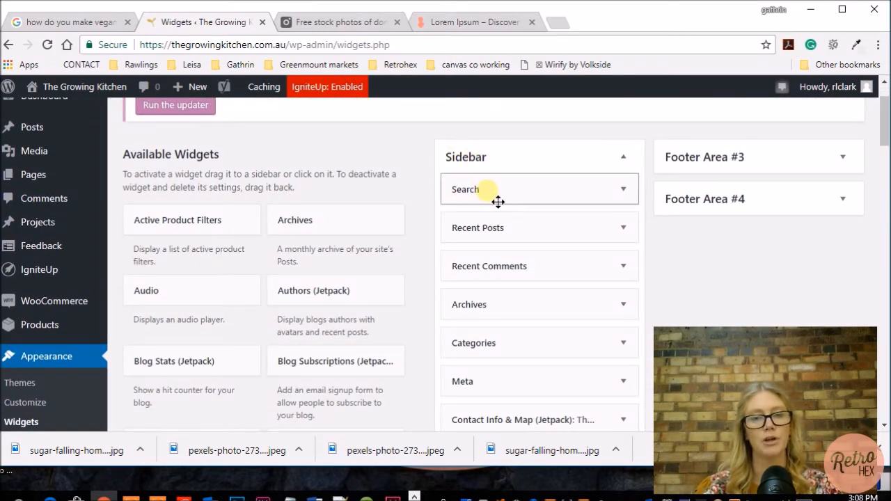
scroll(510, 237, "down", 1)
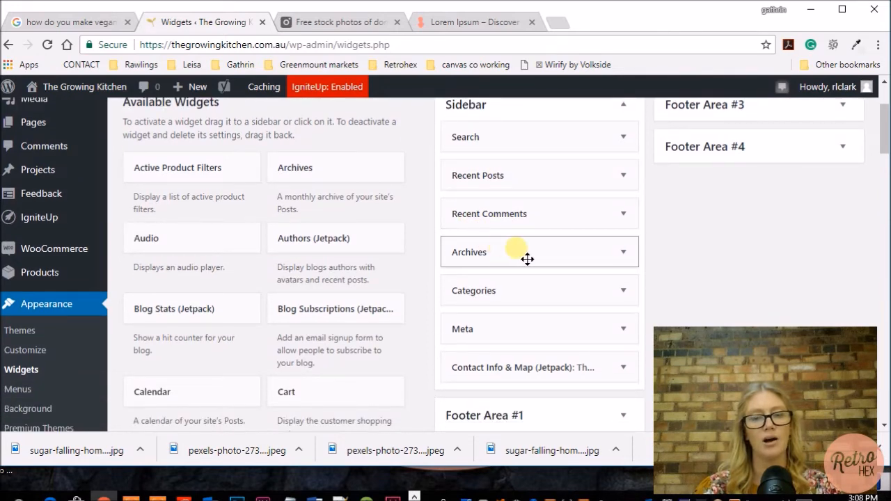
scroll(527, 259, "down", 1)
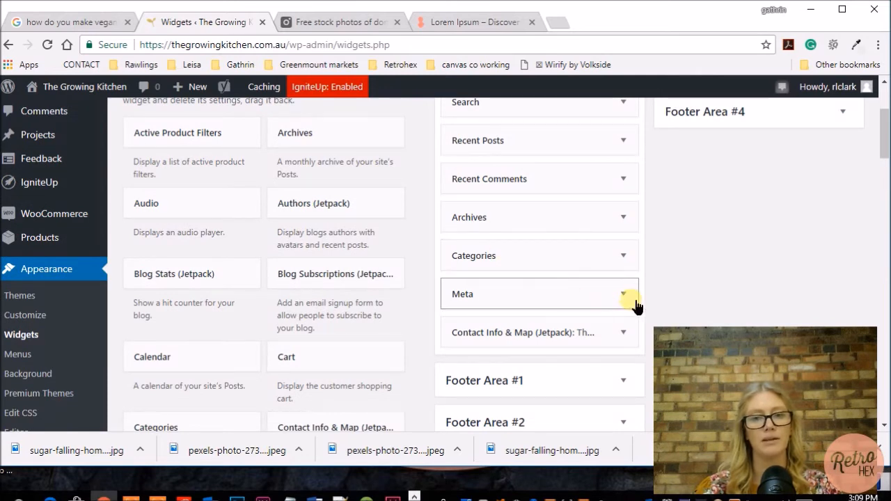
scroll(589, 348, "up", 1)
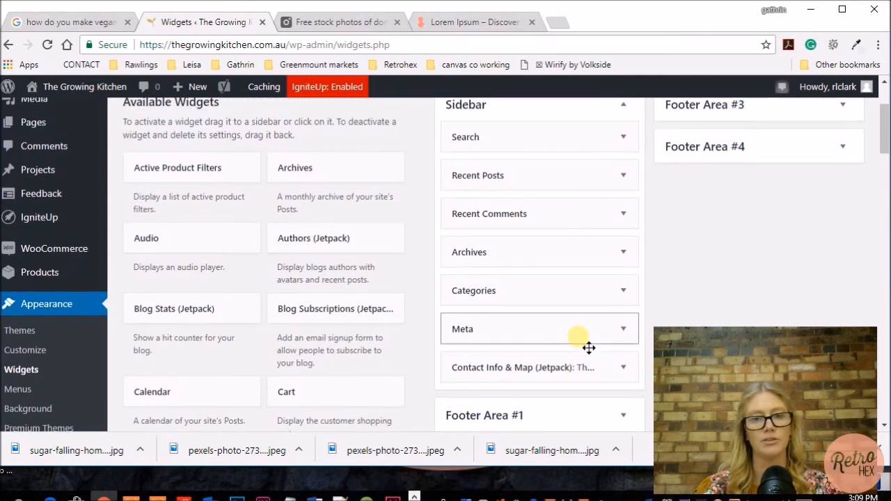
Step: Delete the Archives and Meta widgets from the Sidebar area
left_click(622, 254)
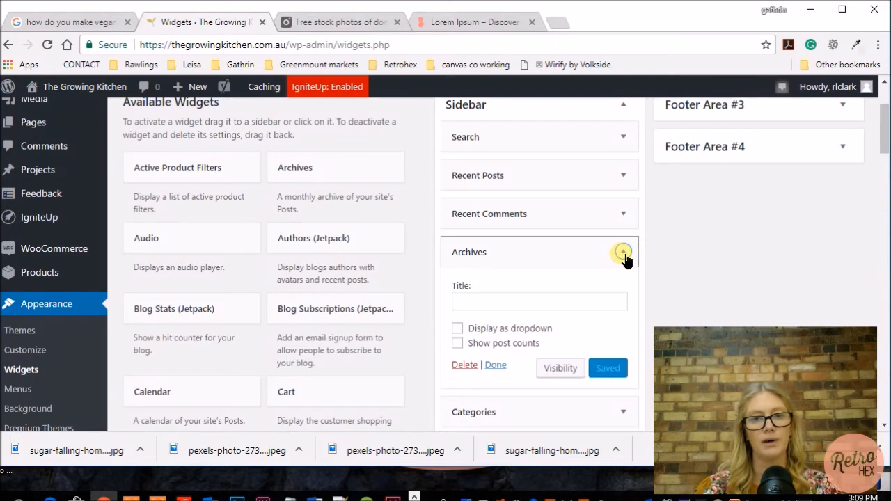
left_click(465, 366)
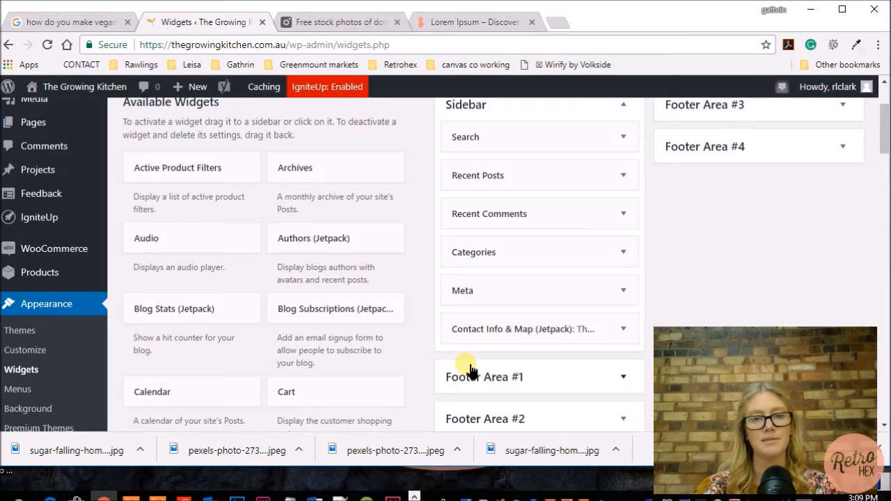
left_click(623, 291)
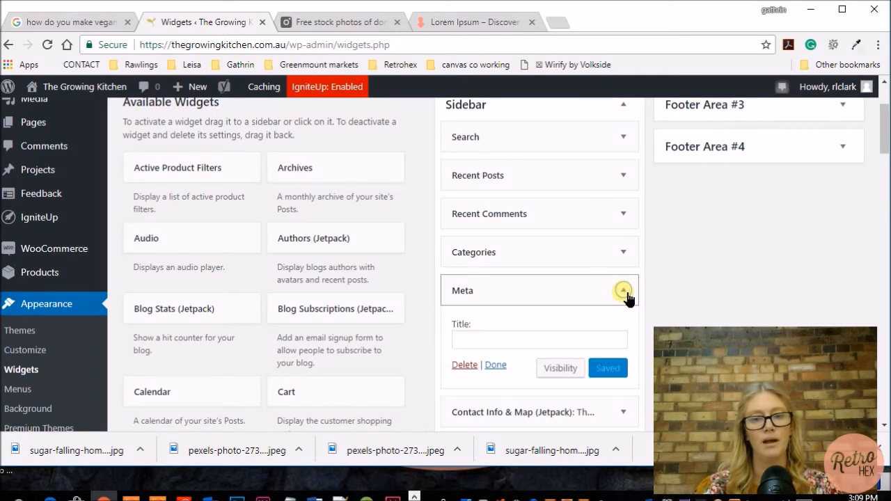
scroll(619, 294, "down", 1)
left_click(459, 352)
left_click(467, 349)
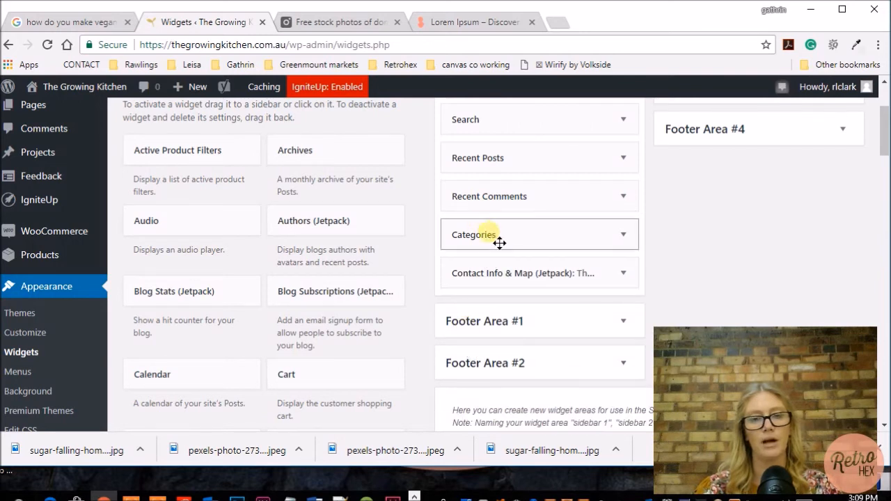
Step: Delete the Recent Comments widget from the Sidebar area
left_click(623, 197)
left_click(465, 300)
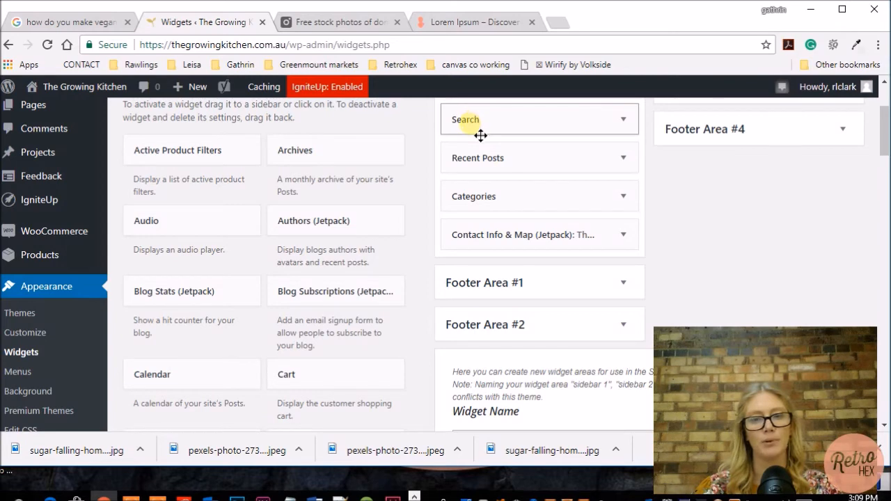
scroll(480, 136, "up", 1)
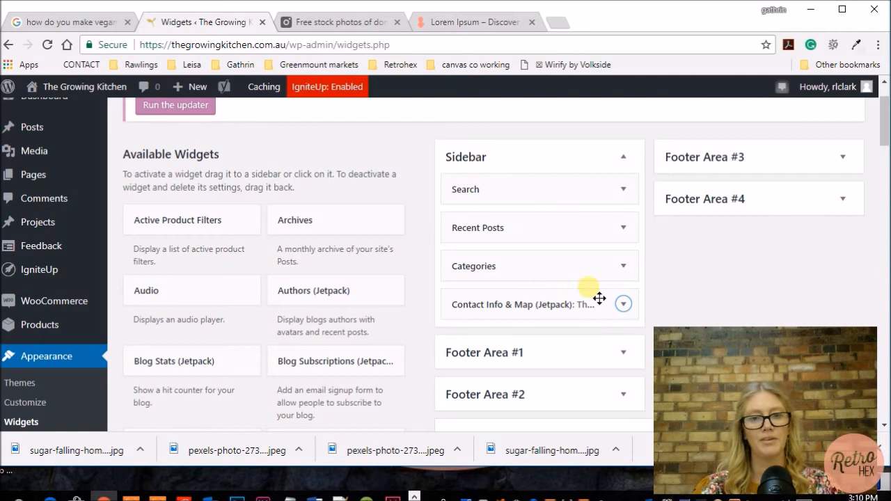
Step: Open the "how do you make vegan donuts" post for editing from the posts list and preview its changes
mouse_move(80, 87)
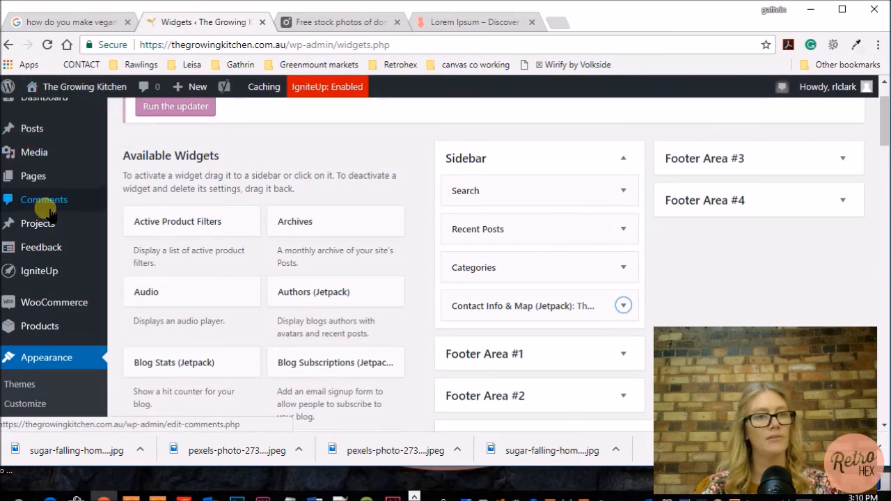
scroll(32, 200, "up", 1)
mouse_move(74, 181)
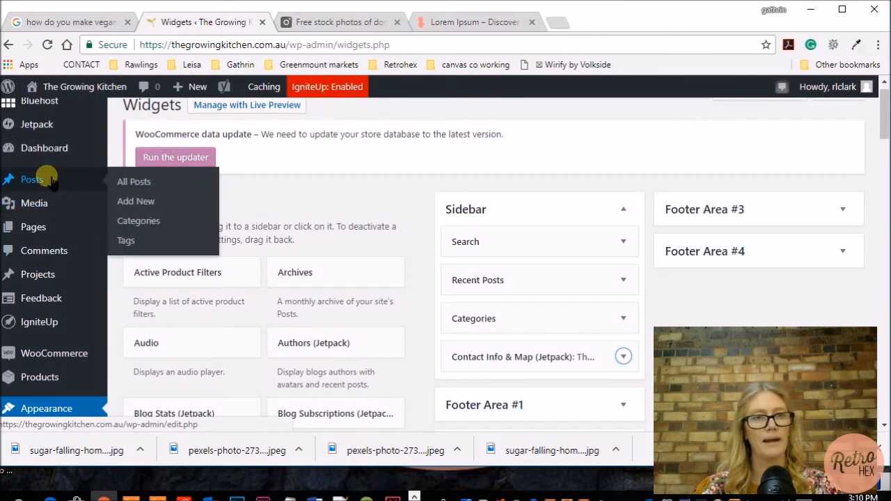
left_click(46, 180)
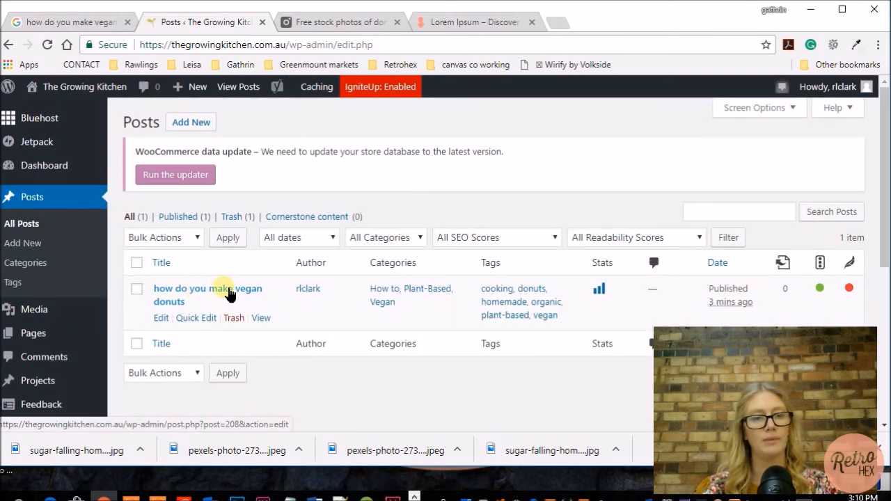
left_click(224, 293)
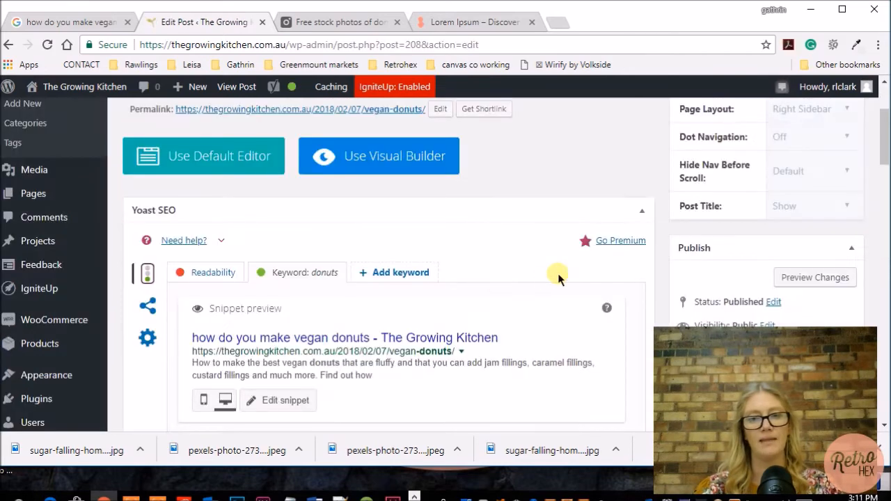
left_click(825, 281)
left_click_drag(754, 354, 504, 352)
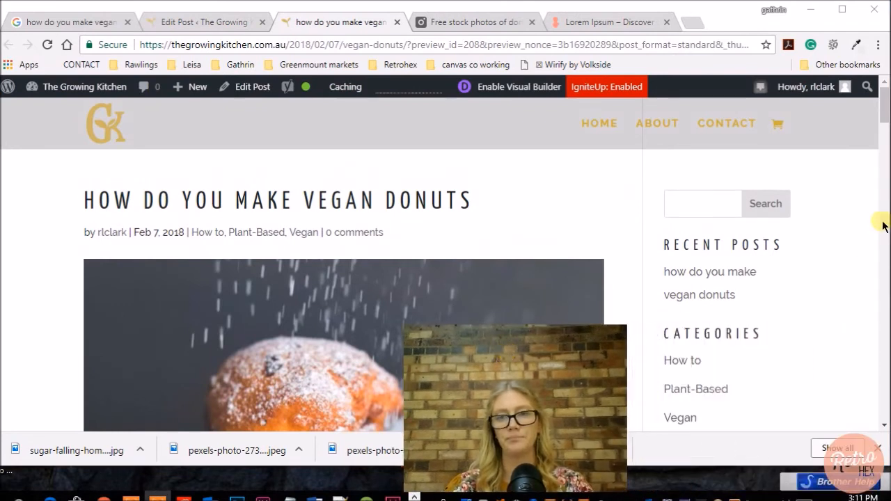
Step: Examine the previewed post's title, featured image, body content and sidebar widgets
scroll(759, 212, "down", 1)
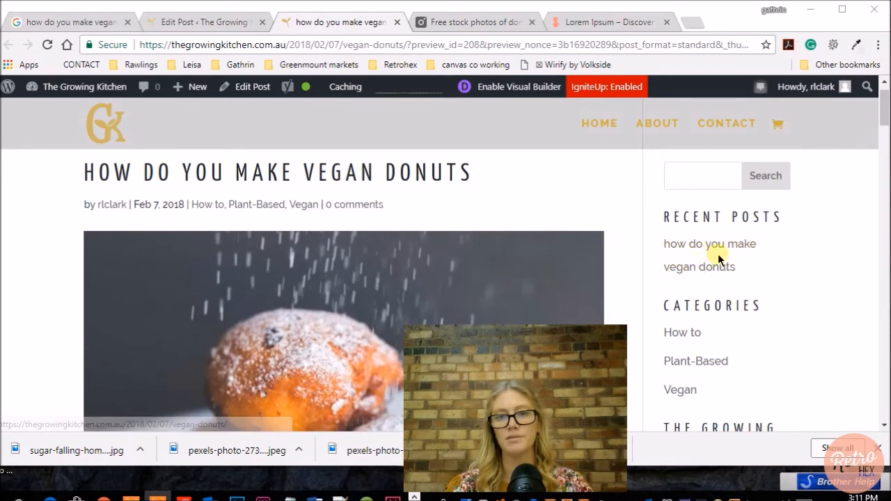
scroll(819, 259, "down", 2)
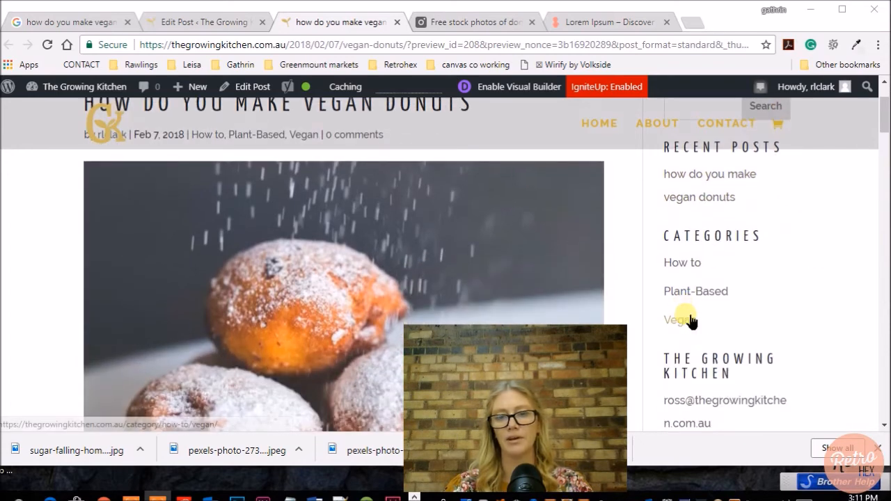
scroll(766, 306, "down", 2)
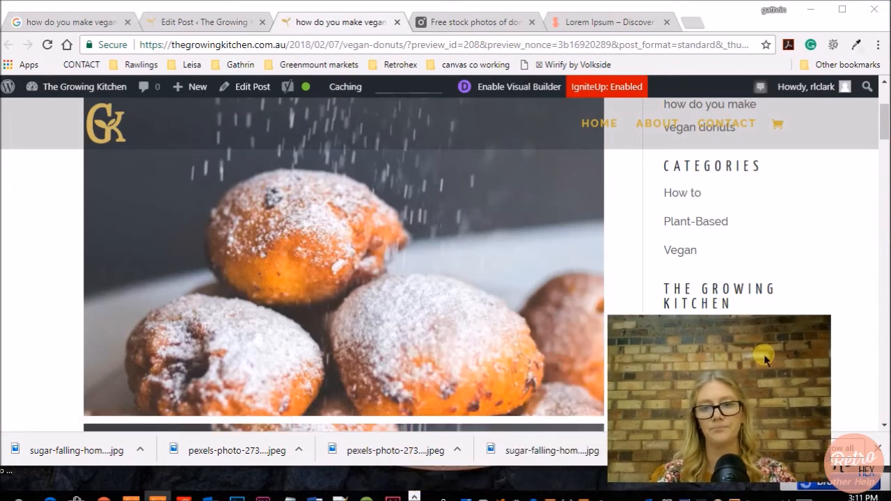
scroll(614, 259, "up", 3)
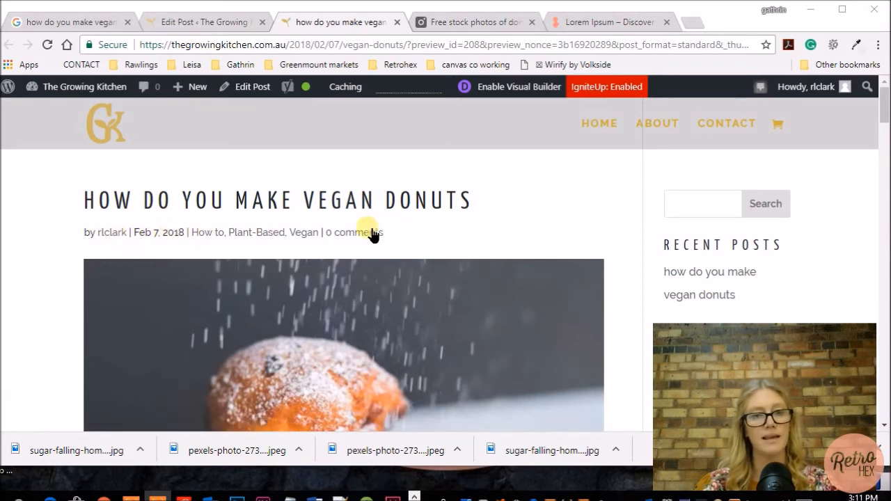
scroll(537, 238, "down", 2)
scroll(538, 237, "down", 1)
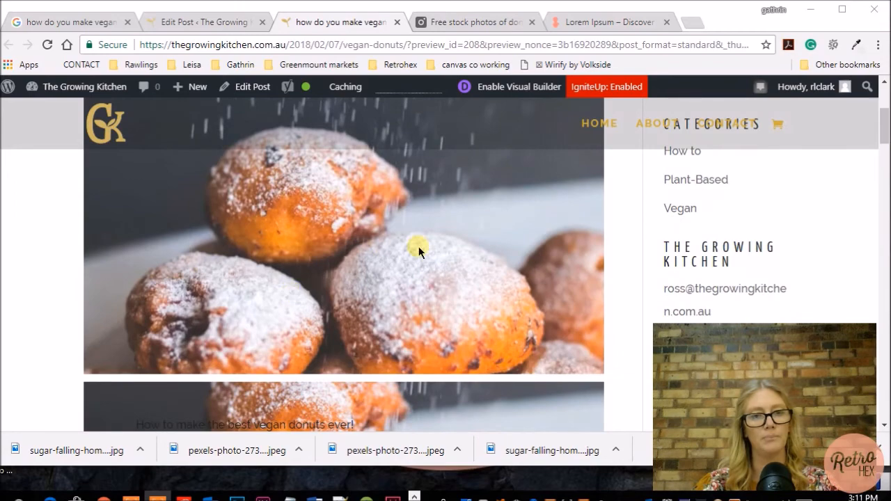
Step: Review the previewed post's title, author and category details, and compare the large featured image with the banner section beneath it
scroll(418, 247, "down", 2)
scroll(437, 239, "up", 3)
scroll(534, 249, "down", 2)
scroll(215, 313, "up", 4)
scroll(225, 318, "down", 3)
scroll(305, 309, "up", 4)
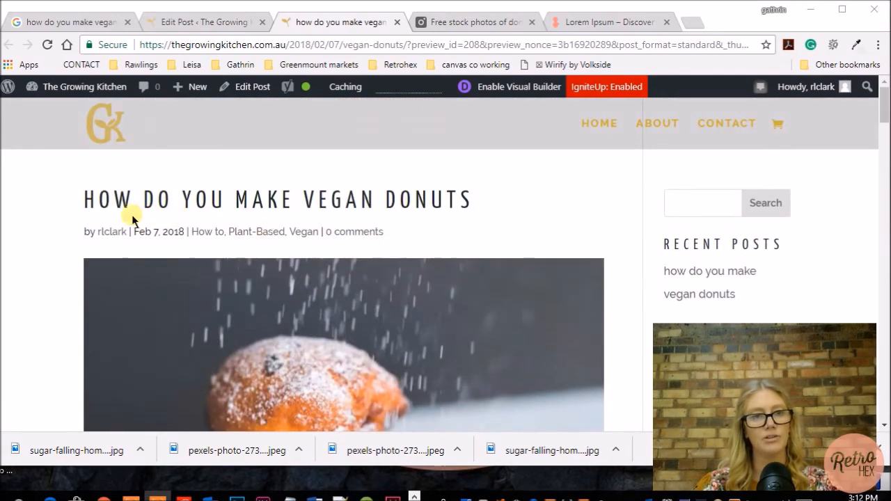
scroll(408, 205, "down", 1)
scroll(417, 216, "down", 3)
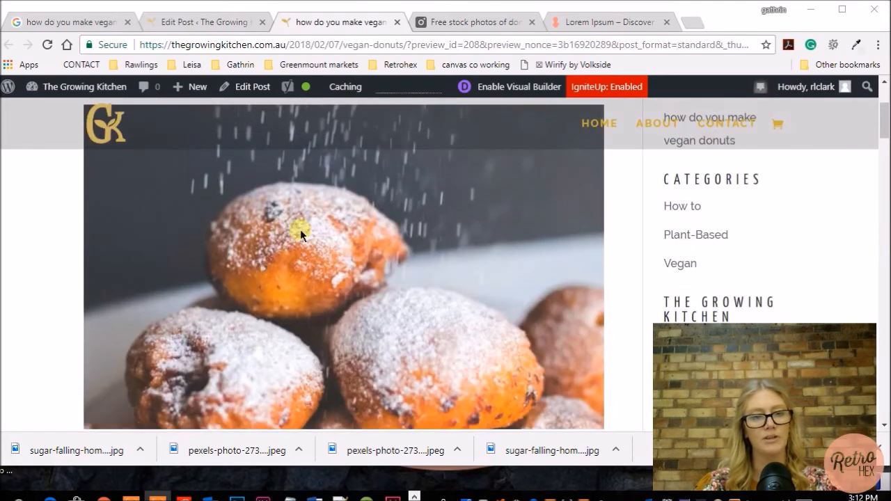
scroll(300, 229, "down", 3)
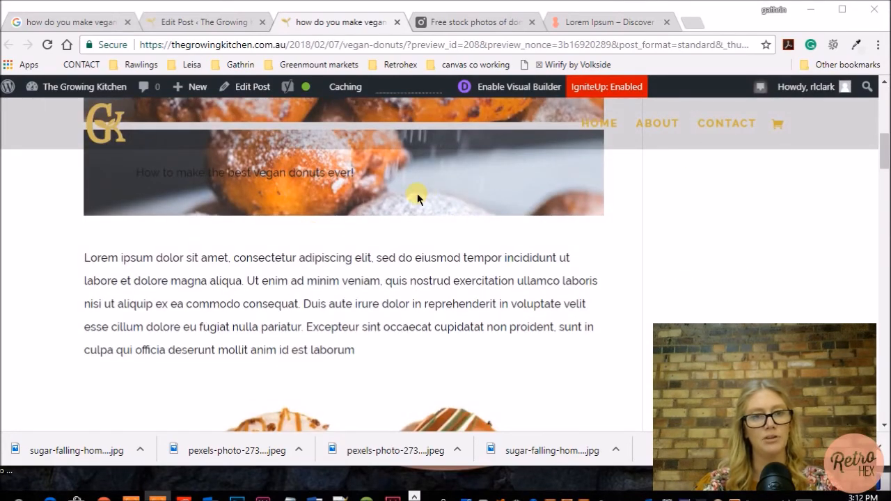
scroll(417, 198, "up", 5)
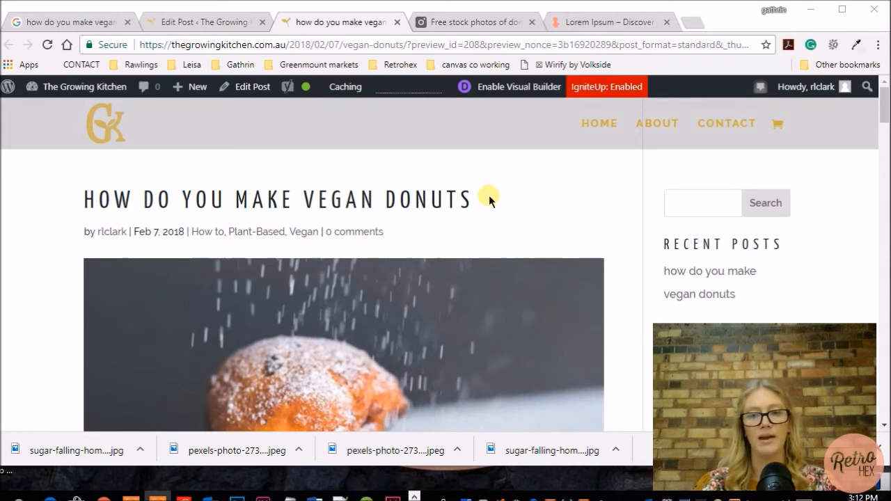
Step: In the Divi Theme Options' single post layout, turn off Author, Categories and Comments in the post info, keeping only Date
mouse_move(69, 87)
left_click(49, 111)
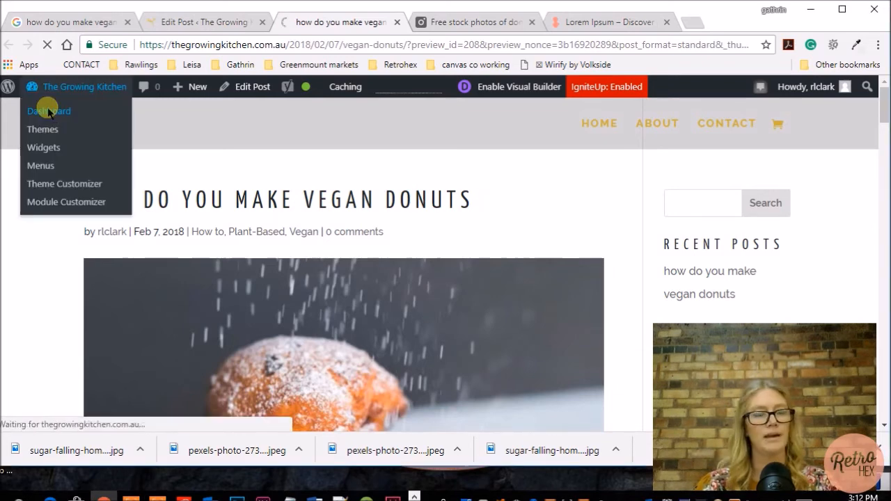
mouse_move(28, 385)
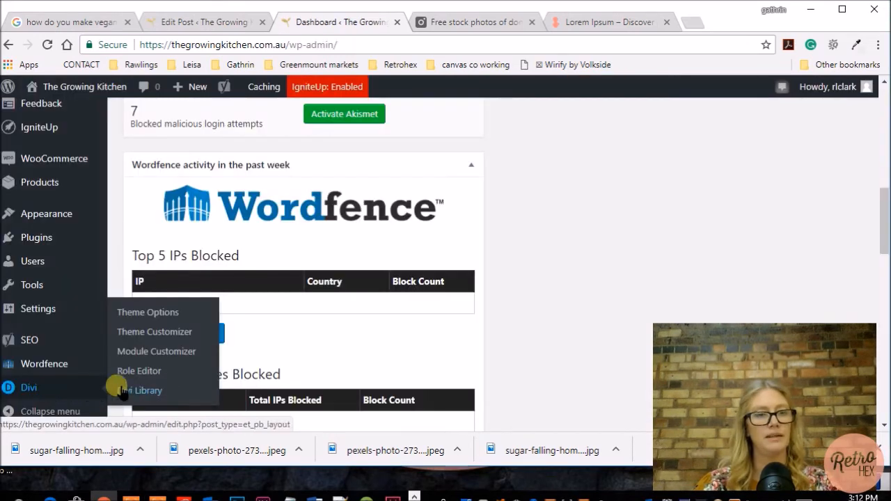
left_click(146, 313)
left_click(411, 185)
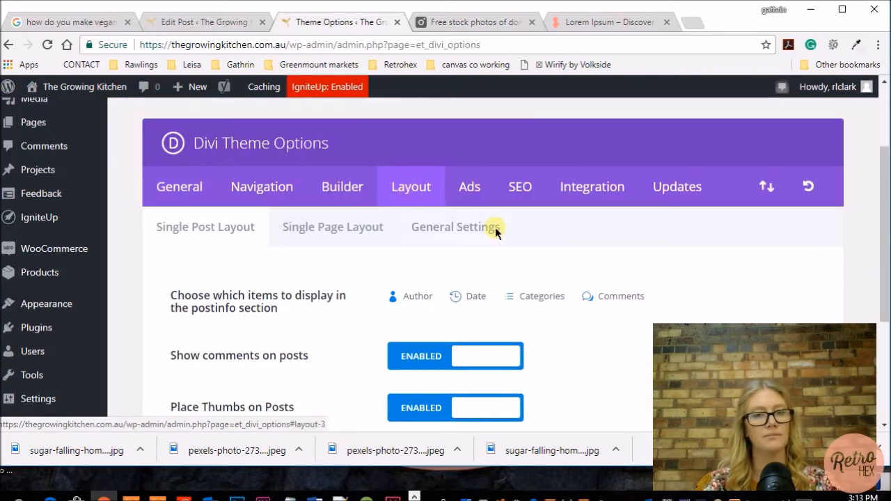
left_click(231, 200)
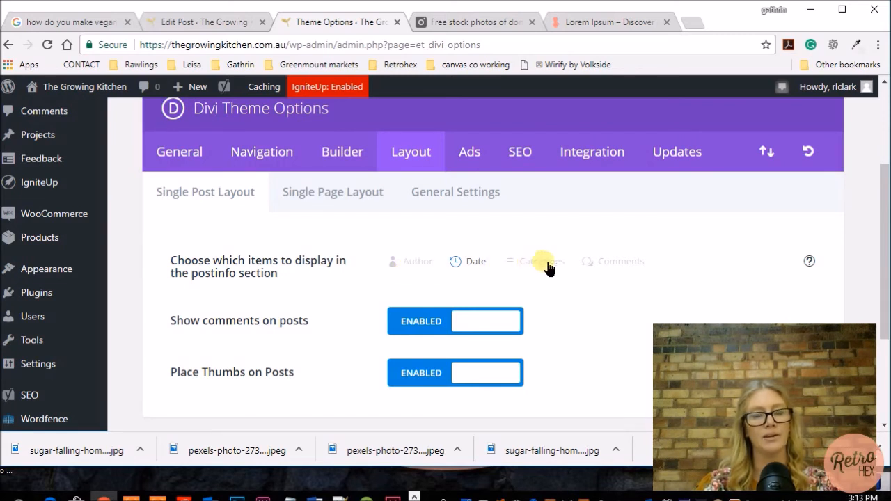
scroll(592, 297, "down", 1)
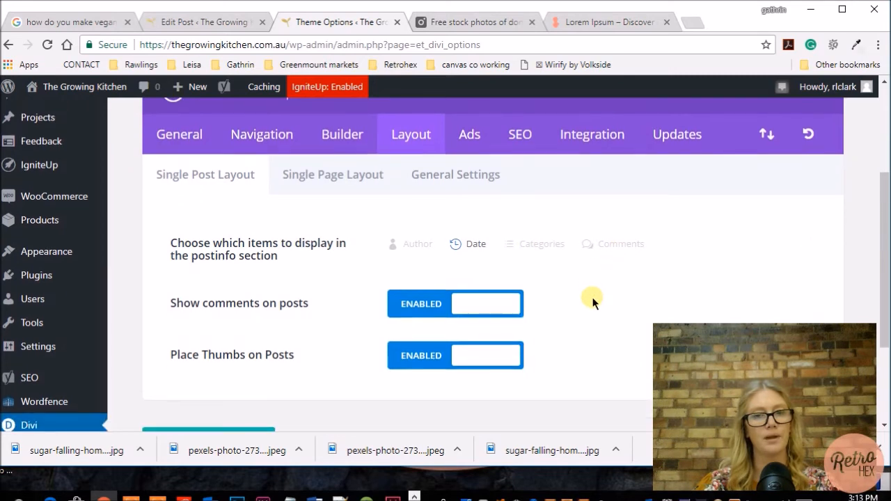
Step: Disable Place Thumbs on Posts after checking its help text, save the theme options, and preview the vegan donuts post again
scroll(560, 293, "down", 1)
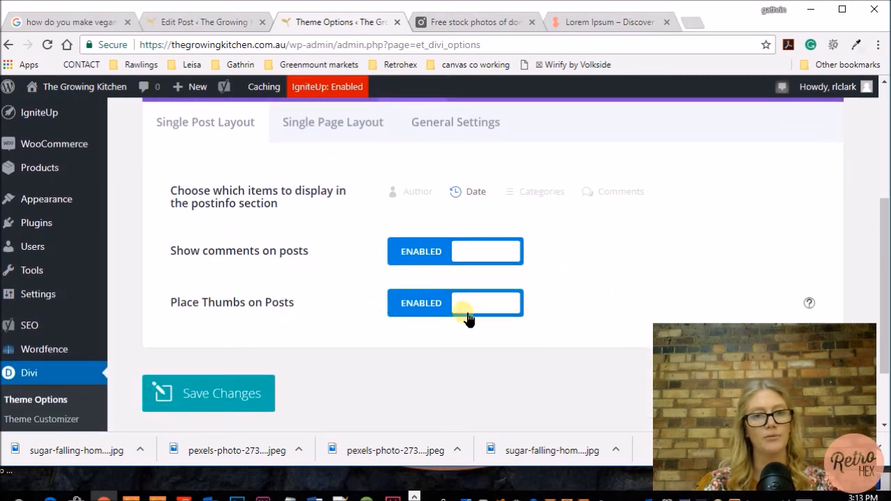
left_click(436, 309)
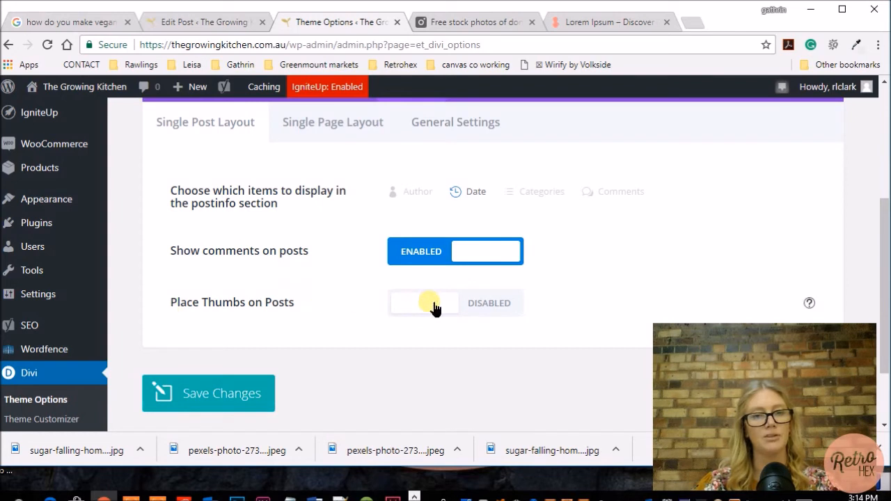
scroll(432, 306, "down", 2)
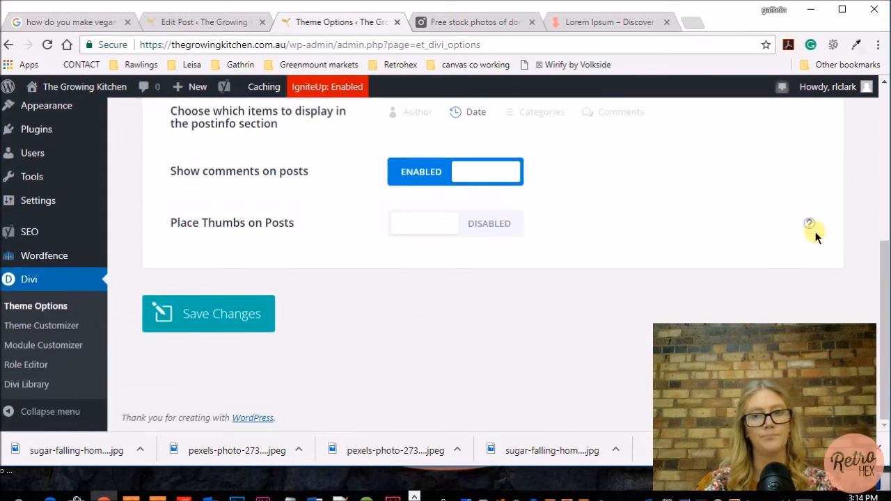
left_click(810, 224)
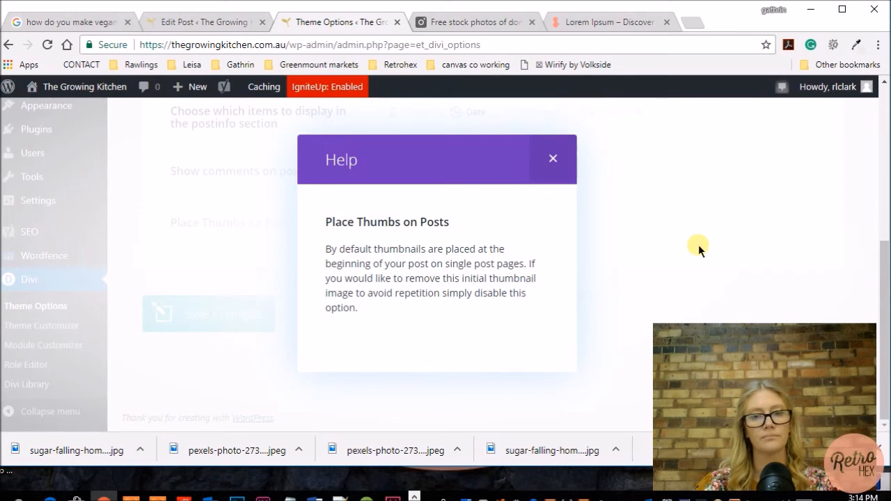
left_click(553, 160)
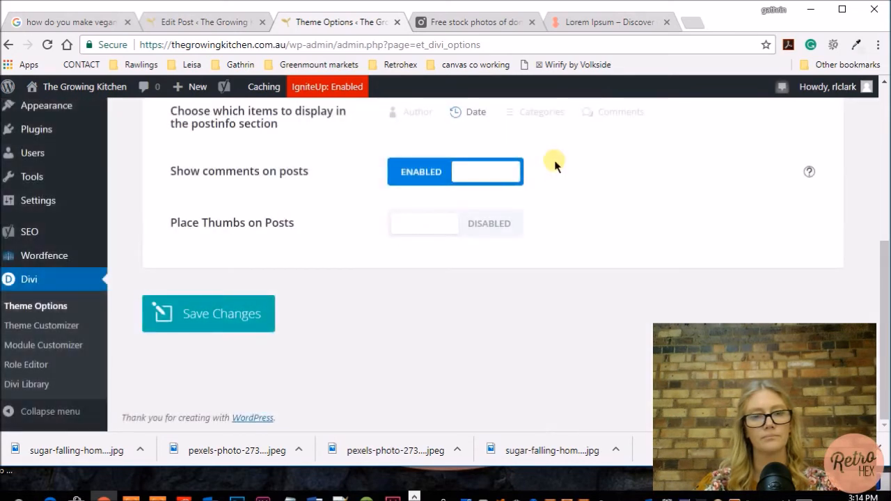
left_click(234, 322)
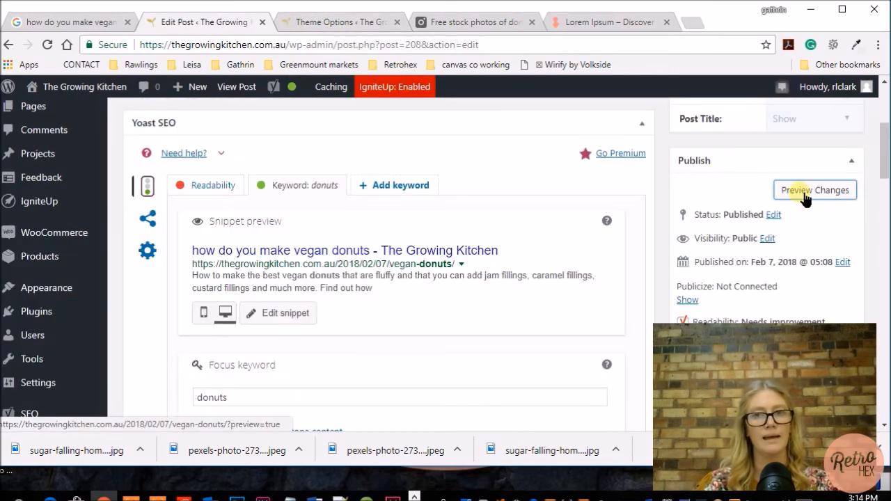
left_click(800, 193)
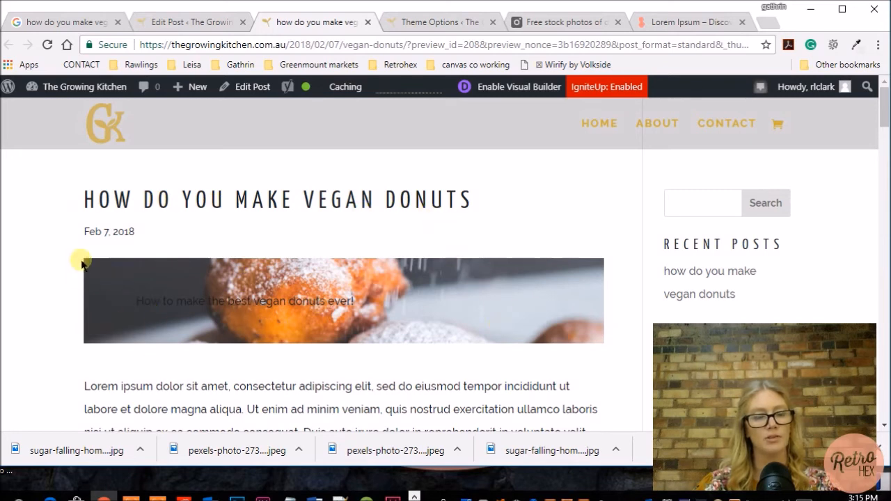
Step: Return to editing the vegan donuts post and set its Post Title option to Hide in the Divi Post Settings
left_click(194, 23)
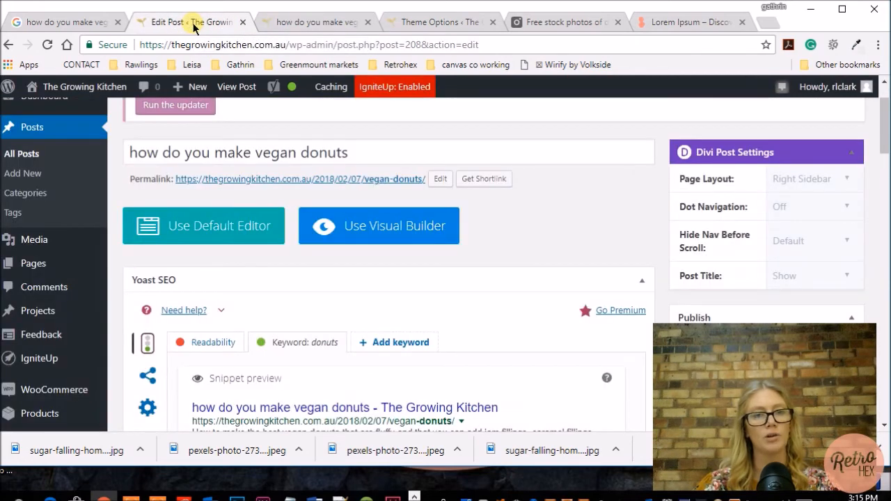
scroll(326, 229, "down", 1)
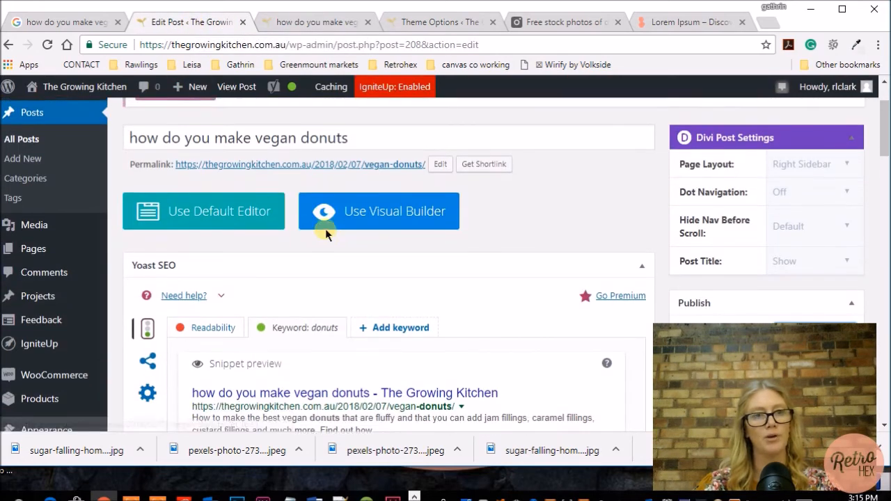
scroll(325, 228, "up", 1)
scroll(327, 227, "up", 1)
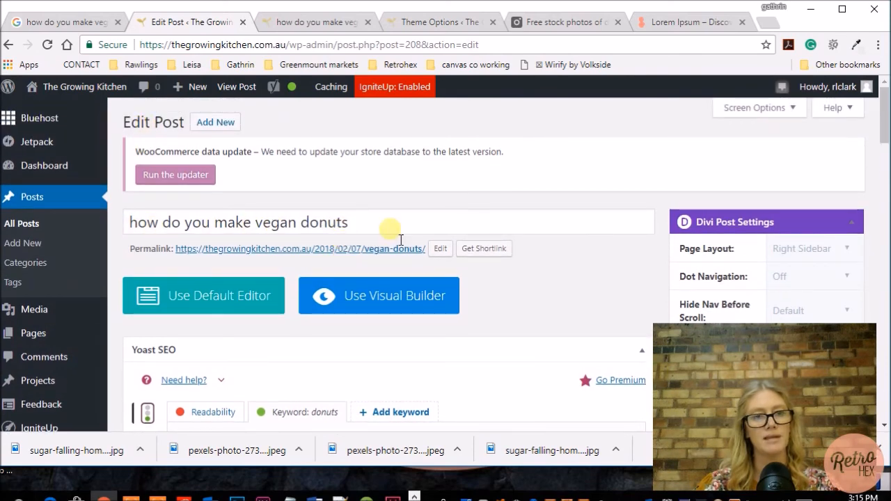
scroll(512, 261, "down", 1)
scroll(513, 257, "down", 2)
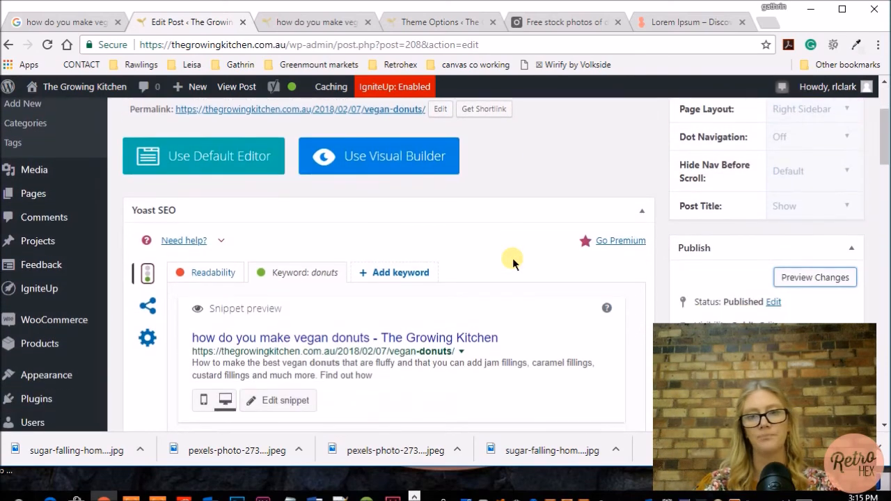
scroll(544, 207, "up", 1)
scroll(544, 207, "up", 1)
scroll(575, 217, "down", 2)
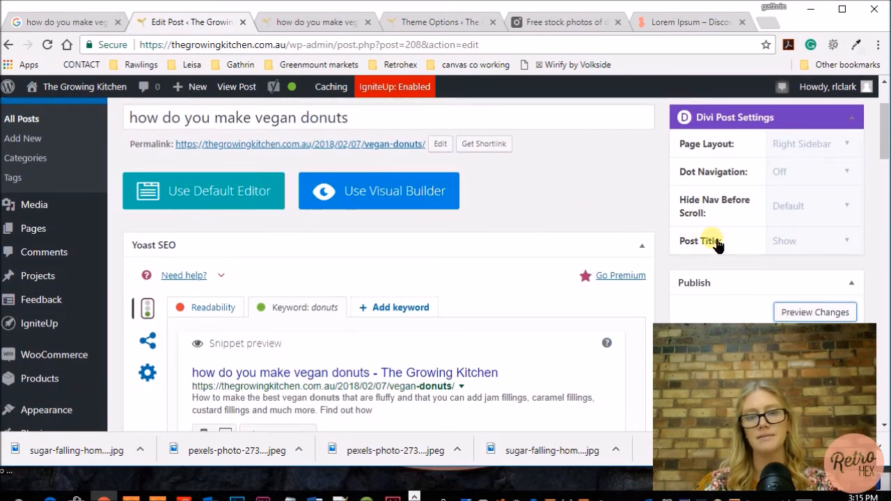
left_click(848, 244)
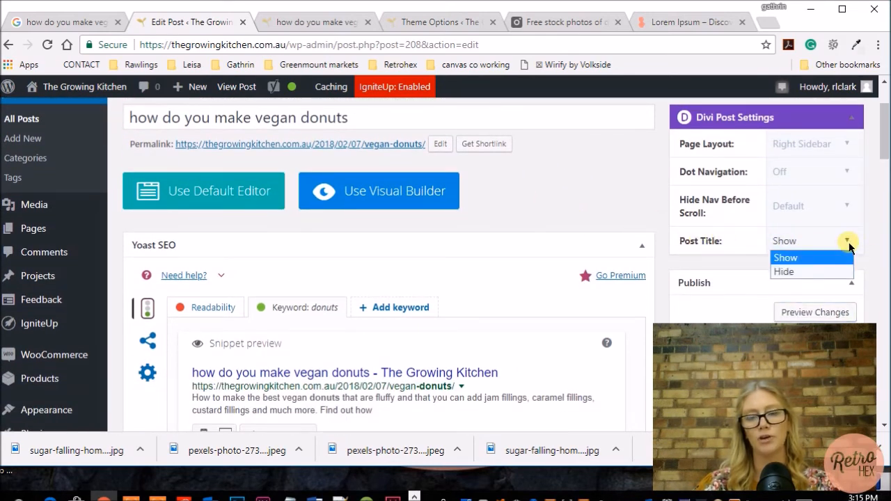
left_click(795, 272)
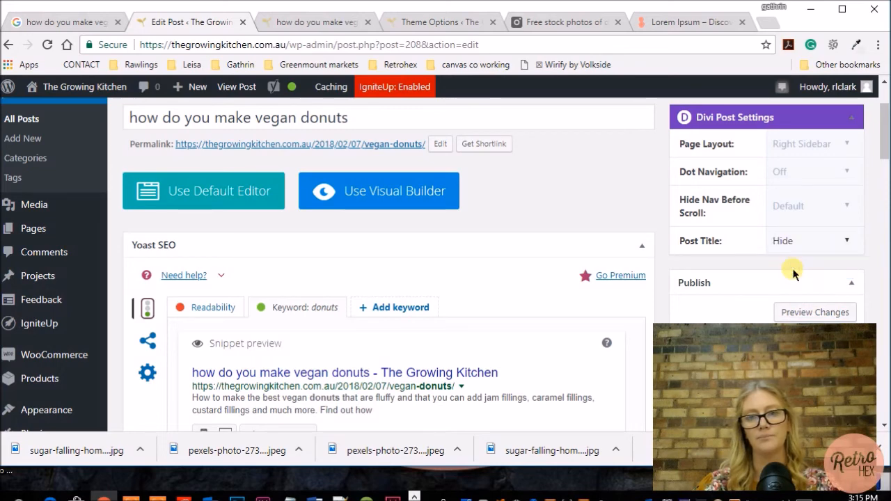
Step: Update the vegan donuts post and preview its banner and body content from top to bottom
scroll(825, 282, "down", 3)
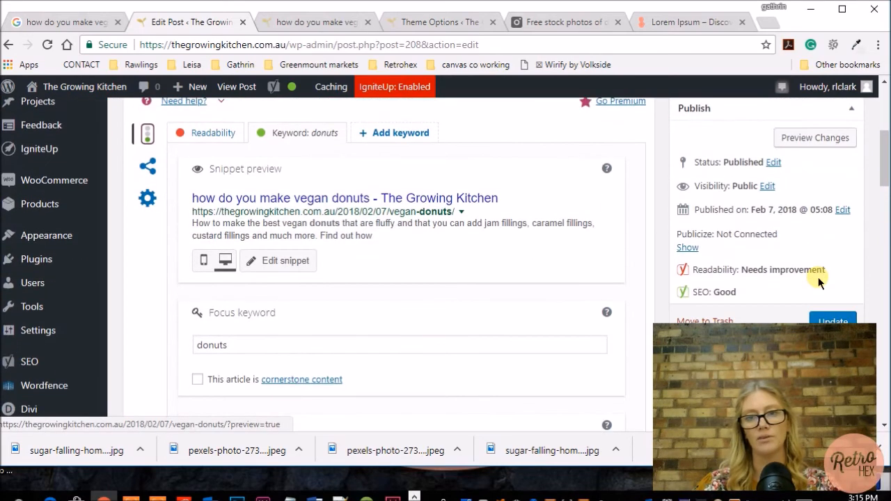
left_click(821, 282)
scroll(822, 278, "down", 1)
left_click(833, 253)
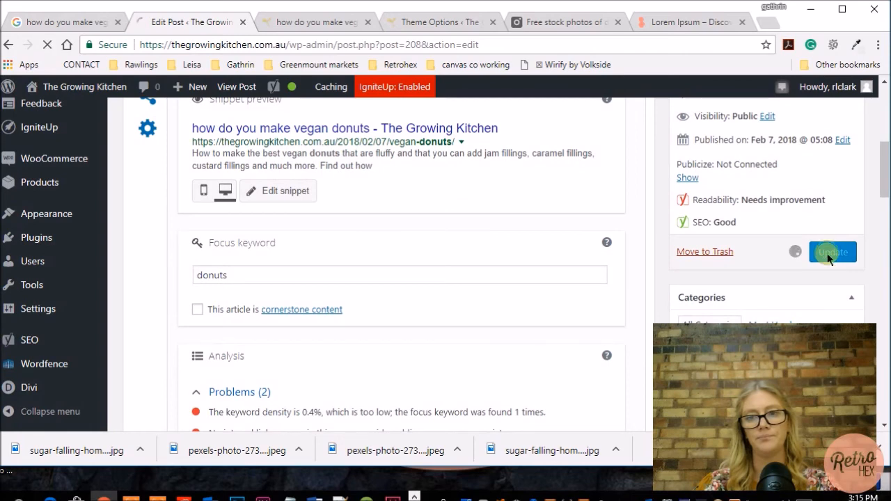
left_click(806, 198)
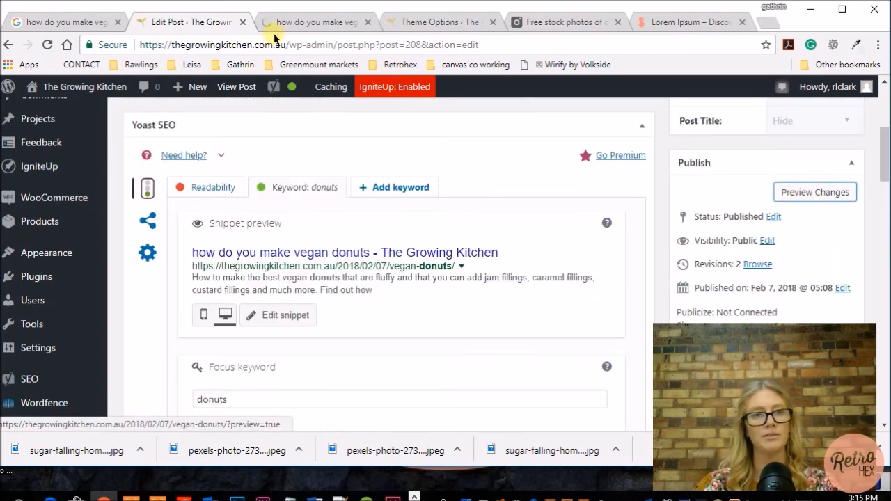
left_click(306, 20)
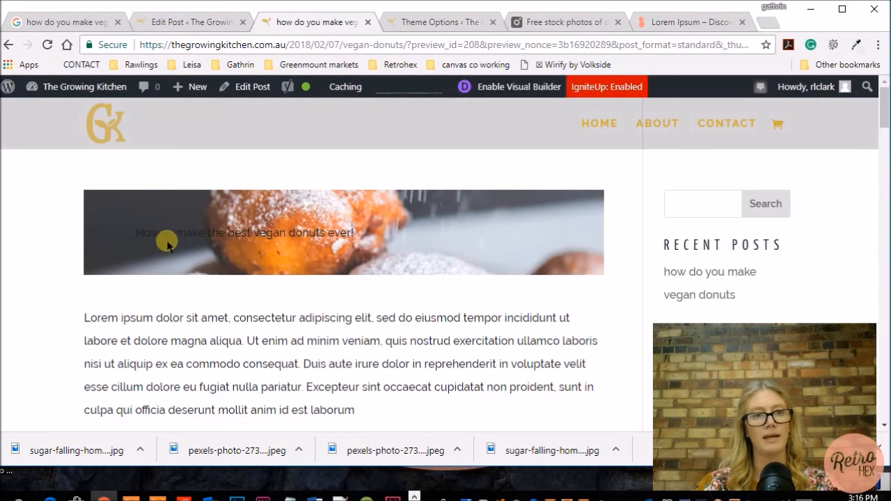
scroll(439, 225, "down", 5)
scroll(438, 223, "up", 5)
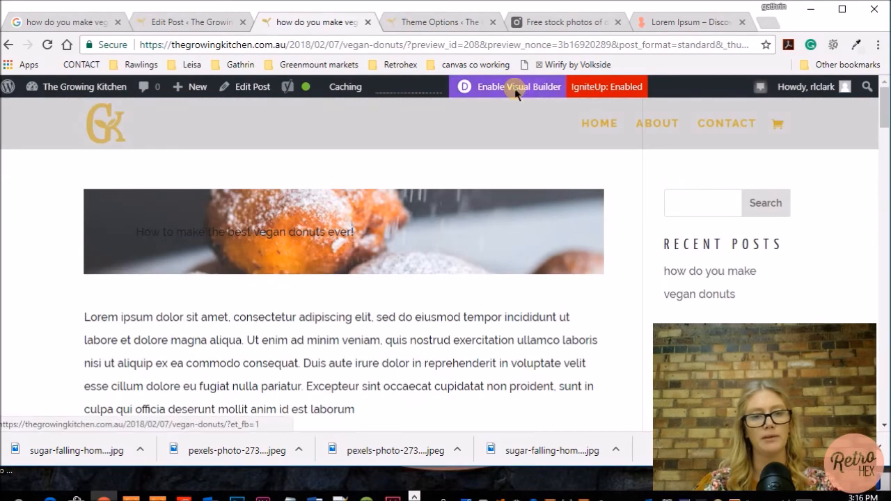
Step: Enable the Visual Builder on the post and open the donut banner section's settings to review its background image options
left_click(521, 93)
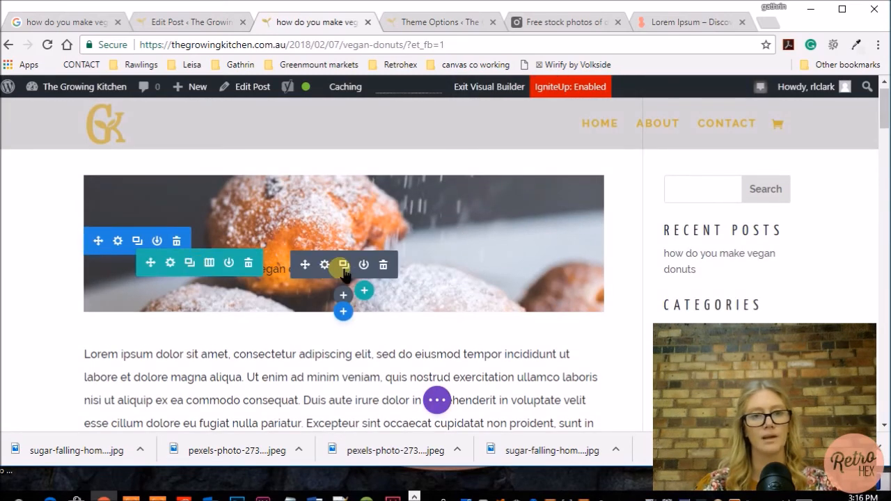
left_click(118, 241)
scroll(172, 294, "down", 6)
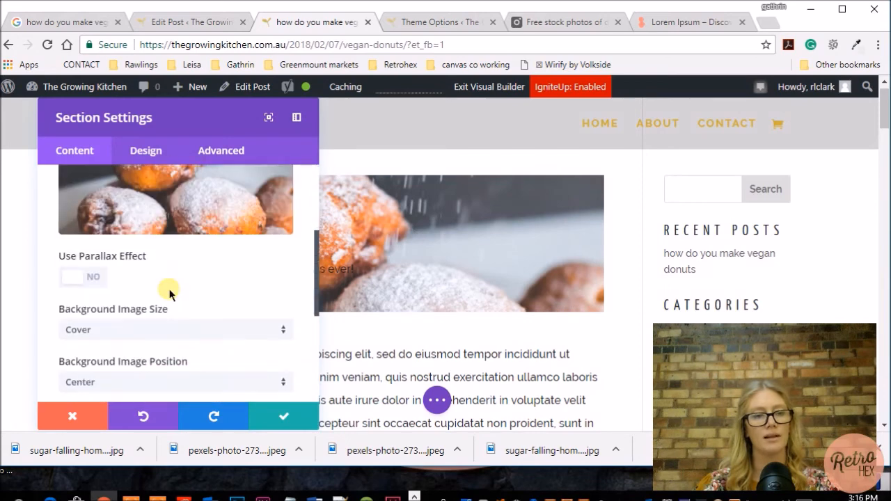
scroll(243, 289, "up", 4)
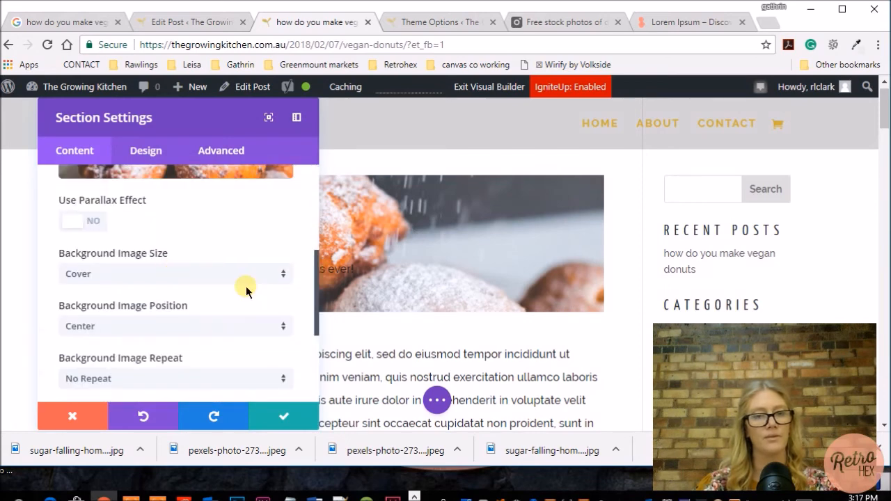
scroll(244, 289, "down", 5)
scroll(251, 292, "up", 6)
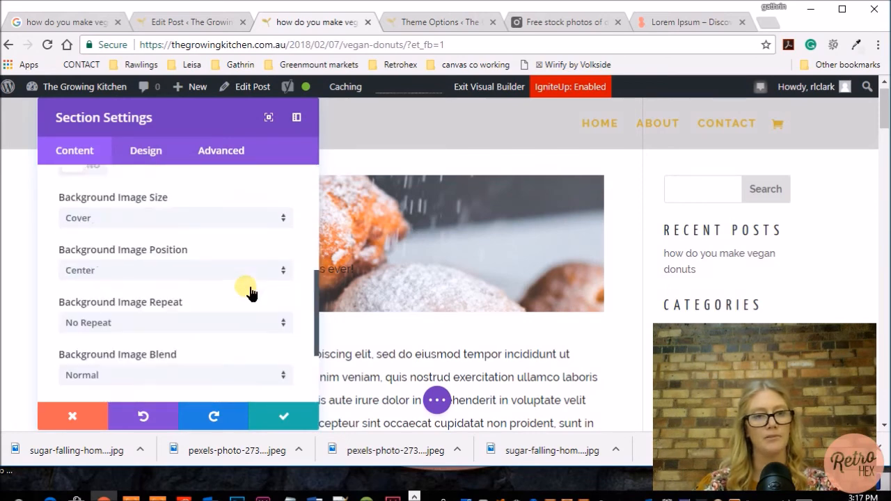
Step: Set Show Inner Shadow to Yes in the banner section's layout design options
left_click(157, 160)
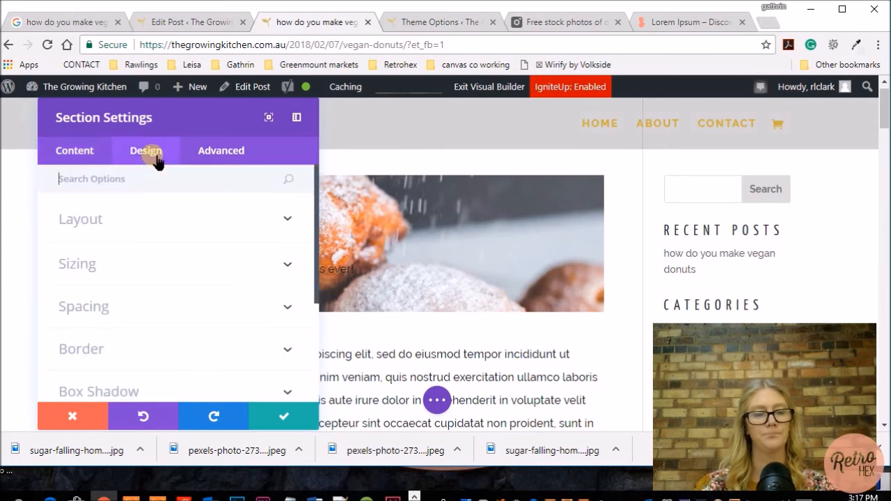
left_click(169, 216)
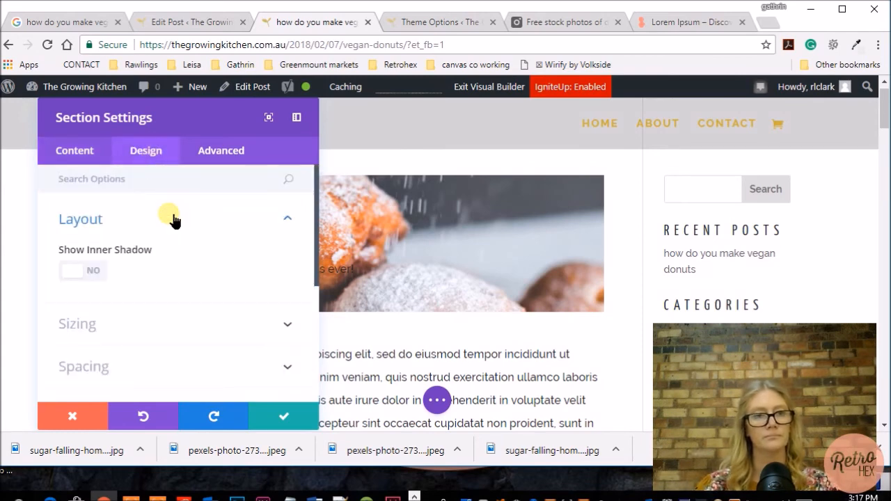
left_click(90, 271)
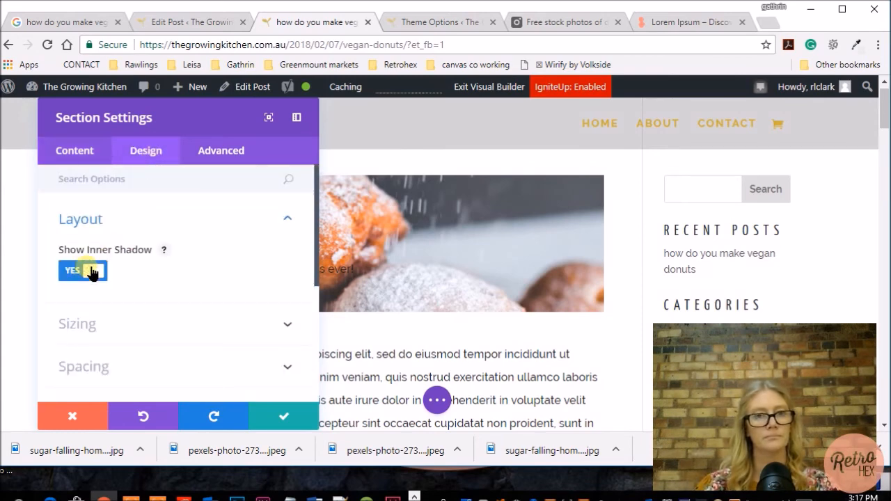
Step: Apply the box shadow preset that falls below the bottom edge to the donut banner section and save its settings
scroll(195, 268, "down", 1)
left_click(144, 281)
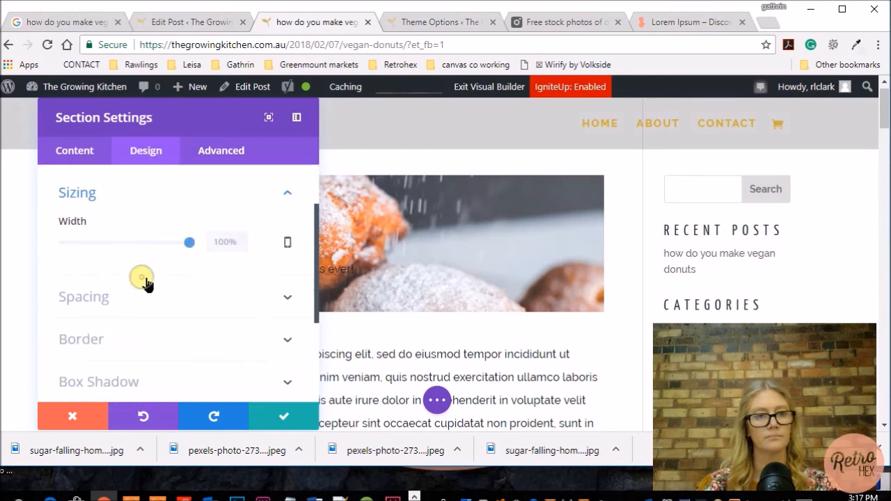
left_click(142, 298)
scroll(143, 304, "down", 3)
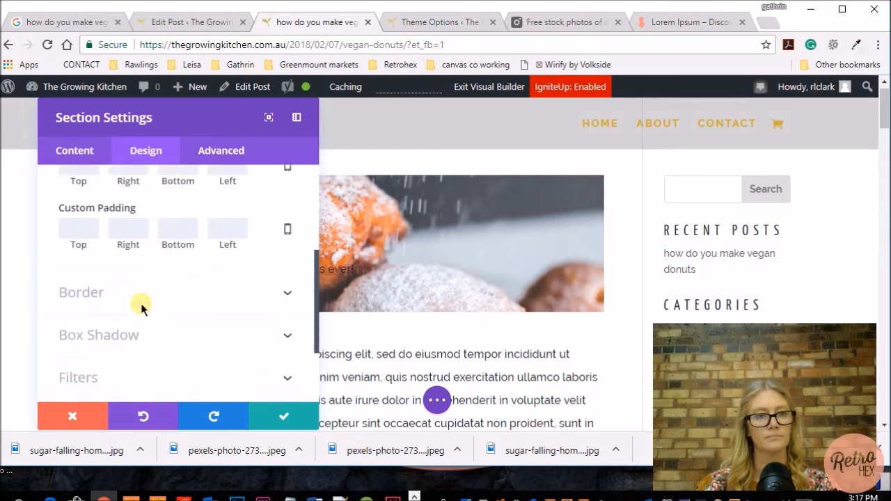
scroll(145, 311, "up", 1)
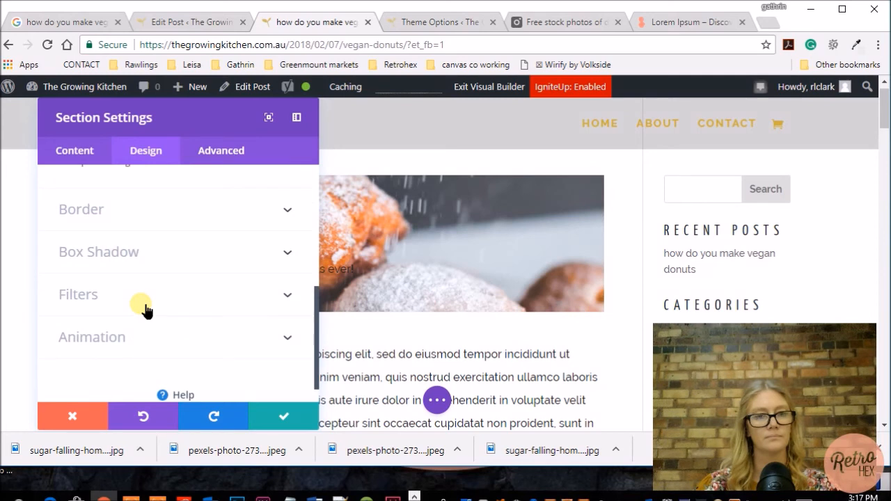
left_click(131, 268)
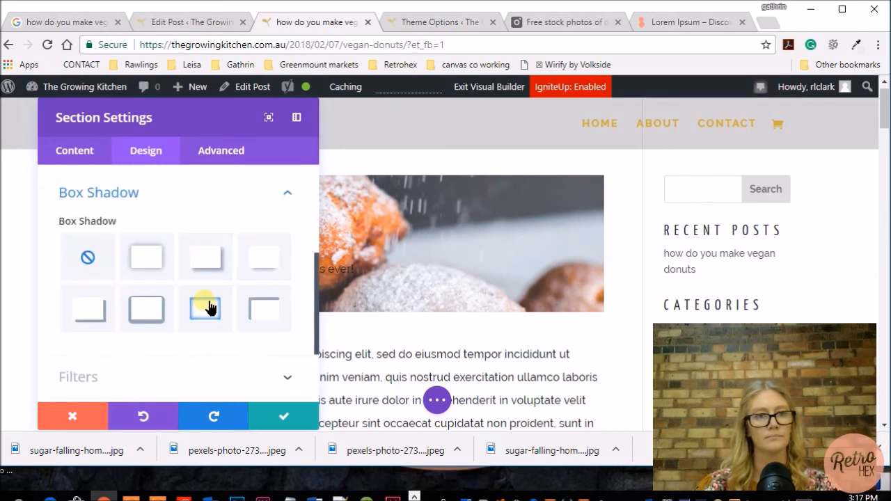
left_click(271, 259)
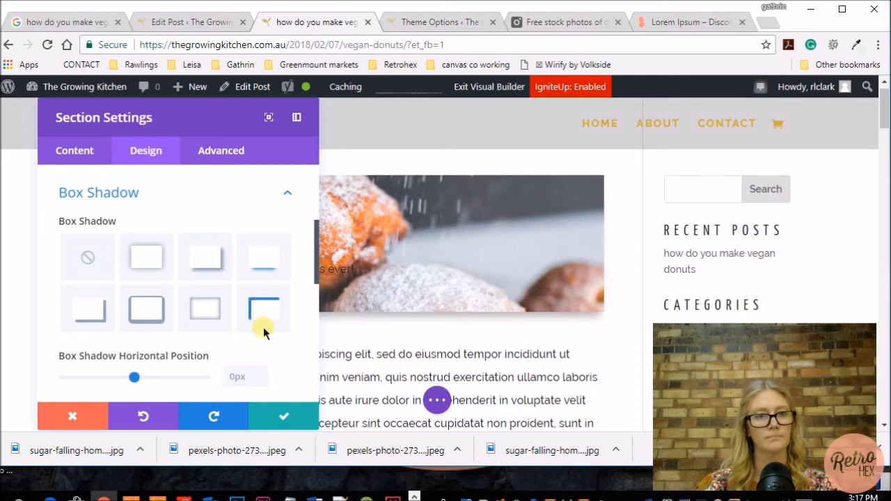
left_click(284, 416)
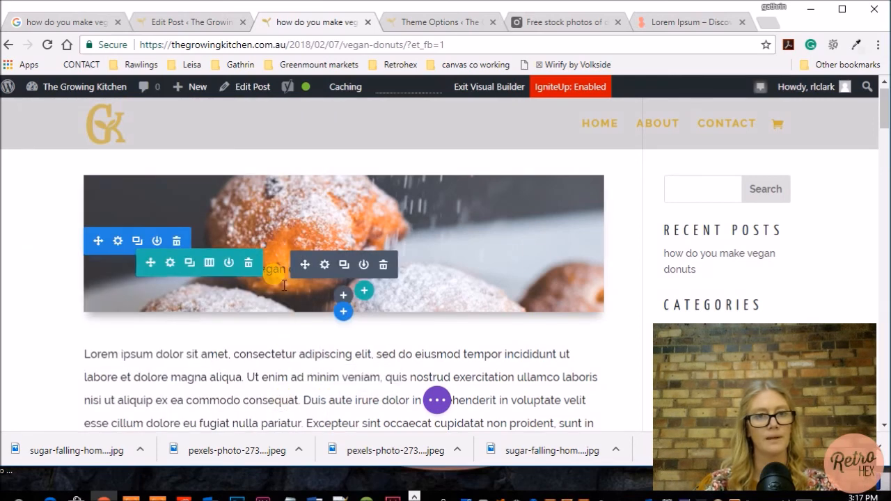
Step: Style the banner's text module with Light text color, all-uppercase font style and a text size of 29px
left_click(324, 265)
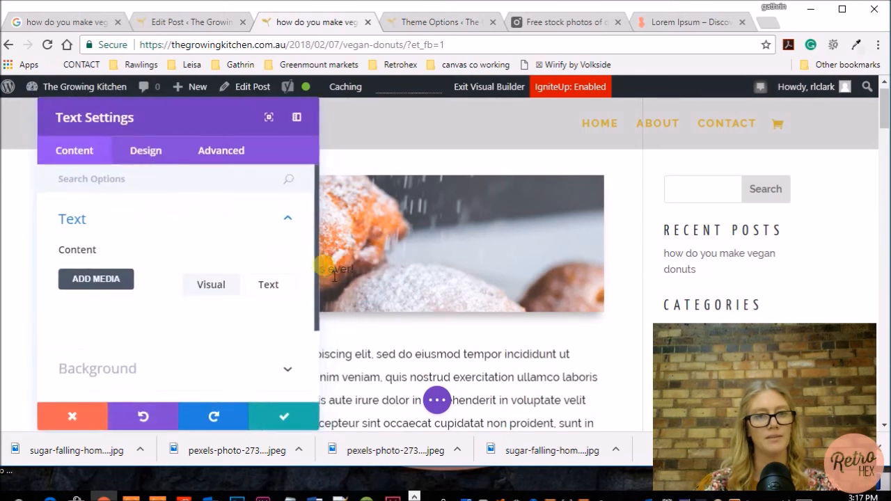
left_click_drag(209, 119, 640, 104)
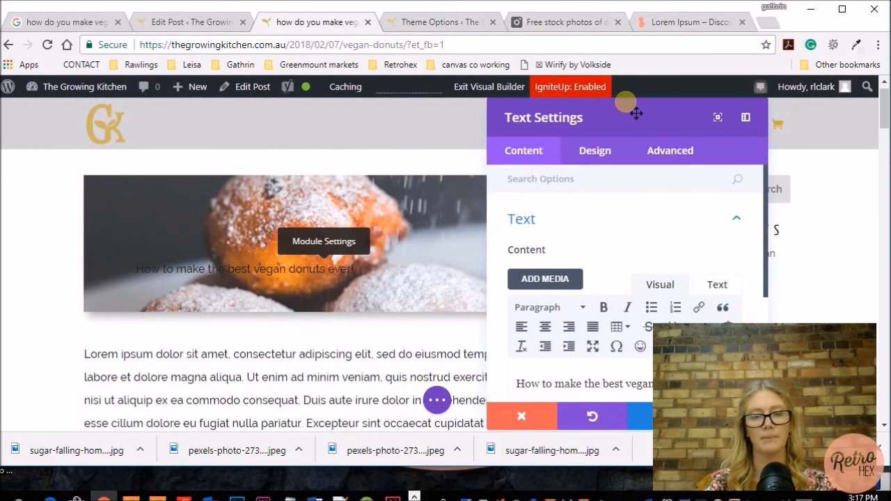
left_click(593, 159)
left_click(636, 278)
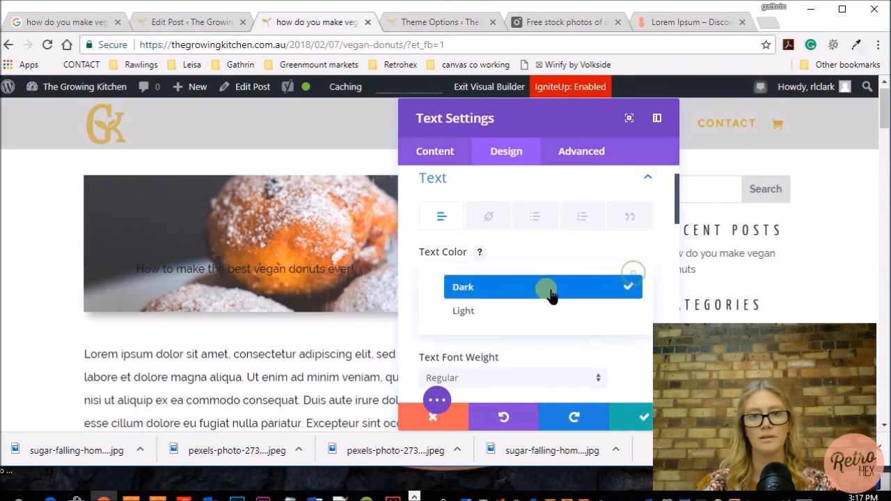
left_click(495, 310)
scroll(529, 289, "down", 3)
left_click(474, 248)
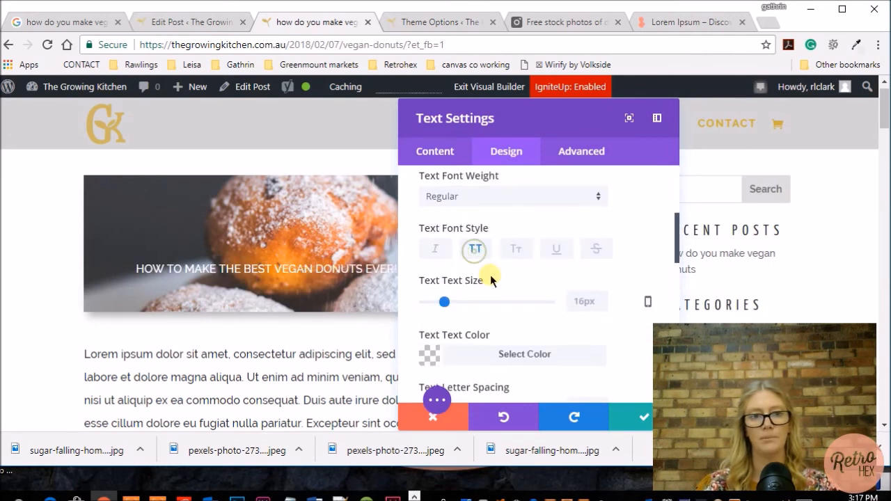
left_click_drag(439, 306, 462, 304)
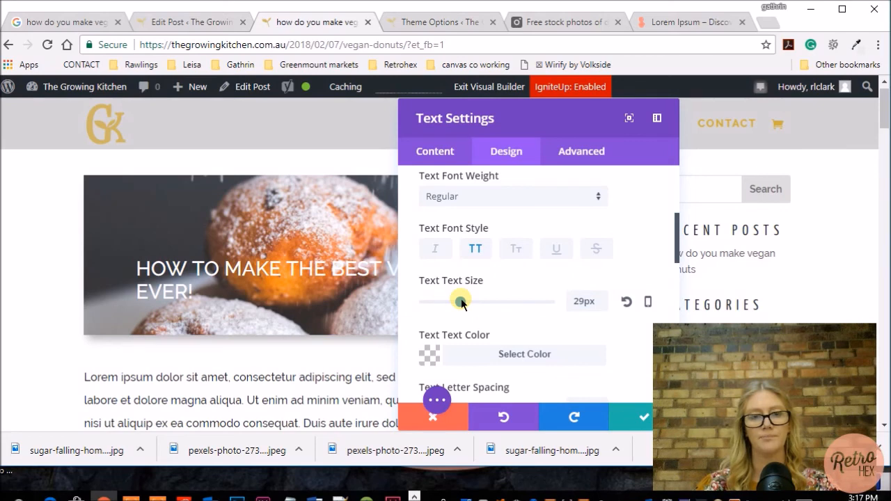
Step: Add an offset text shadow to the banner text with color #000000 and blur strength 0.14em
scroll(515, 310, "down", 5)
left_click(621, 322)
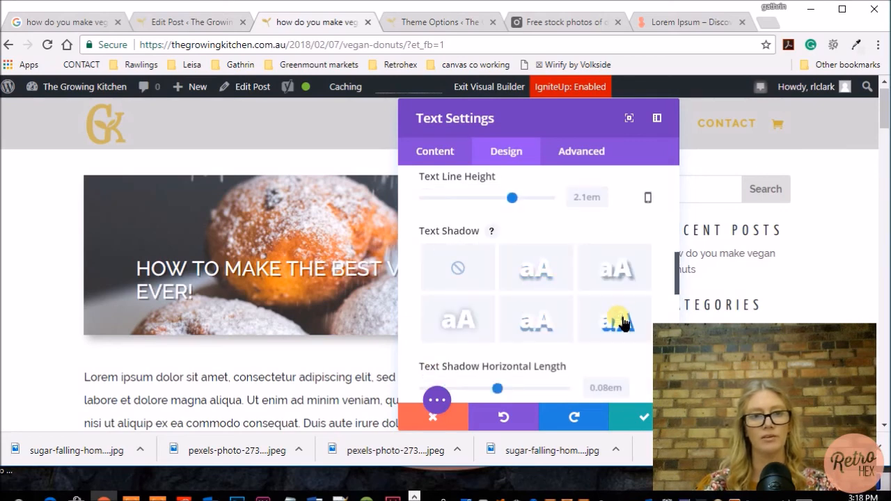
left_click(611, 267)
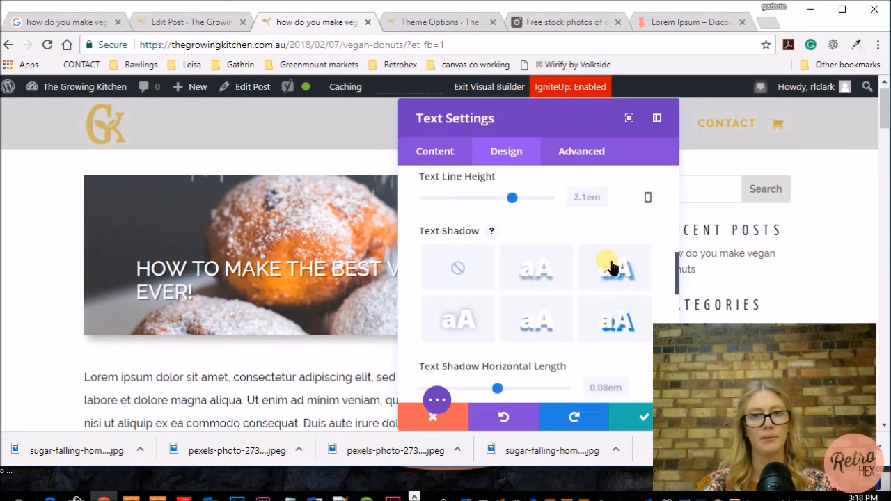
scroll(613, 267, "down", 3)
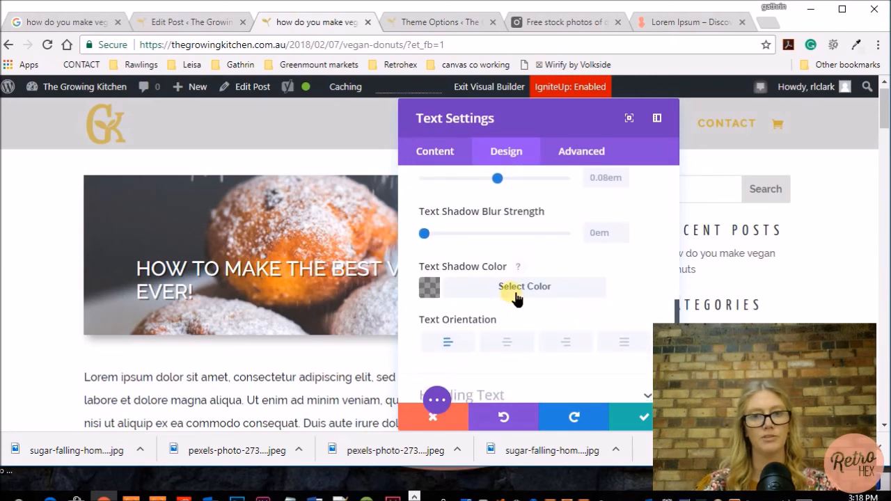
left_click(516, 296)
left_click_drag(636, 376, 638, 312)
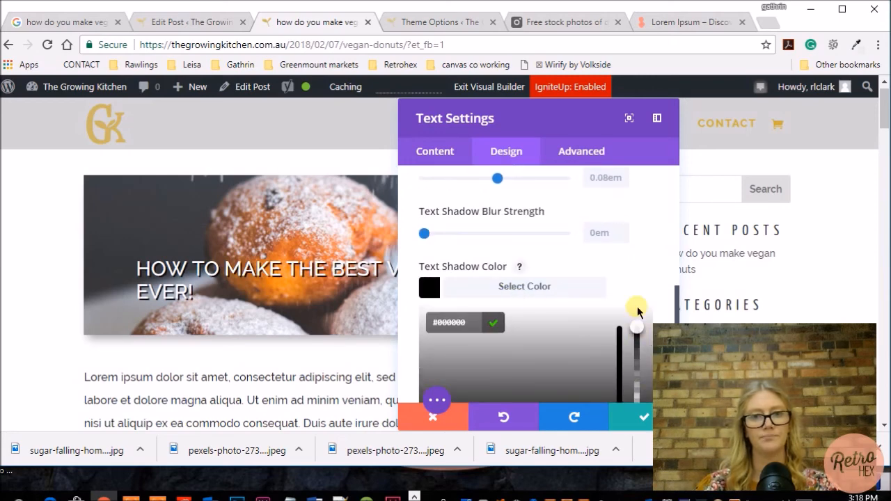
left_click_drag(425, 234, 435, 237)
Step: Set the banner text's orientation to centered and save the text module settings
left_click_drag(522, 130, 537, 129)
scroll(544, 269, "down", 1)
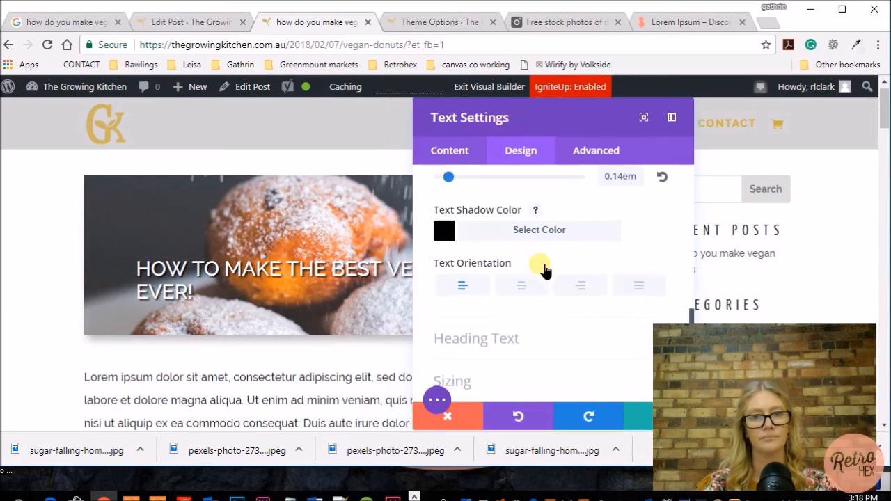
left_click(521, 286)
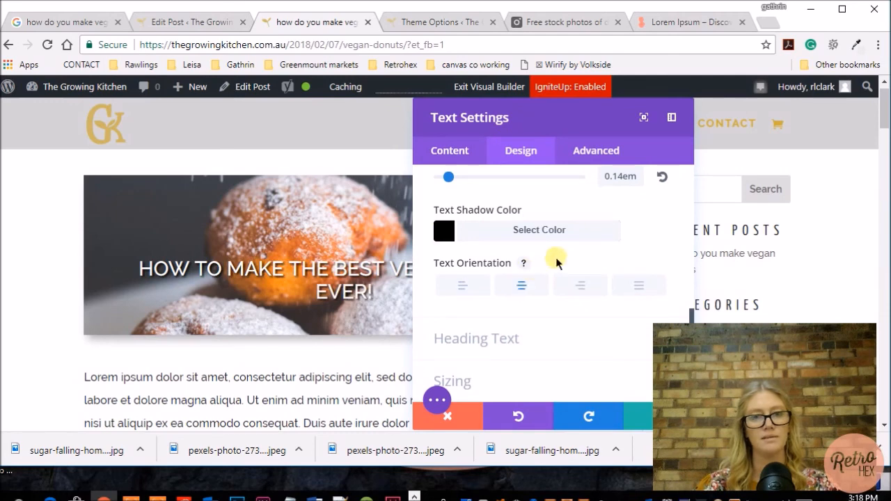
scroll(554, 259, "down", 2)
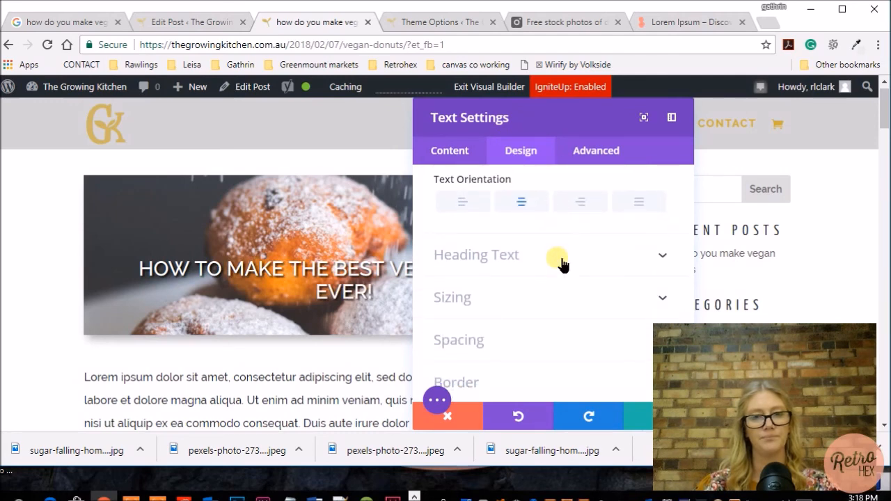
scroll(561, 260, "up", 3)
left_click(630, 421)
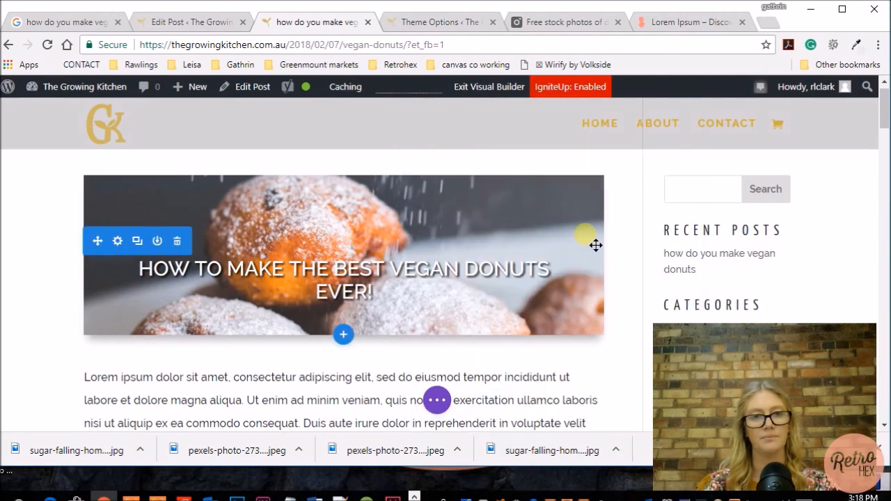
Step: Apply the bottom-edge box shadow preset to the first lorem ipsum and donut image row and save the row settings
scroll(596, 246, "down", 1)
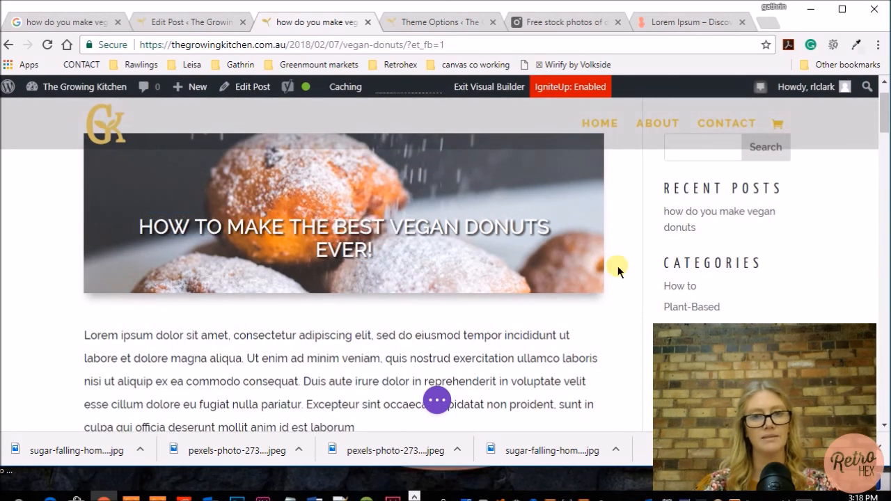
scroll(617, 266, "down", 5)
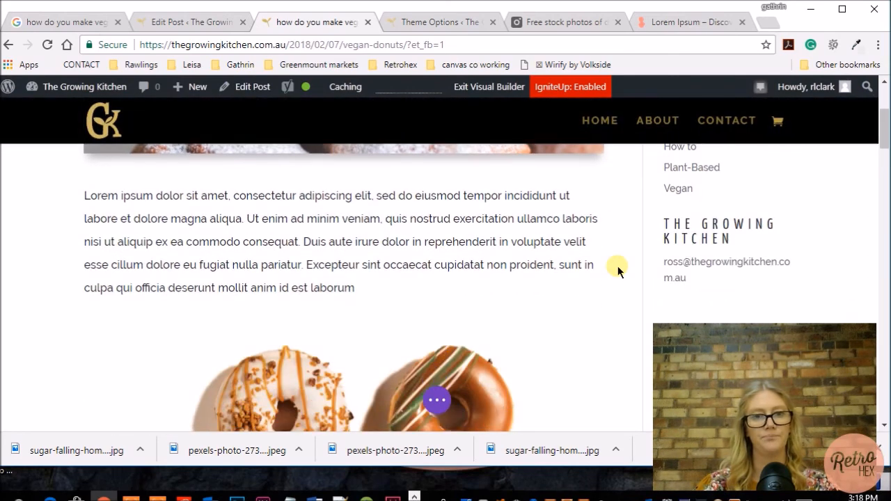
scroll(617, 266, "down", 3)
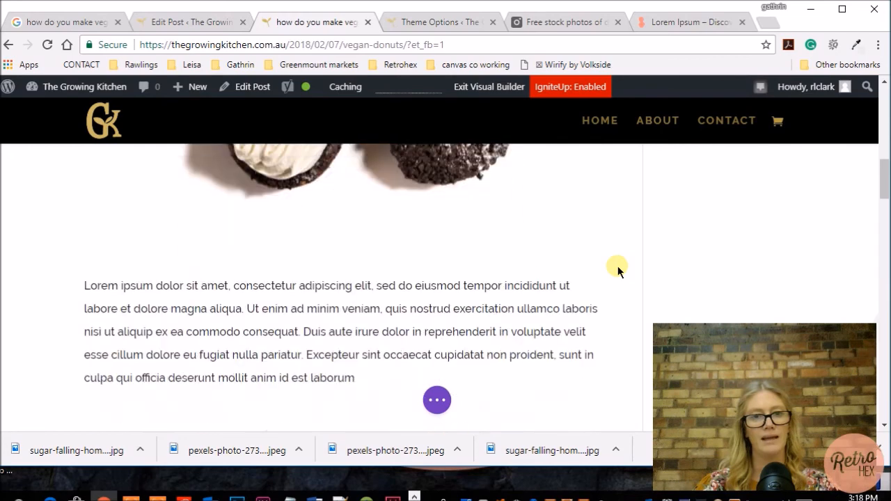
scroll(617, 266, "up", 2)
scroll(504, 327, "up", 5)
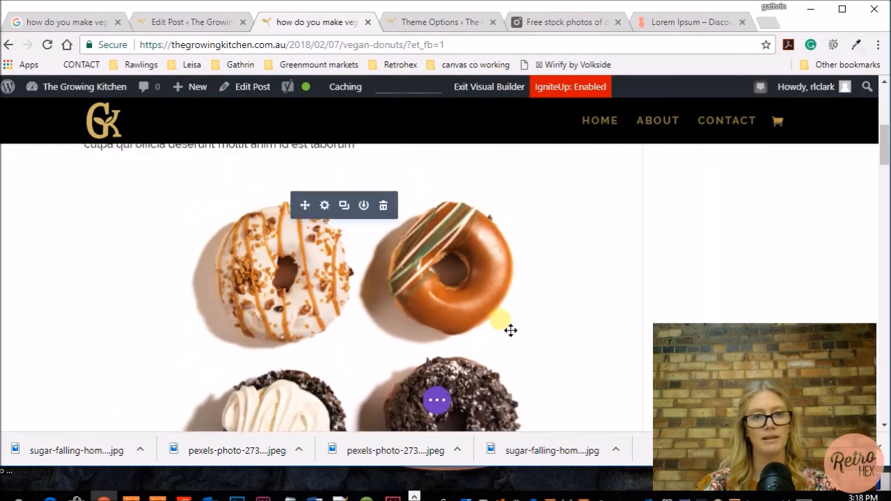
scroll(510, 330, "up", 1)
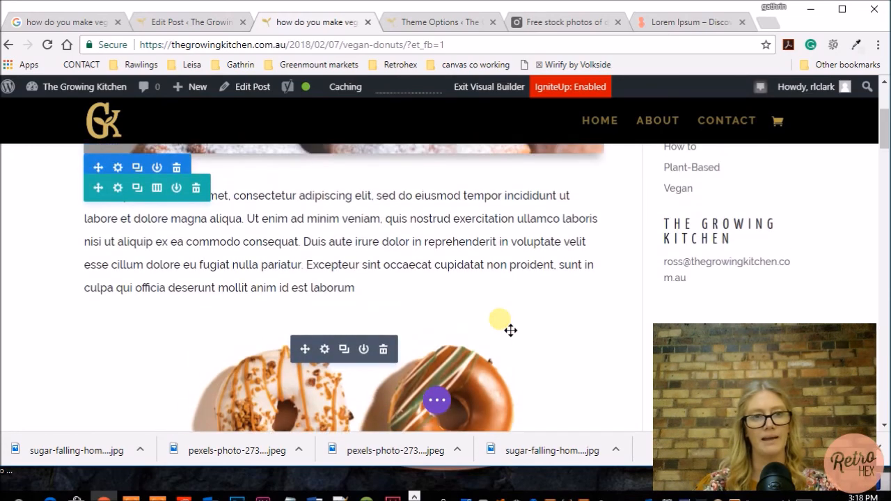
left_click(122, 193)
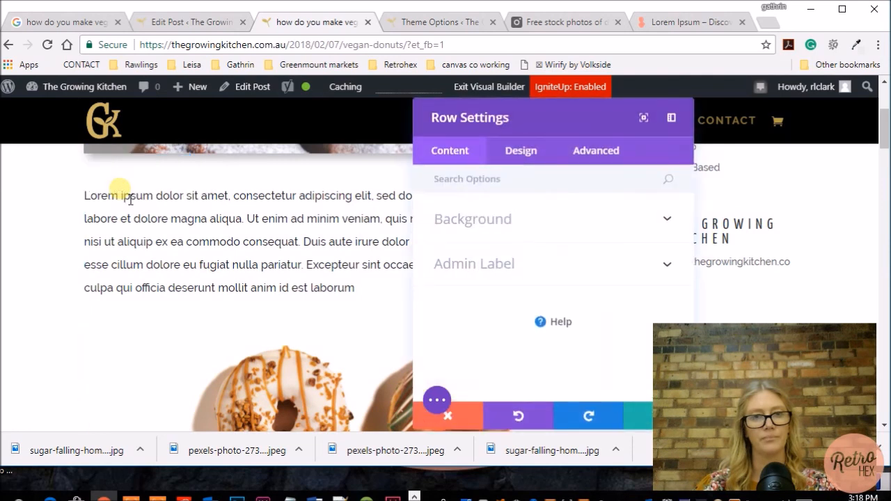
left_click(529, 155)
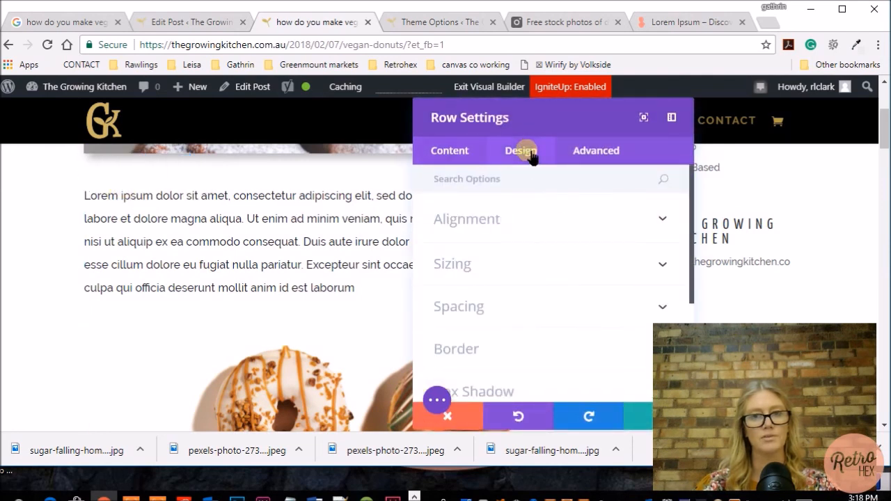
scroll(523, 295, "down", 3)
left_click(503, 281)
left_click(522, 306)
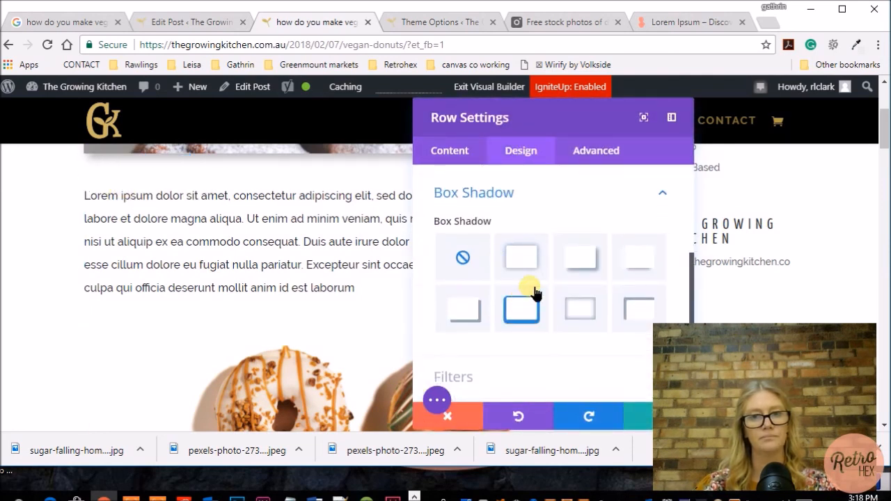
left_click(632, 261)
scroll(344, 290, "down", 3)
scroll(343, 290, "down", 4)
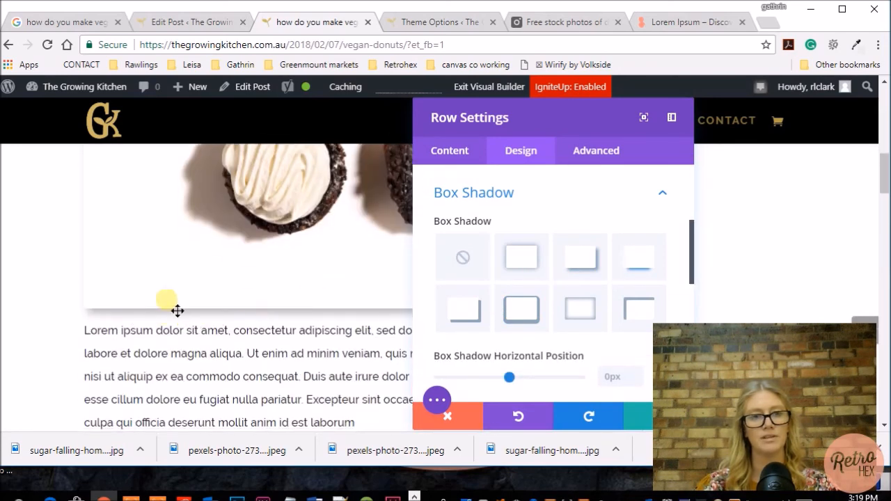
left_click(639, 417)
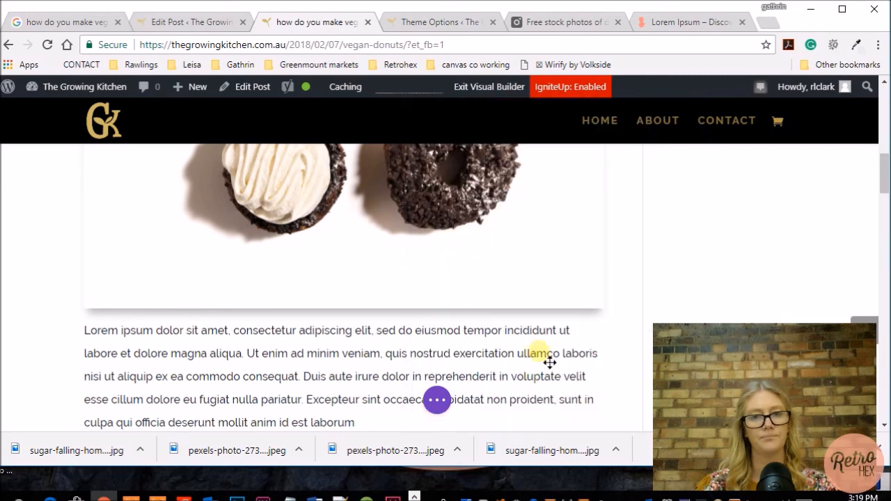
Step: Apply the same bottom-edge box shadow preset to the second lorem ipsum and donut image row and save it
scroll(529, 348, "up", 3)
scroll(516, 340, "up", 4)
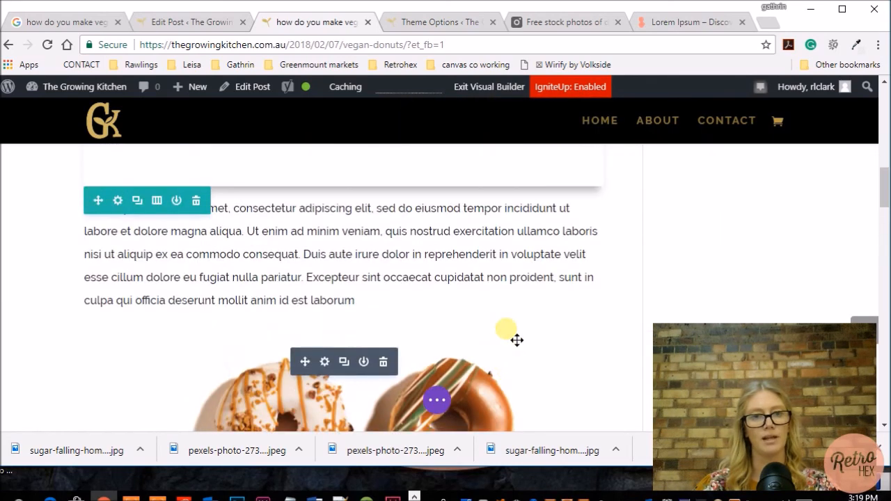
scroll(224, 313, "down", 1)
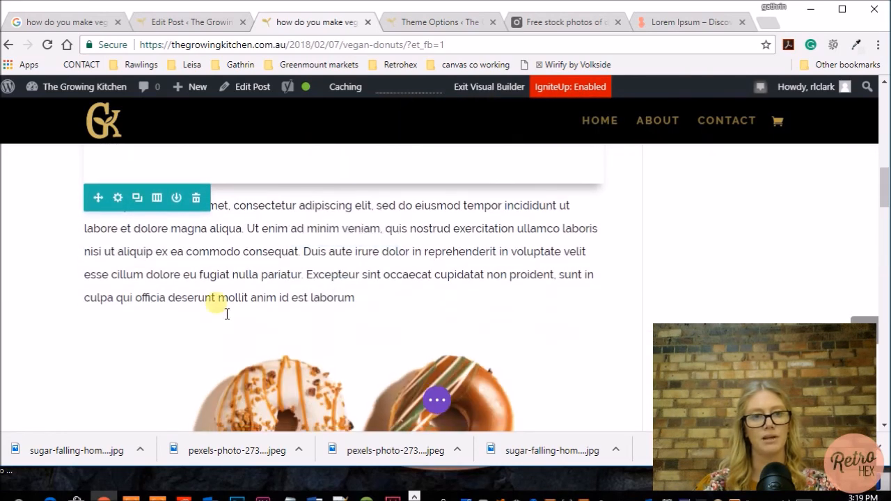
left_click(116, 197)
left_click(529, 154)
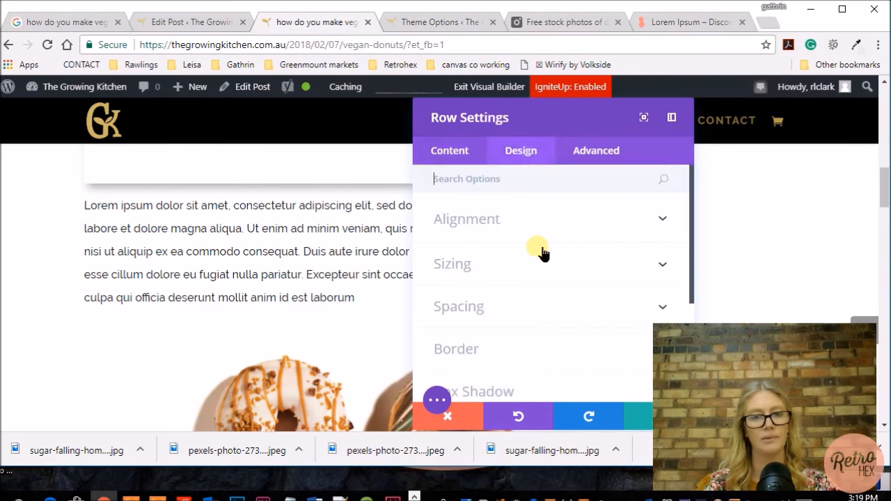
scroll(540, 253, "down", 1)
left_click(536, 318)
scroll(533, 318, "down", 2)
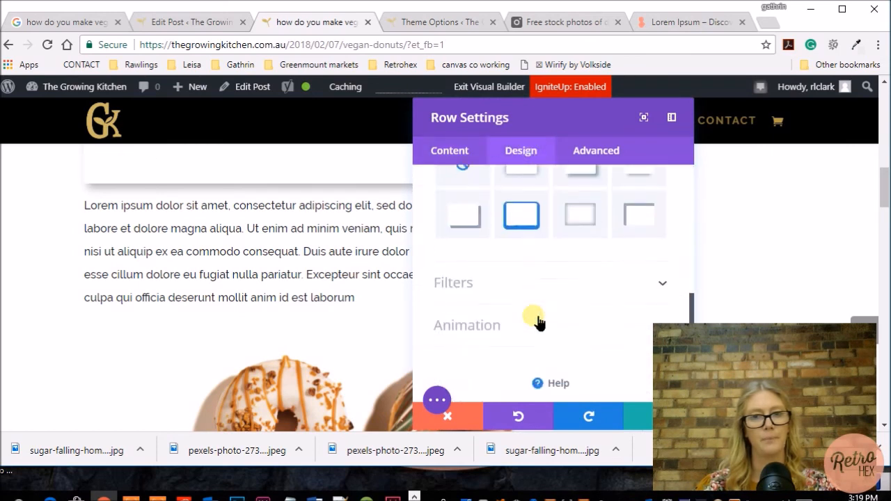
left_click(632, 175)
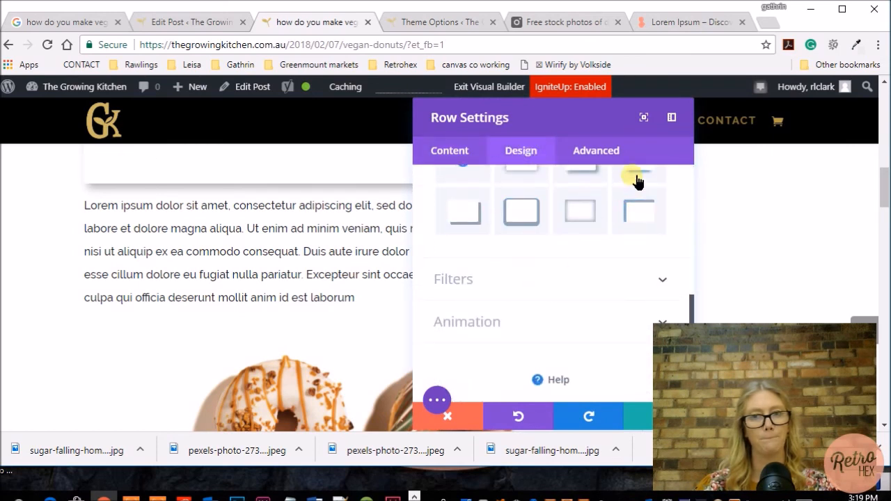
left_click(638, 418)
Step: Review the styled rows and banner, then leave for the site's Dashboard with Save & Exit for the unsaved builder changes
scroll(465, 304, "down", 4)
scroll(476, 313, "up", 2)
scroll(476, 313, "down", 4)
scroll(477, 312, "up", 3)
scroll(470, 309, "up", 6)
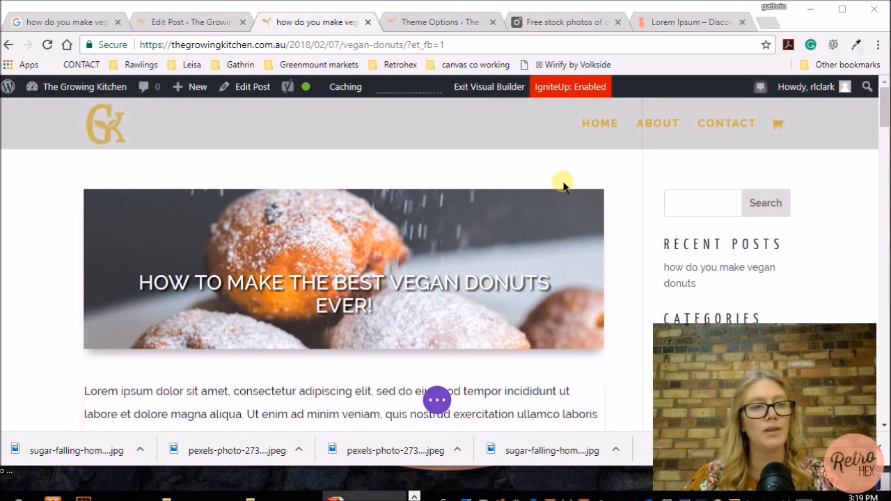
mouse_move(73, 87)
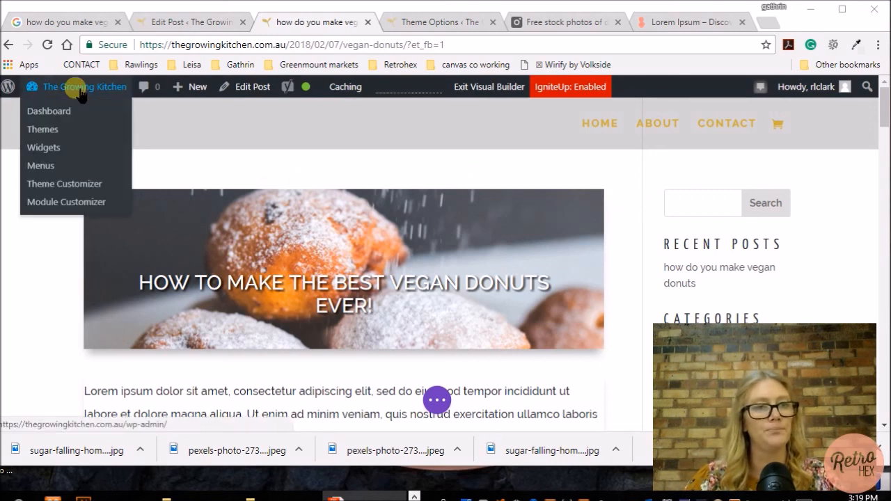
left_click(59, 113)
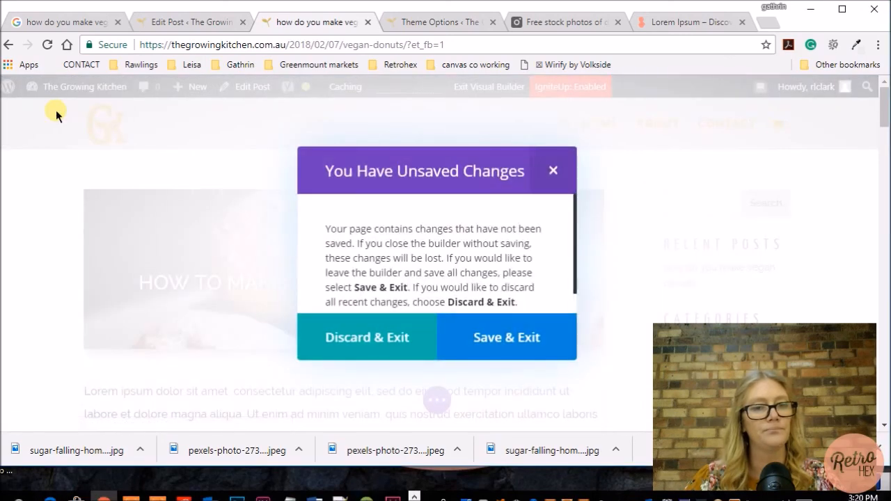
left_click(508, 344)
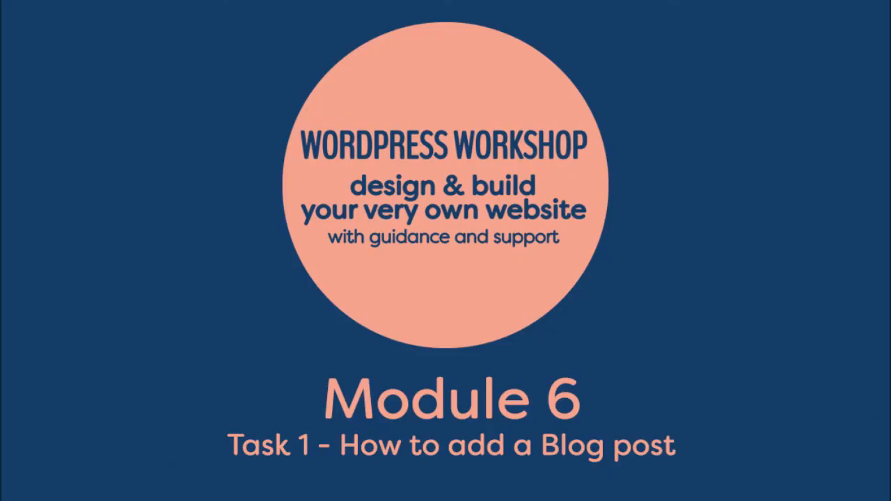